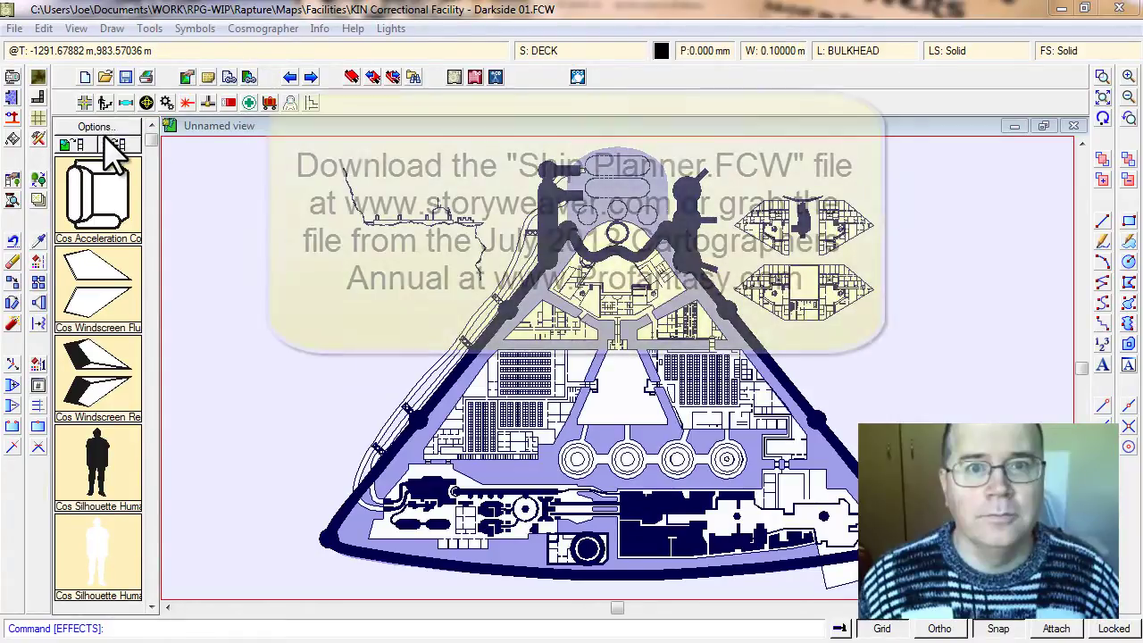
# - Open Ship Planner.FCW from the High Space\Maps\Tiles folder, discarding changes to the current drawing
pyautogui.click(106, 76)
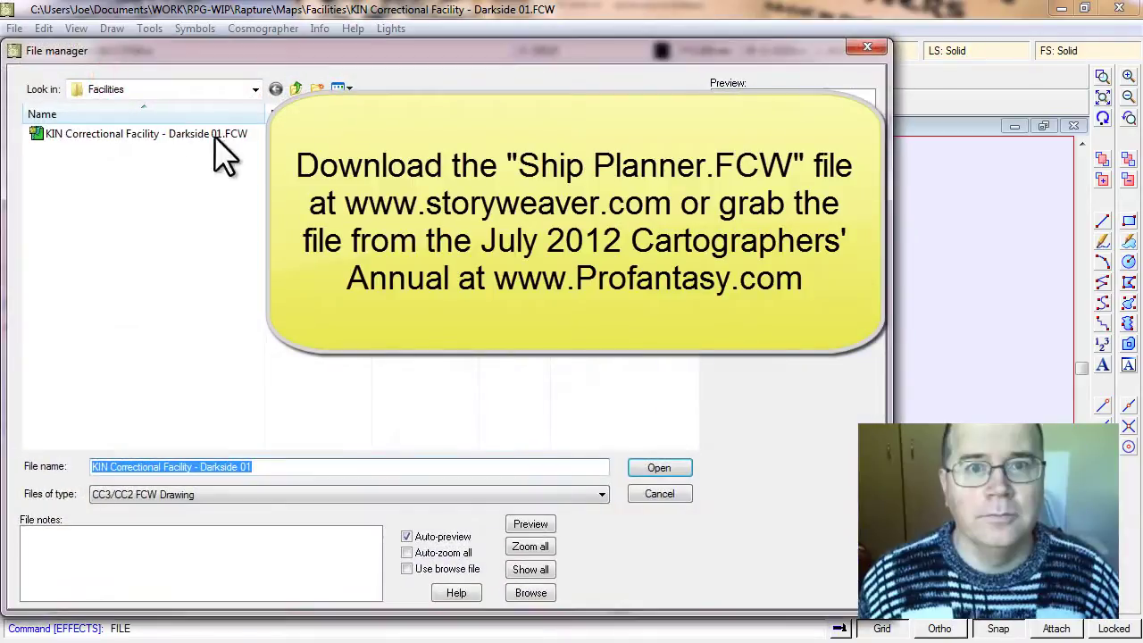
pyautogui.click(299, 88)
pyautogui.click(300, 89)
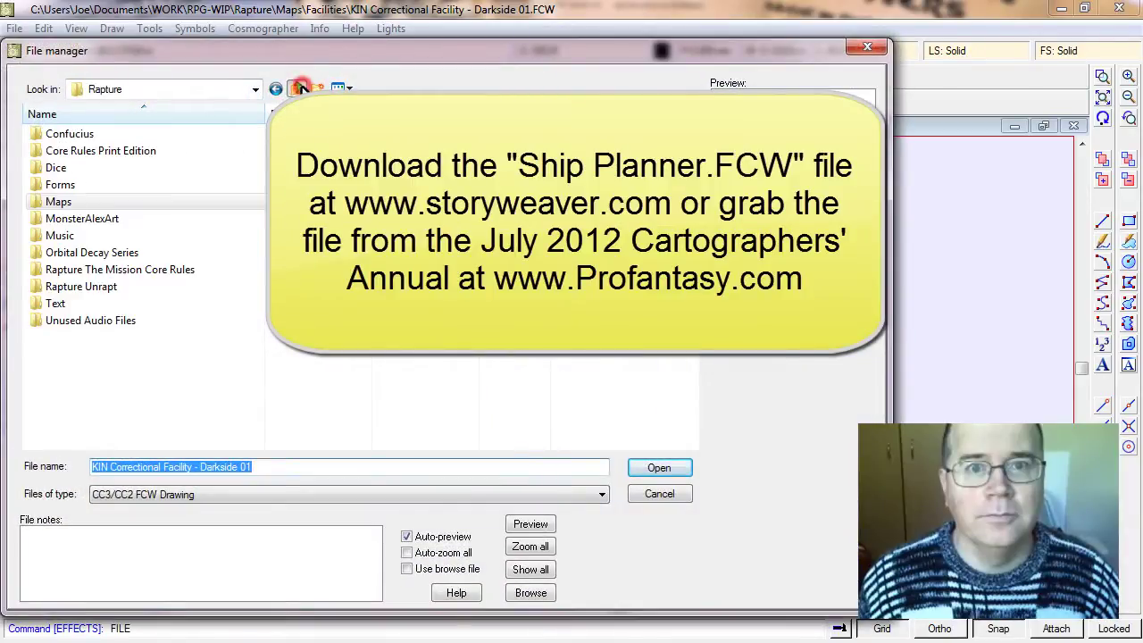
pyautogui.moveTo(391, 52); pyautogui.dragTo(612, 26)
pyautogui.doubleClick(280, 175)
pyautogui.doubleClick(285, 208)
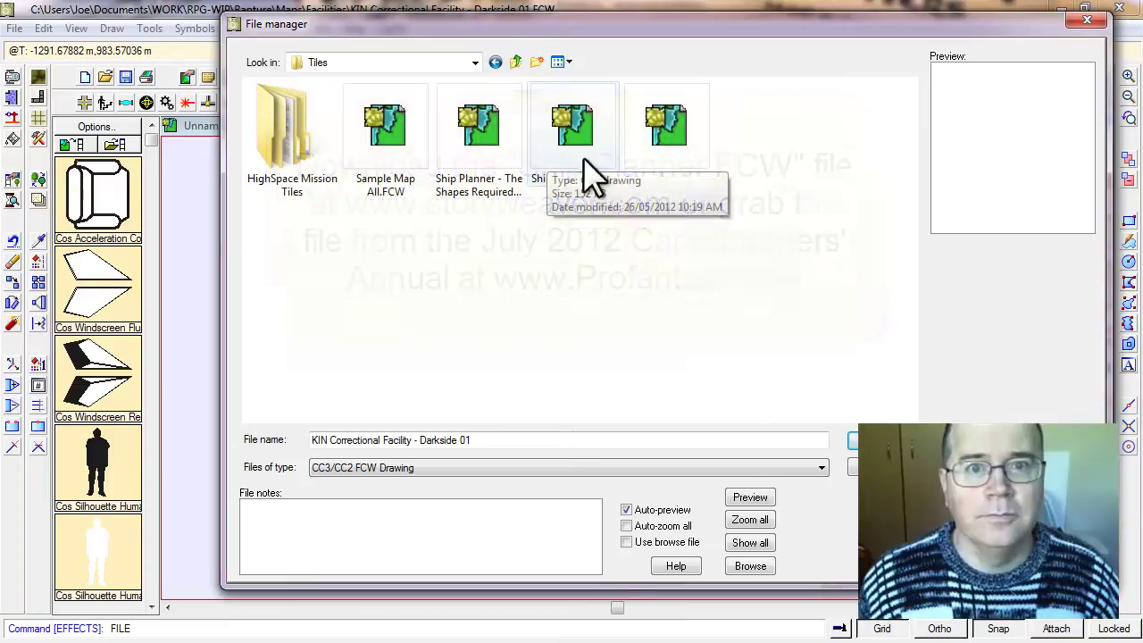
pyautogui.doubleClick(582, 145)
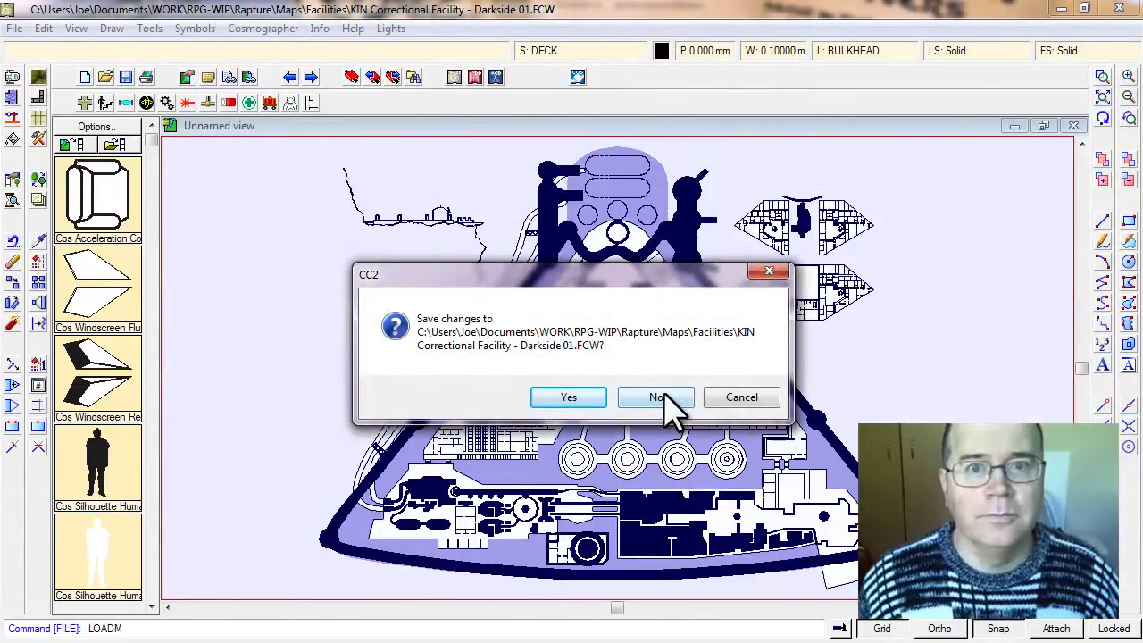
pyautogui.click(661, 399)
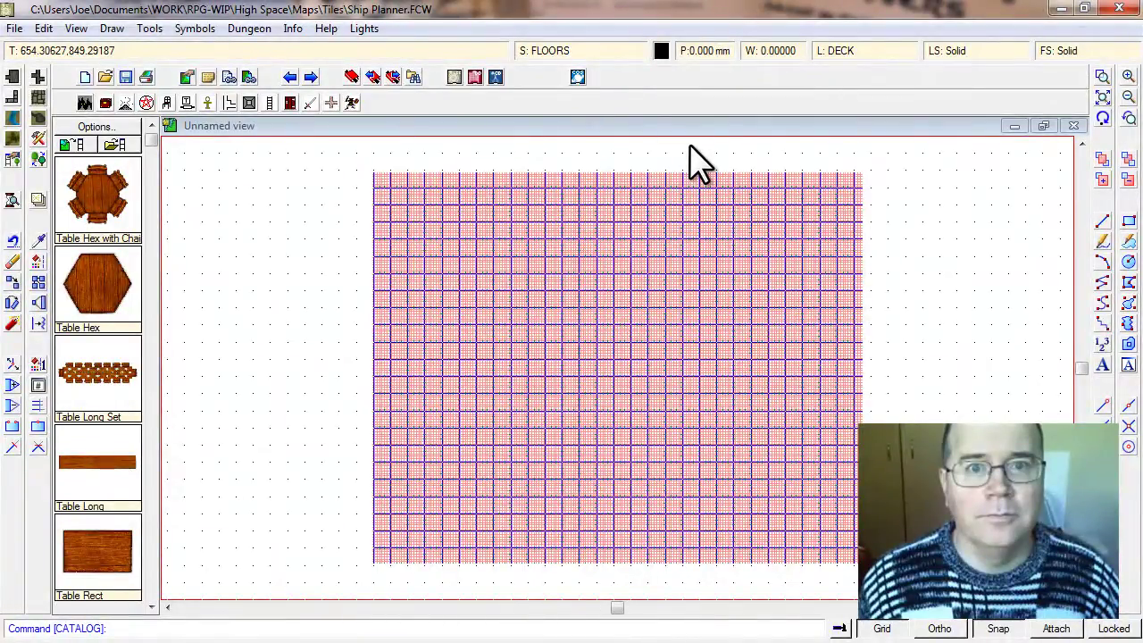
# - Examine the planner grid's squares up close at its upper-left corner and return to the full sheet
pyautogui.click(1102, 77)
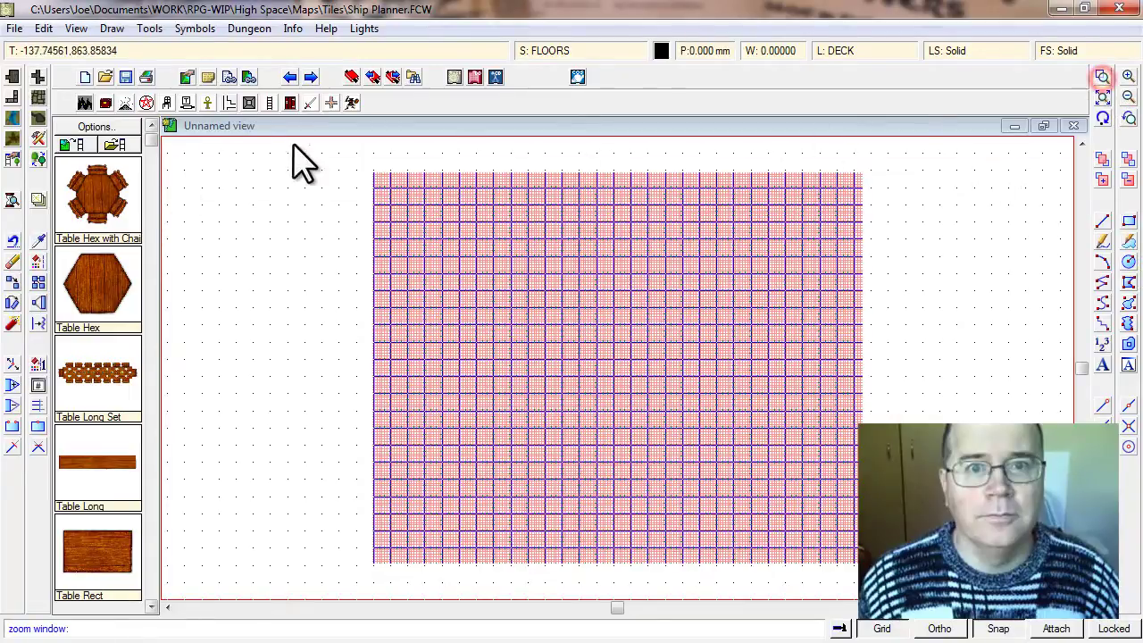
pyautogui.click(350, 165)
pyautogui.click(484, 259)
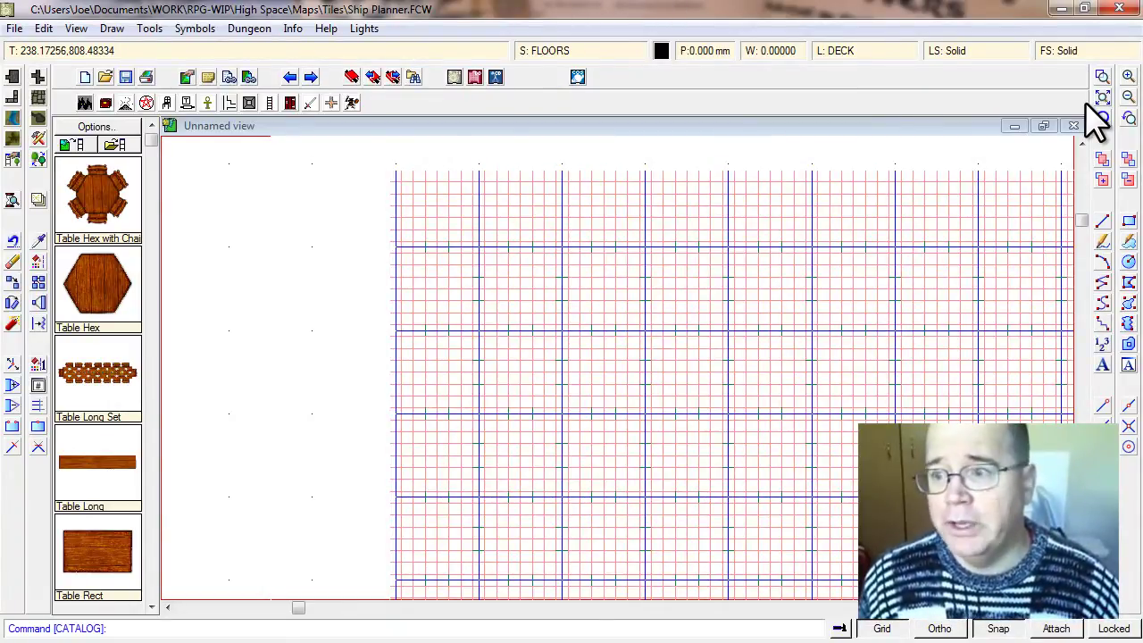
pyautogui.click(1127, 98)
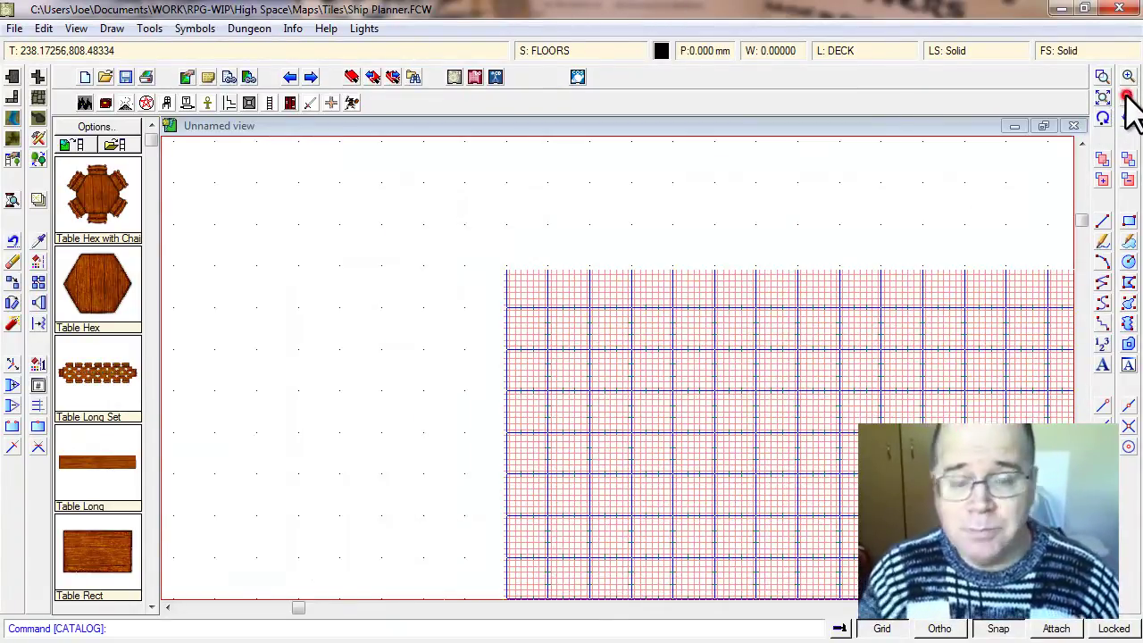
pyautogui.click(1104, 97)
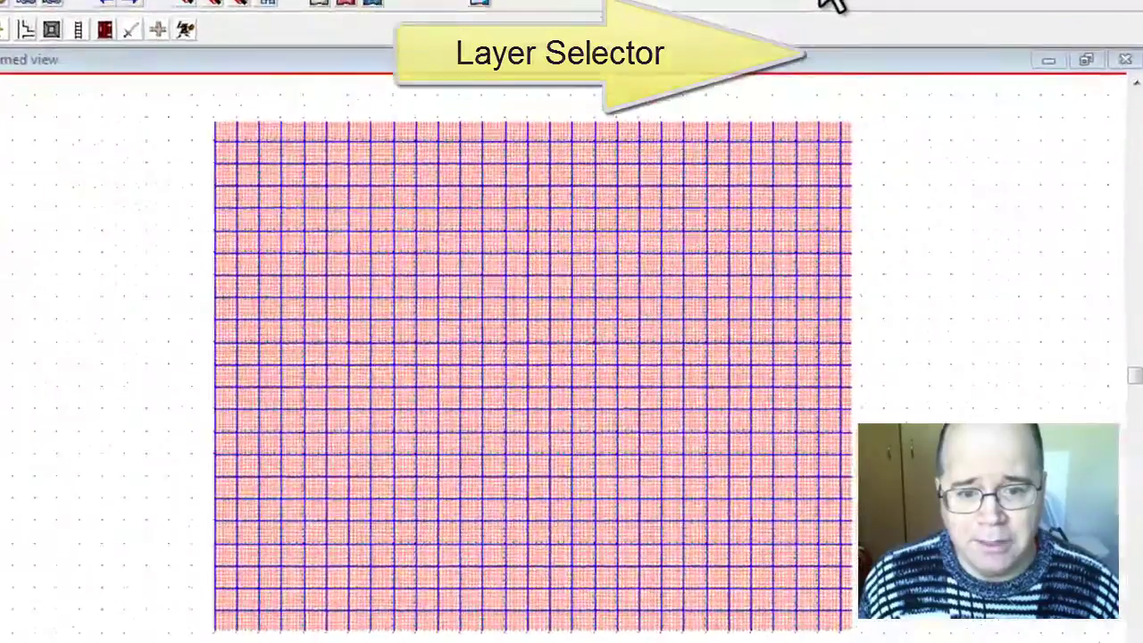
# - Make HULL the current layer and draw a solid black rectangle six by two large grid squares in size on the grid
pyautogui.click(839, 51)
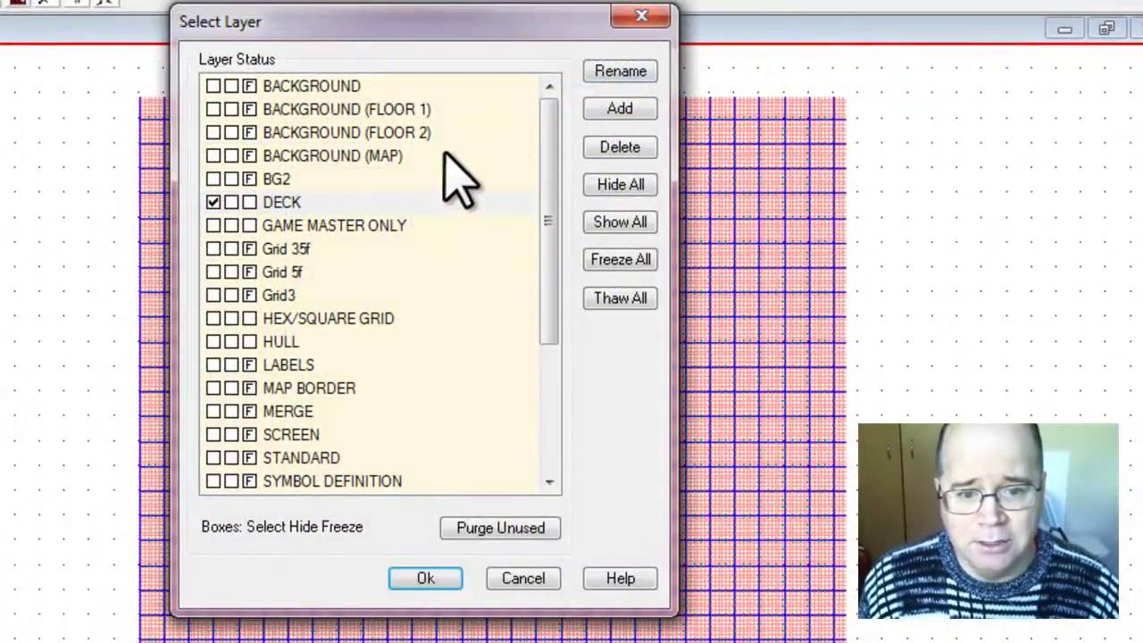
pyautogui.click(212, 341)
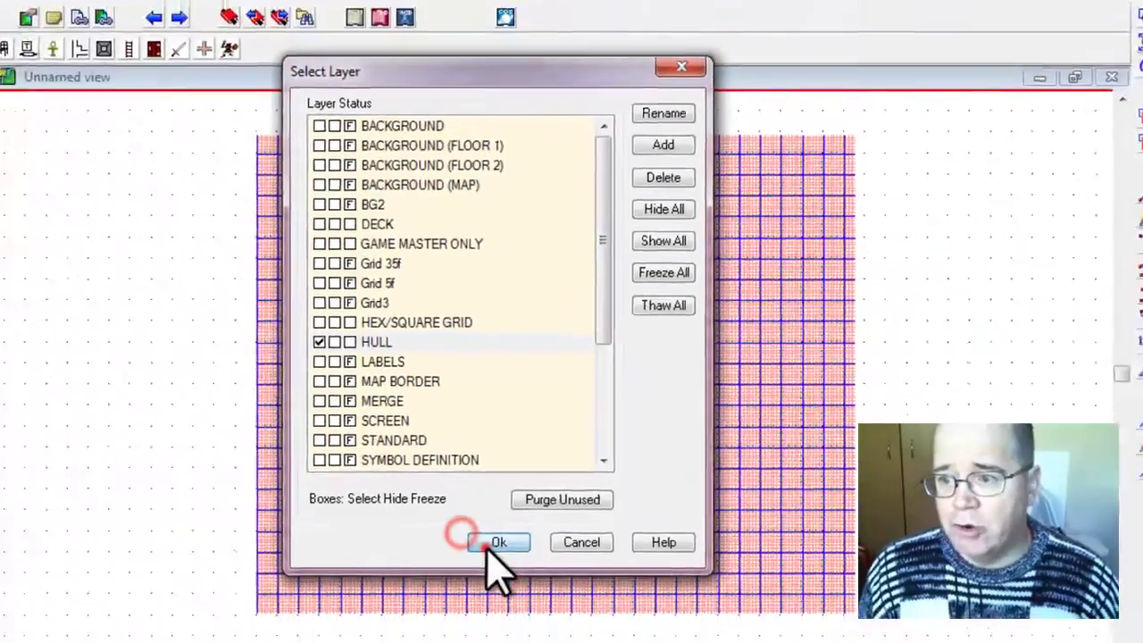
pyautogui.click(401, 578)
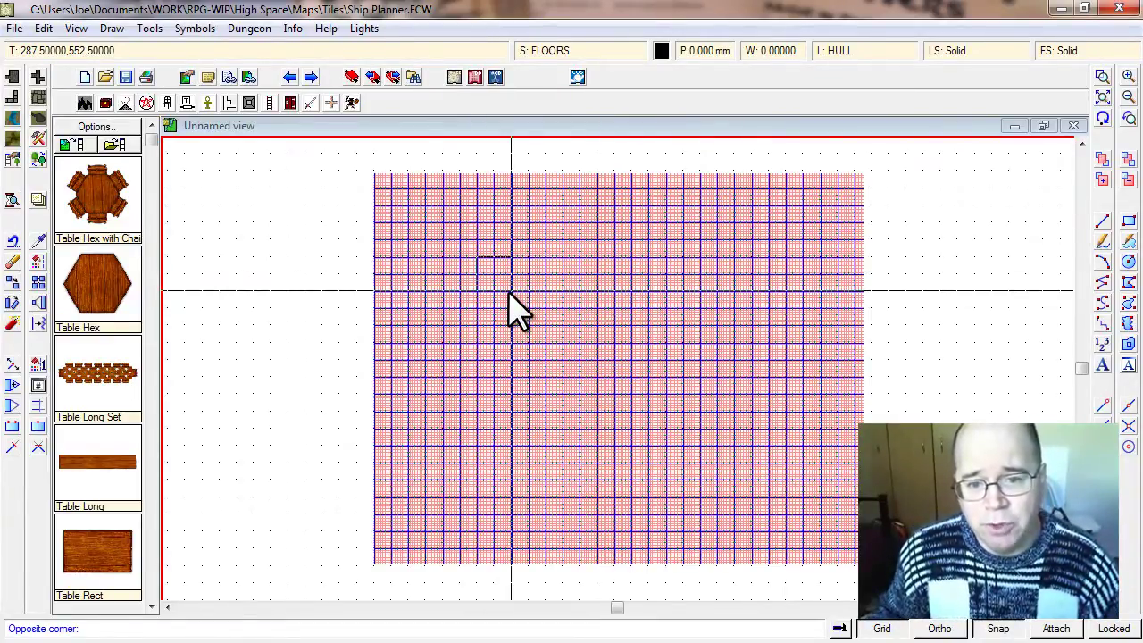
pyautogui.click(576, 292)
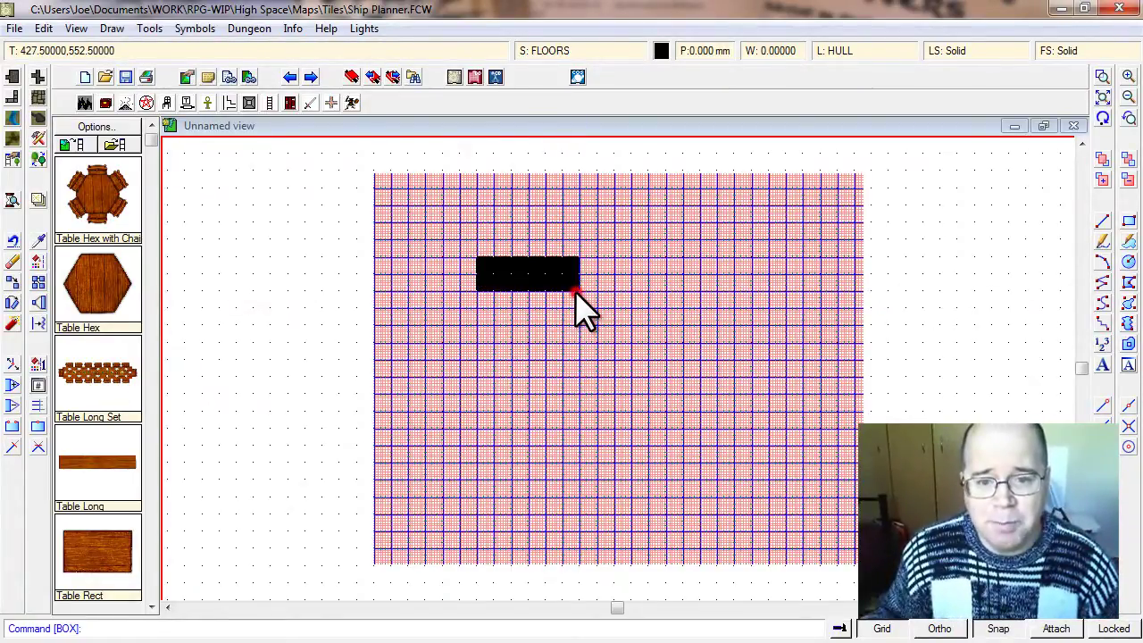
pyautogui.click(1128, 261)
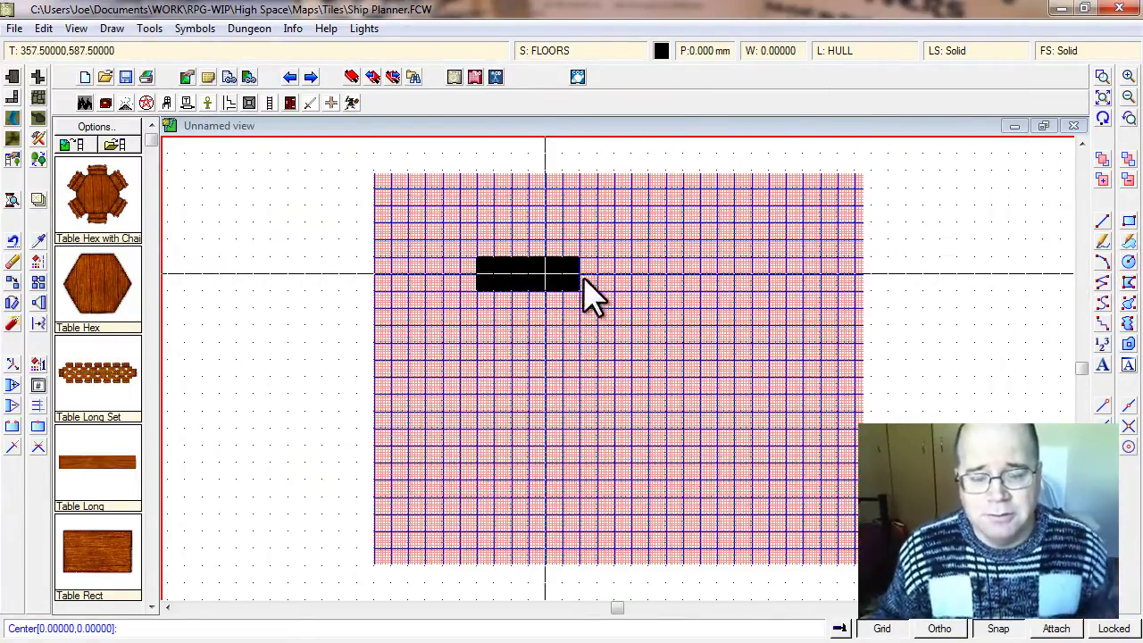
pyautogui.click(533, 273)
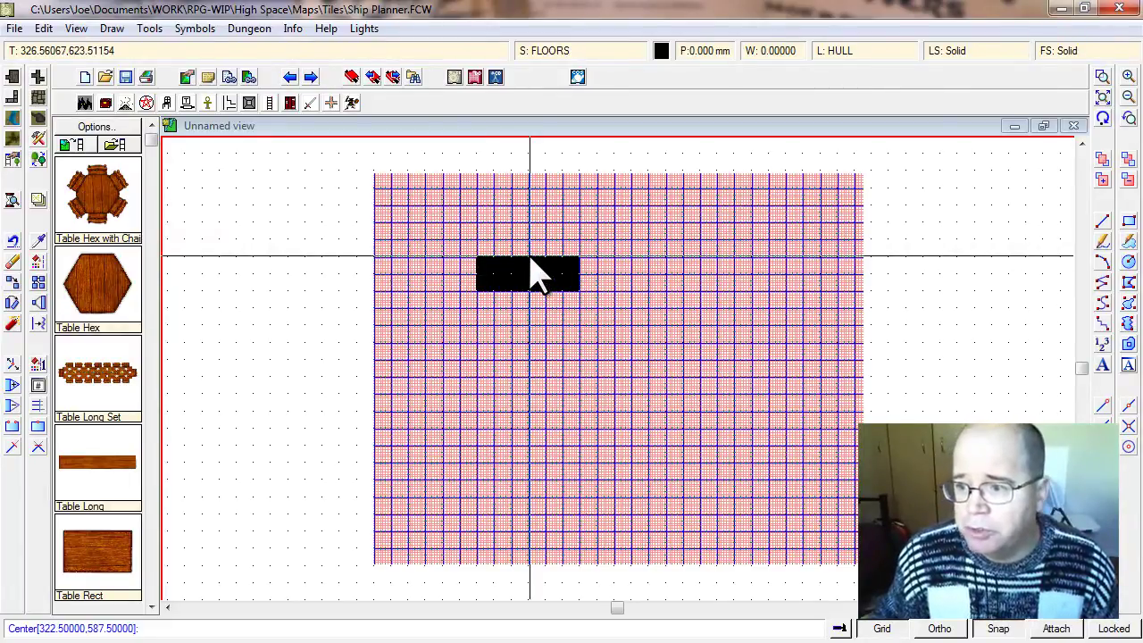
pyautogui.click(528, 254)
pyautogui.click(529, 257)
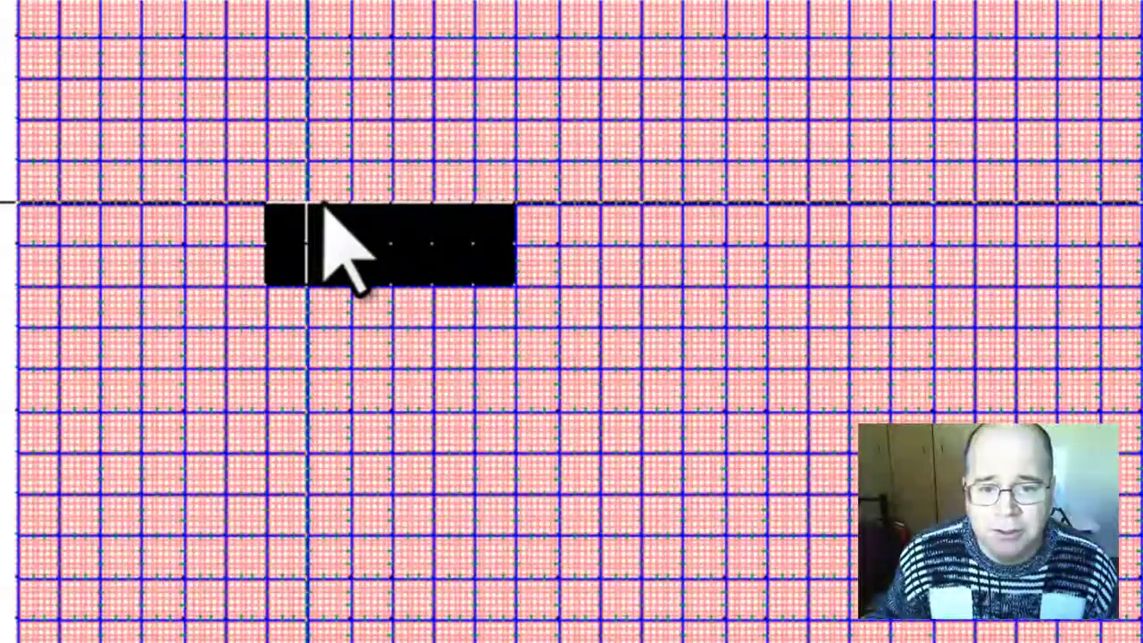
# - Draw an arc one grid square high over the middle four squares of the rectangle's top edge and fill it with Multipoly
pyautogui.click(462, 200)
pyautogui.click(390, 161)
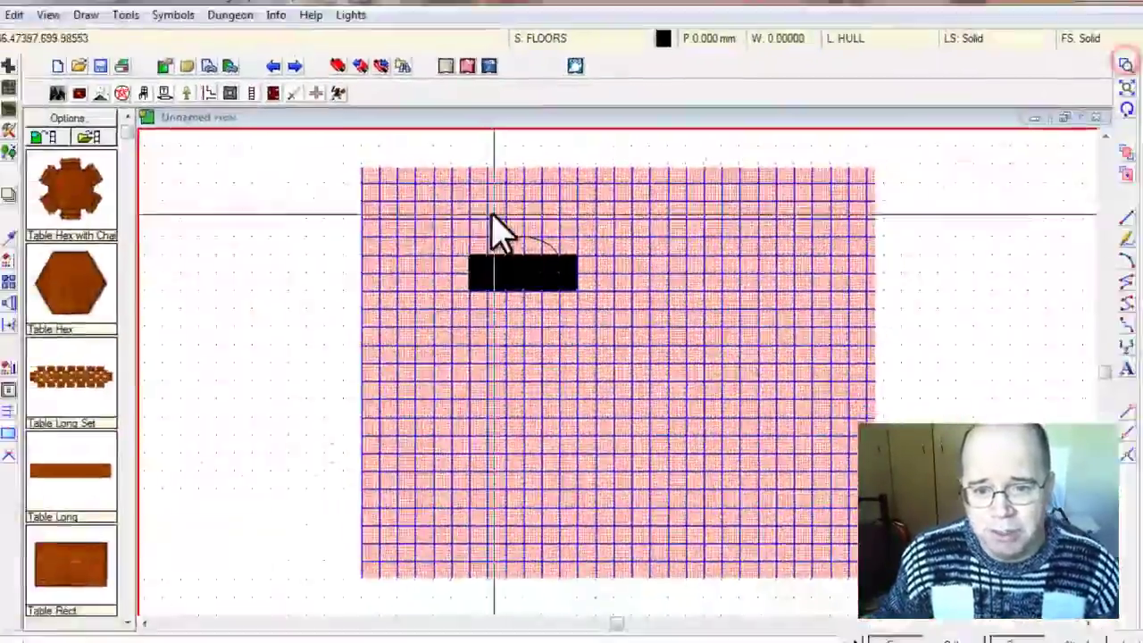
pyautogui.click(455, 235)
pyautogui.click(575, 302)
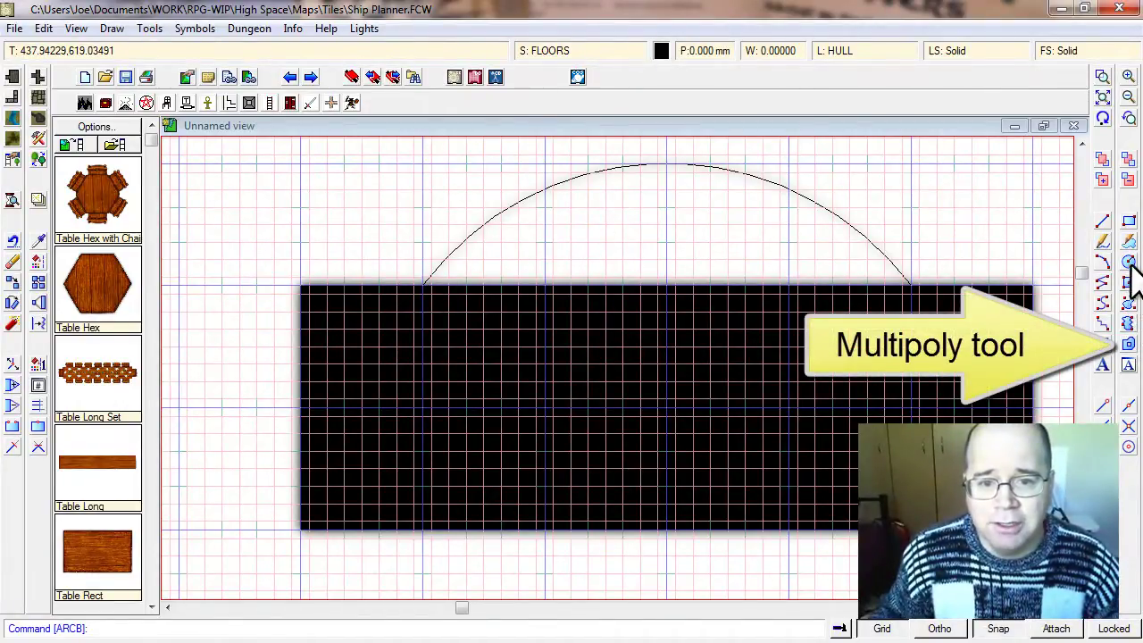
pyautogui.click(1127, 344)
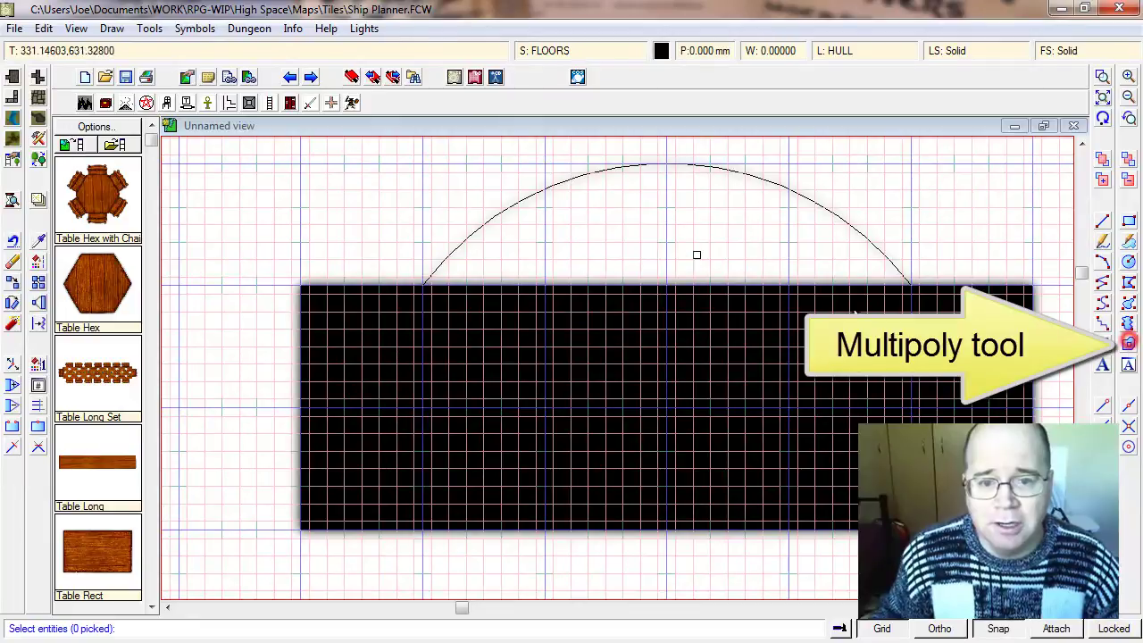
pyautogui.click(524, 196)
pyautogui.rightClick(525, 198)
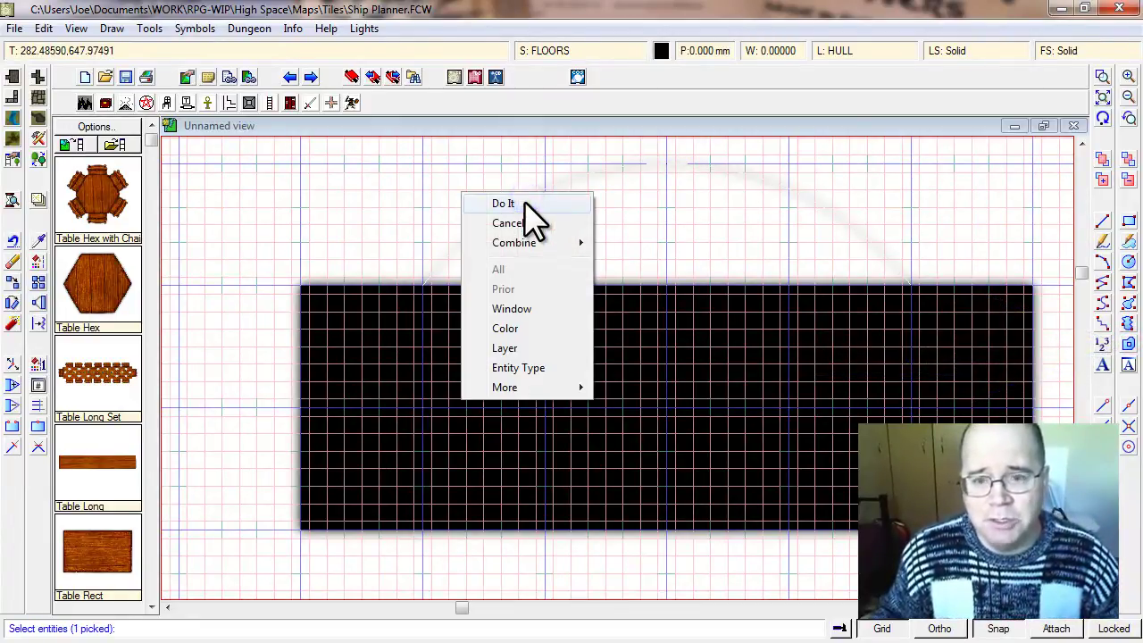
pyautogui.click(526, 203)
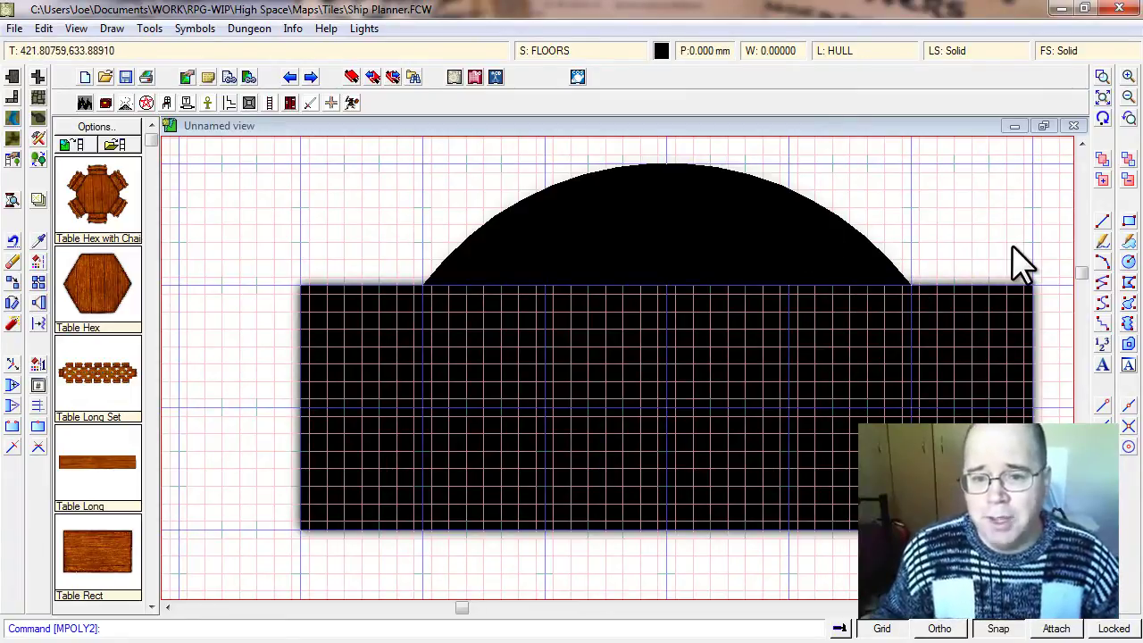
# - Draw a matching arc one grid square deep below the middle four squares of the rectangle's bottom edge
pyautogui.click(1104, 96)
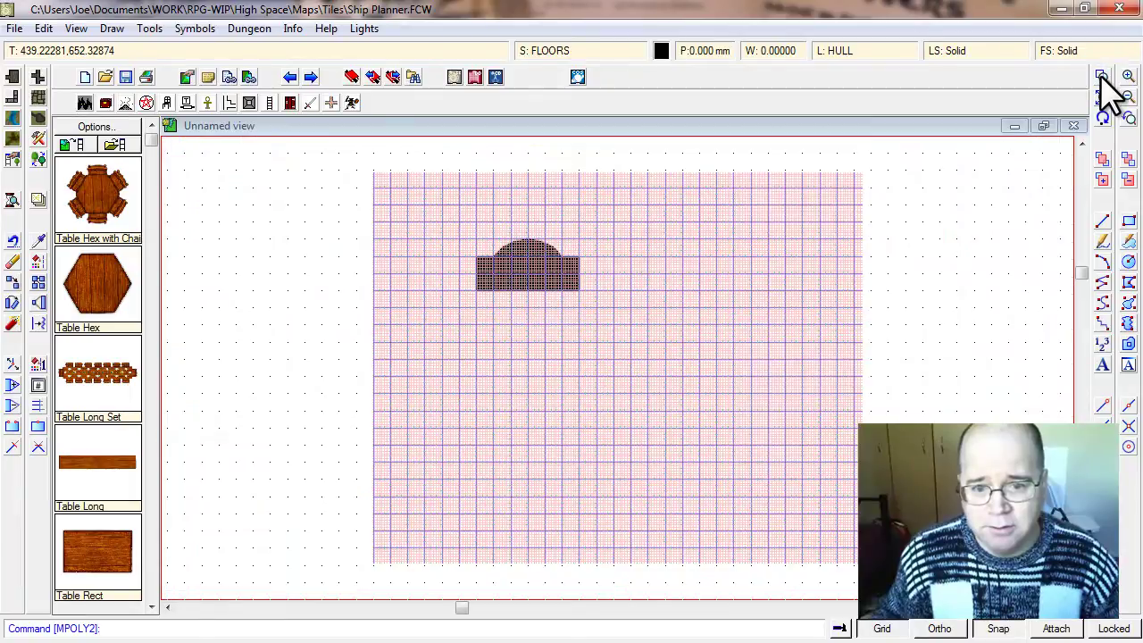
pyautogui.click(1102, 77)
pyautogui.click(420, 211)
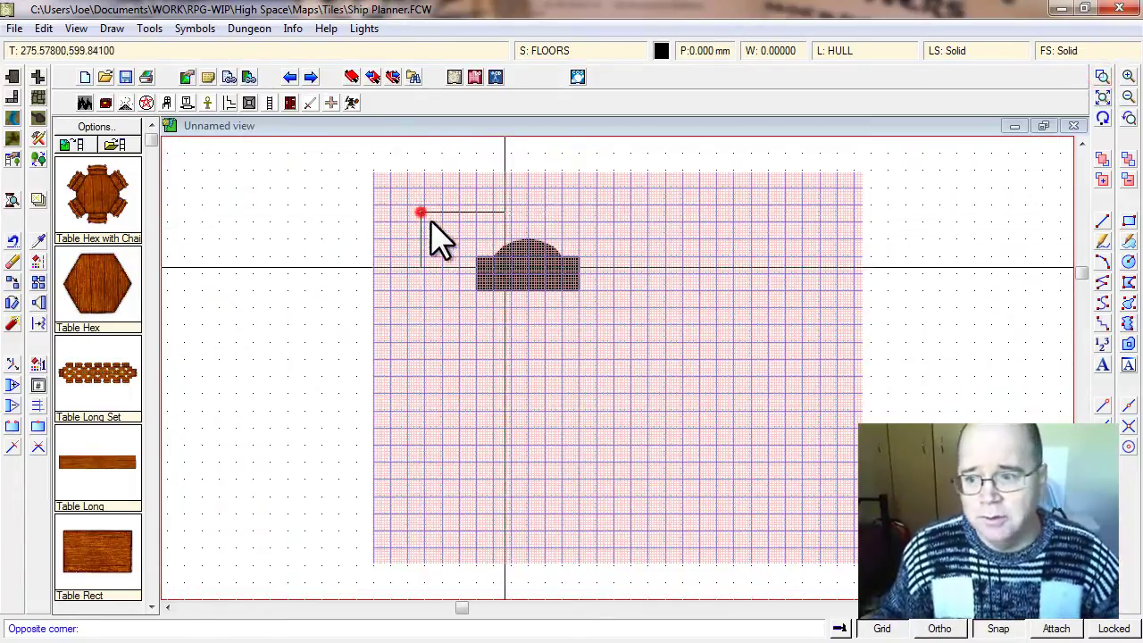
pyautogui.click(629, 343)
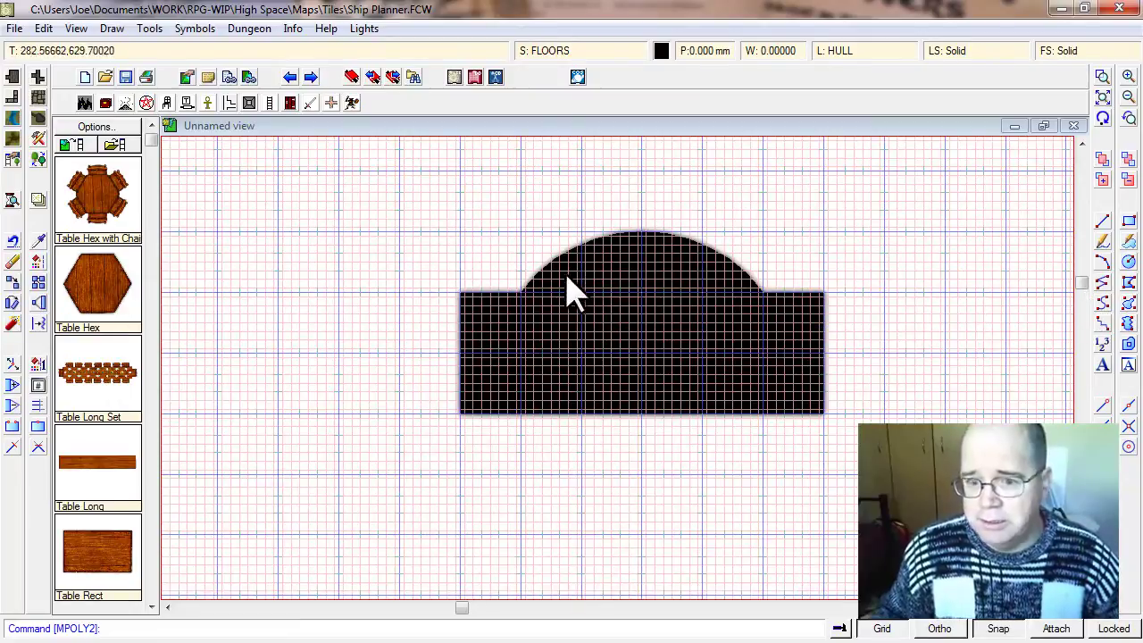
pyautogui.click(1102, 262)
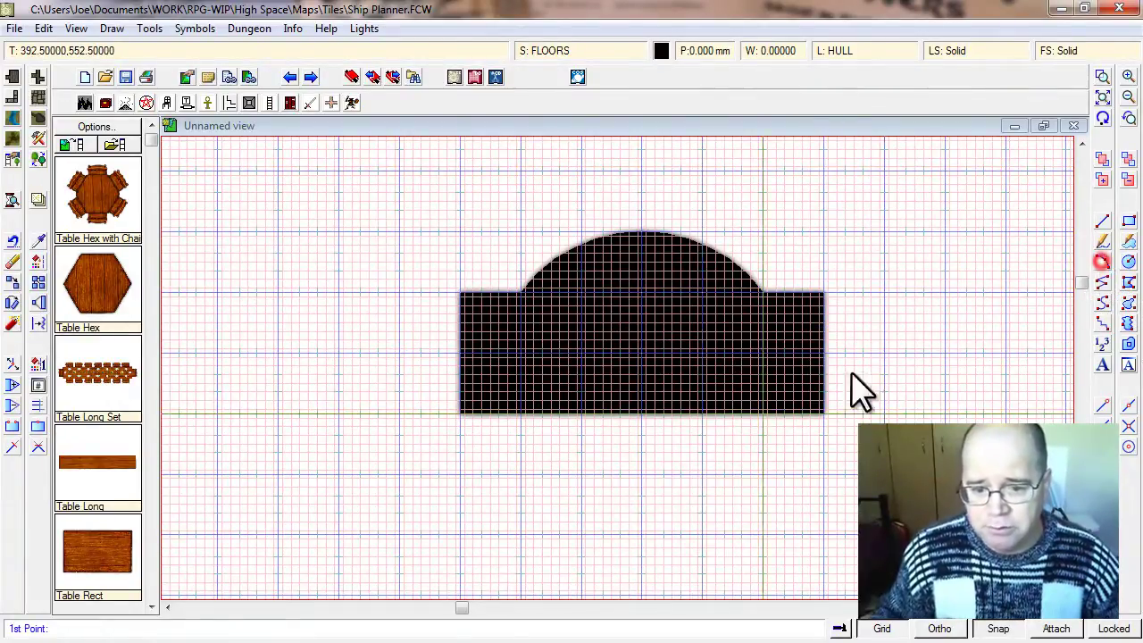
pyautogui.click(515, 426)
pyautogui.click(781, 418)
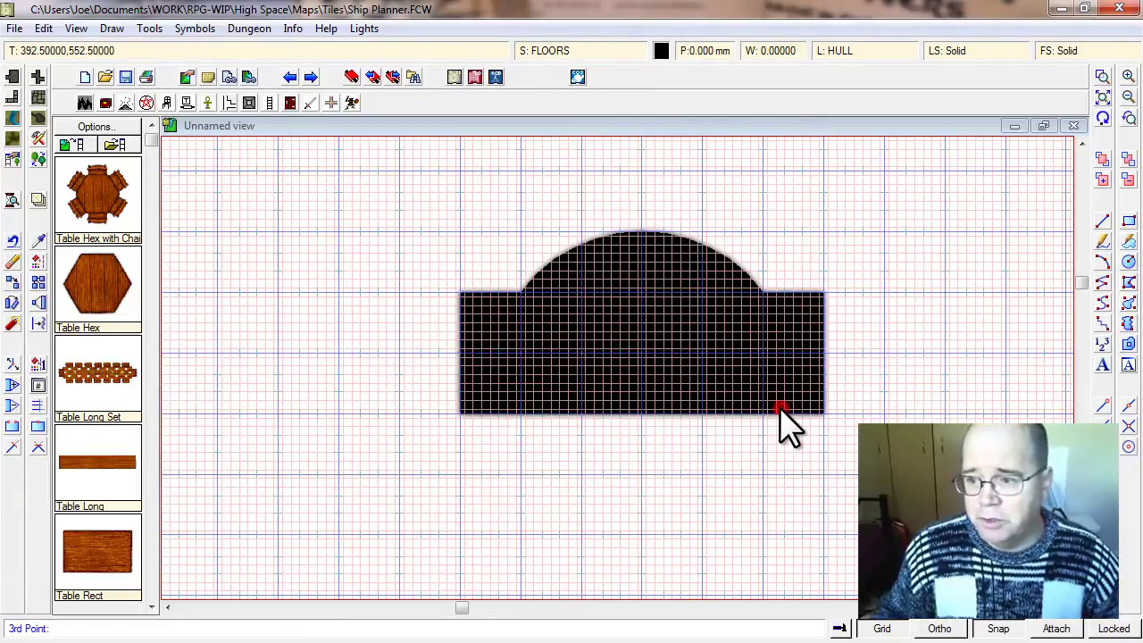
pyautogui.click(644, 463)
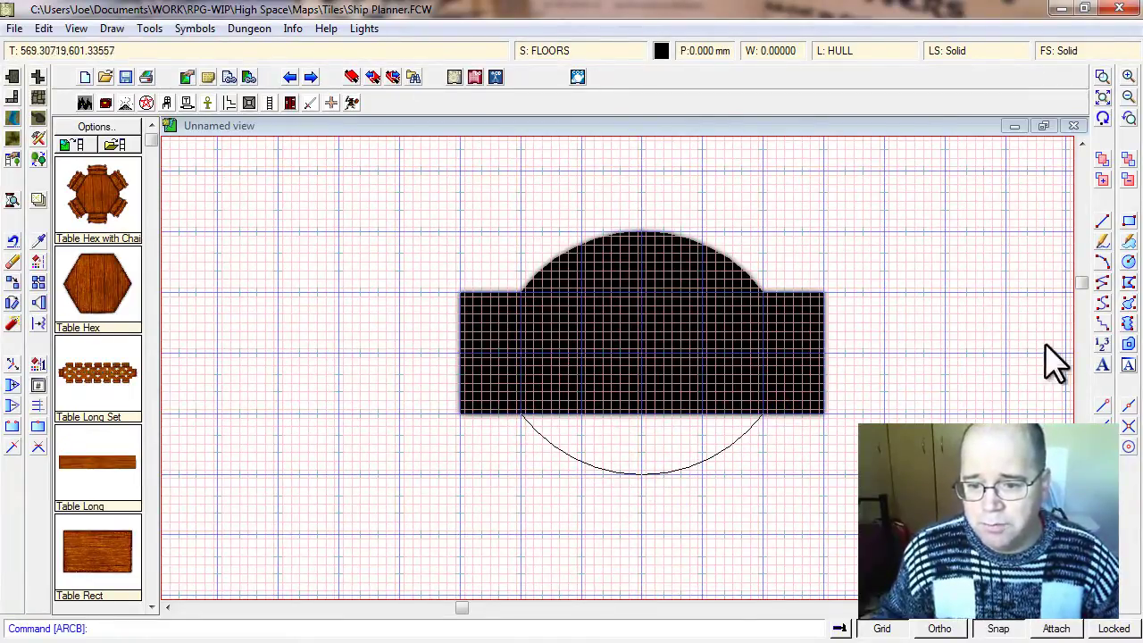
# - Turn the lower arc into a solid black shape with Multipoly and redraw the view
pyautogui.click(1127, 344)
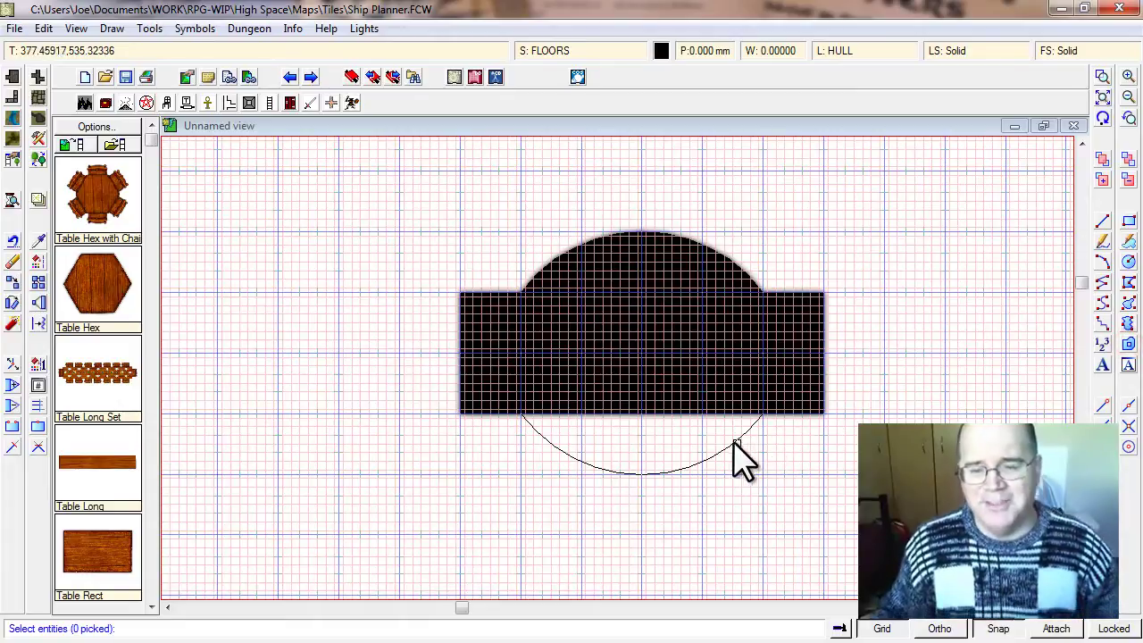
pyautogui.click(737, 440)
pyautogui.rightClick(688, 410)
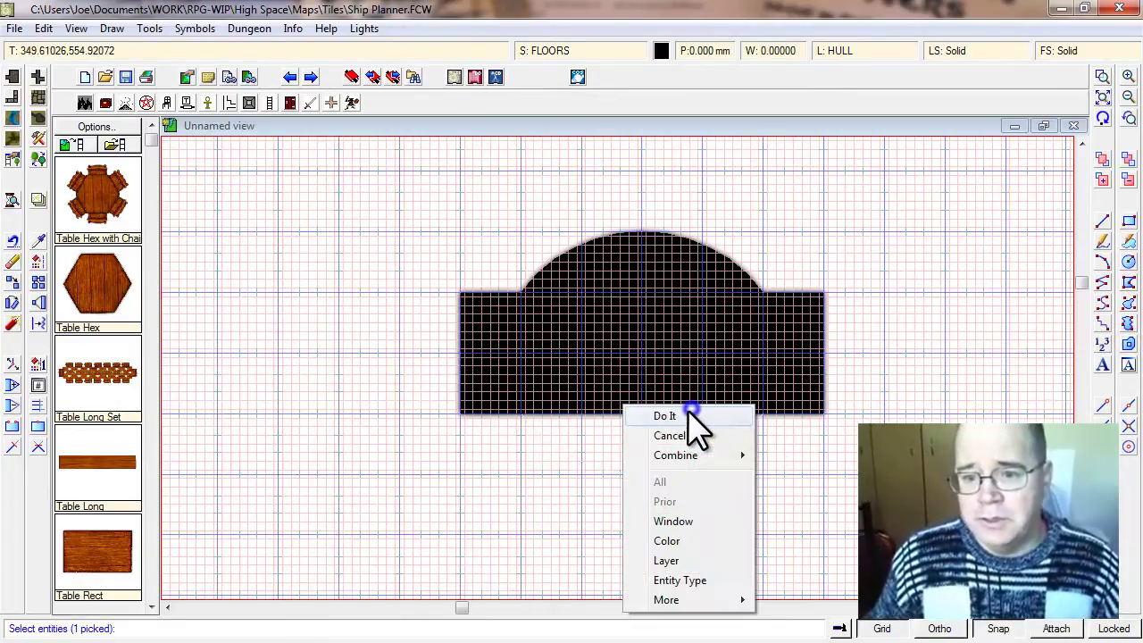
pyautogui.click(689, 416)
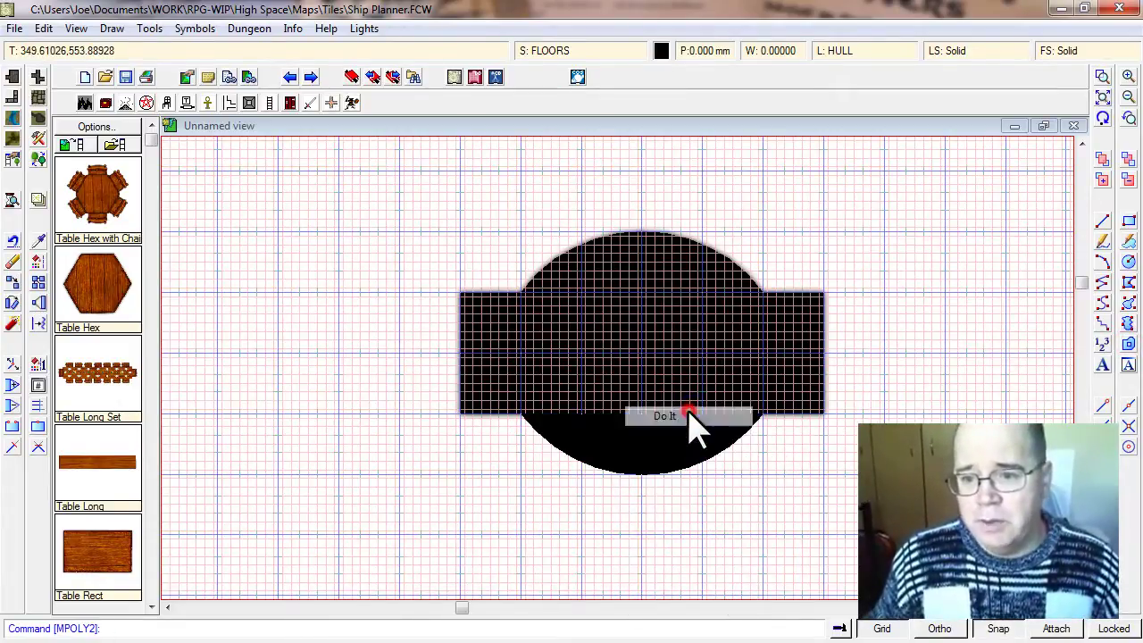
pyautogui.click(1103, 117)
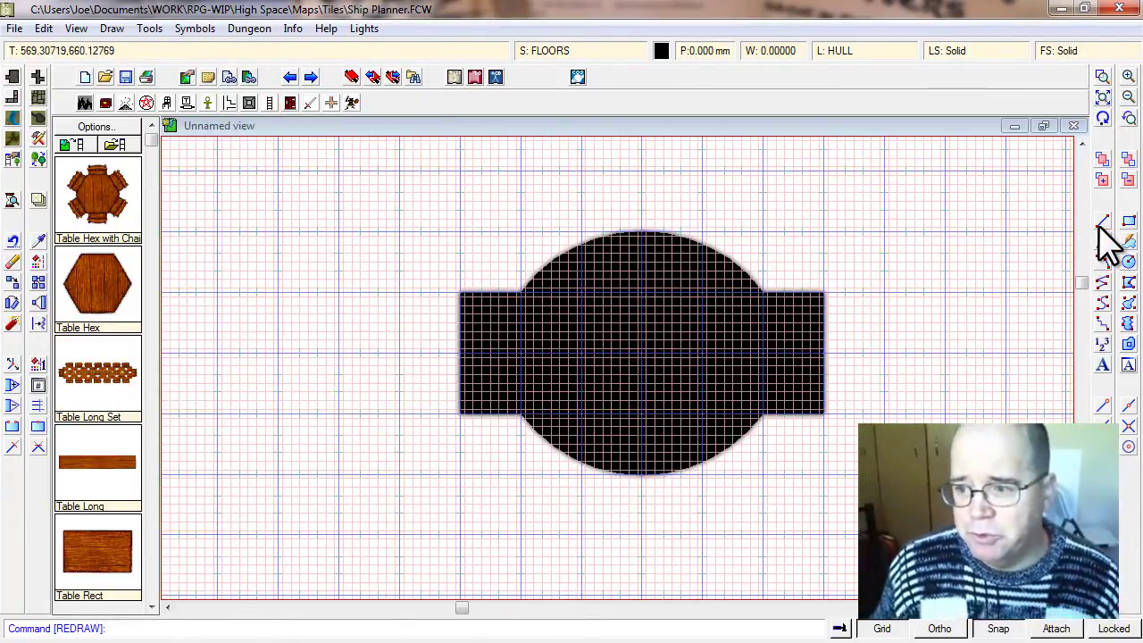
# - Draw a solid four-point wing polygon from the upper arc's peak, rising one grid square and reaching one square past the rectangle's top-left corner, and redraw
pyautogui.click(1127, 282)
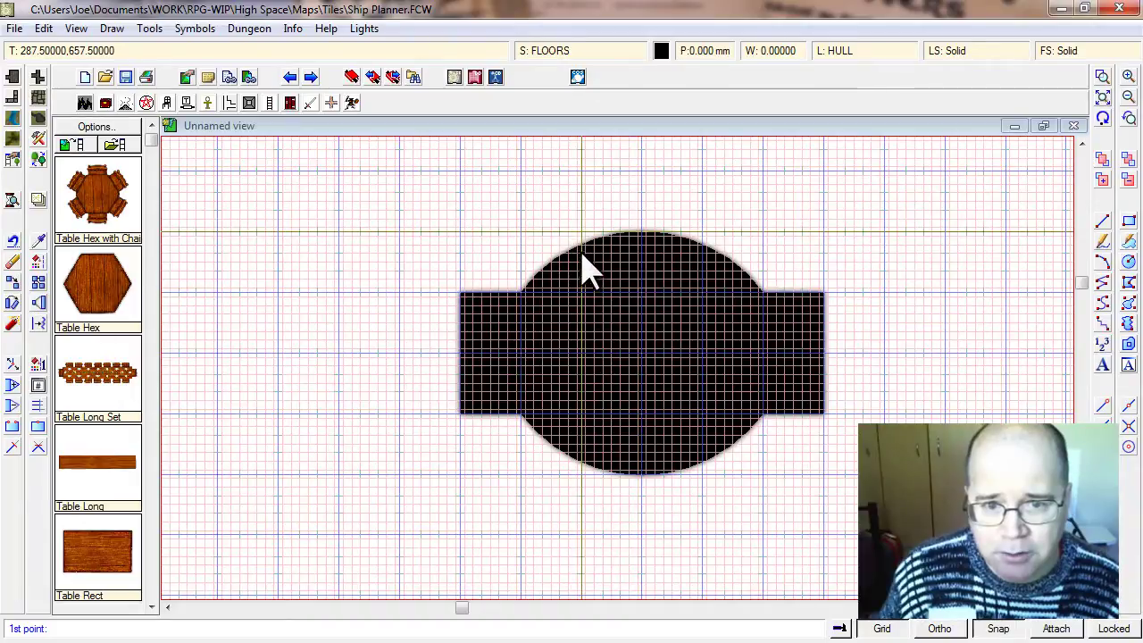
pyautogui.click(637, 204)
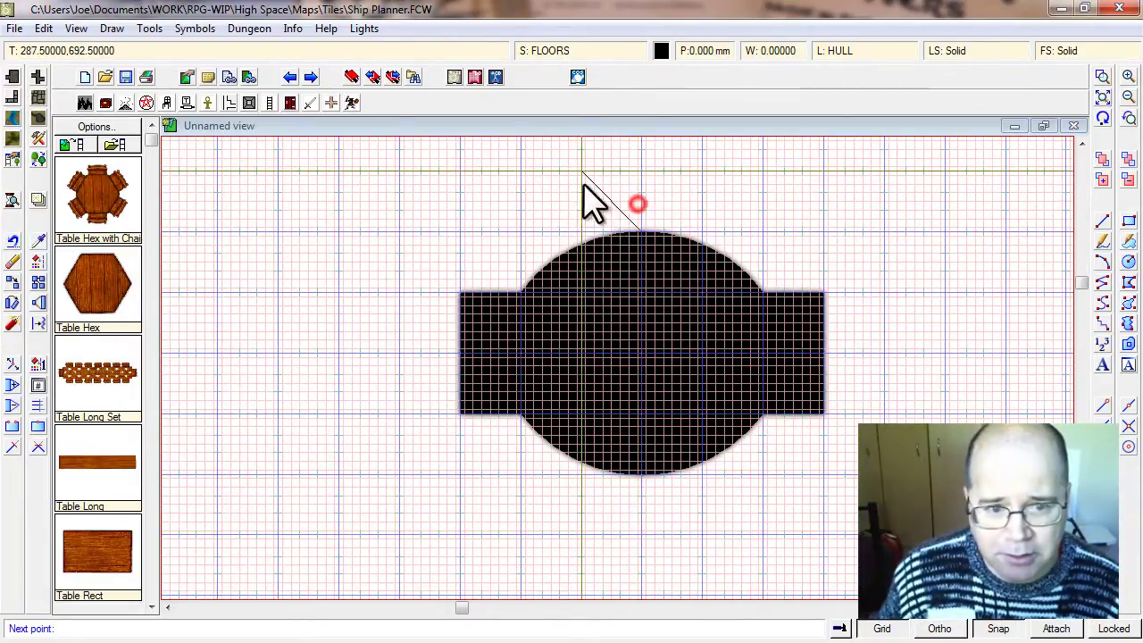
pyautogui.click(527, 168)
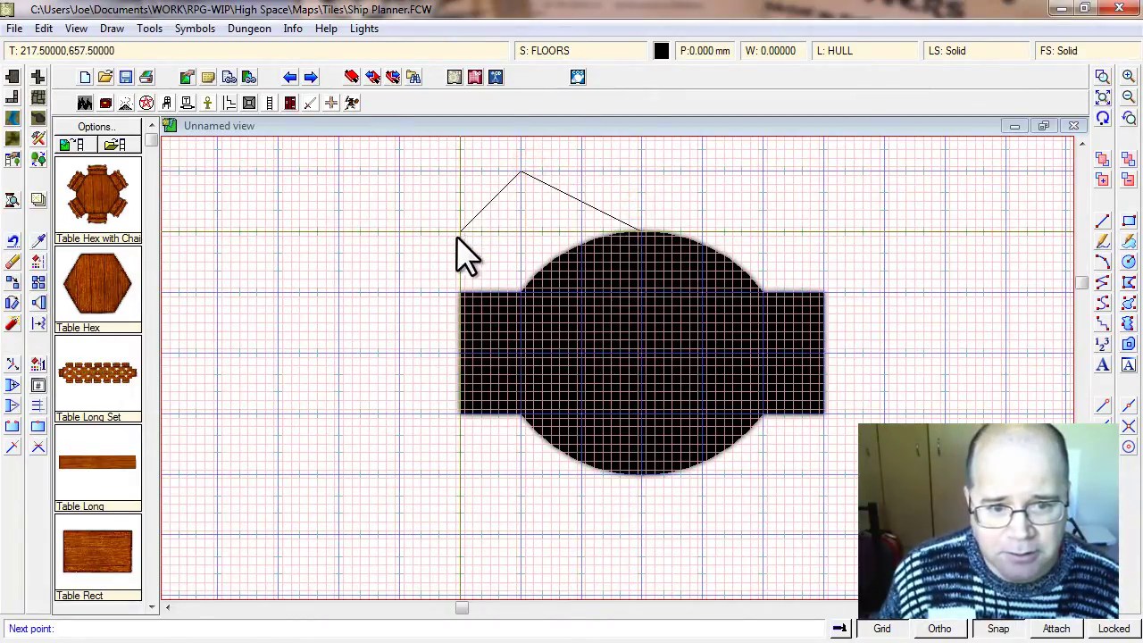
pyautogui.click(407, 295)
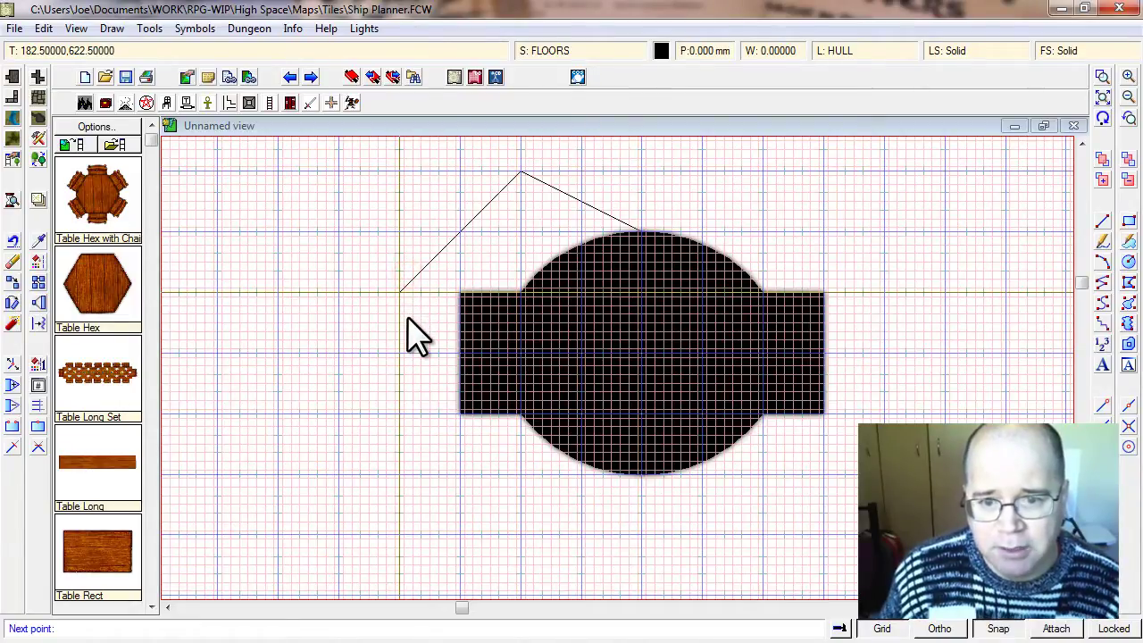
pyautogui.click(572, 291)
pyautogui.rightClick(573, 291)
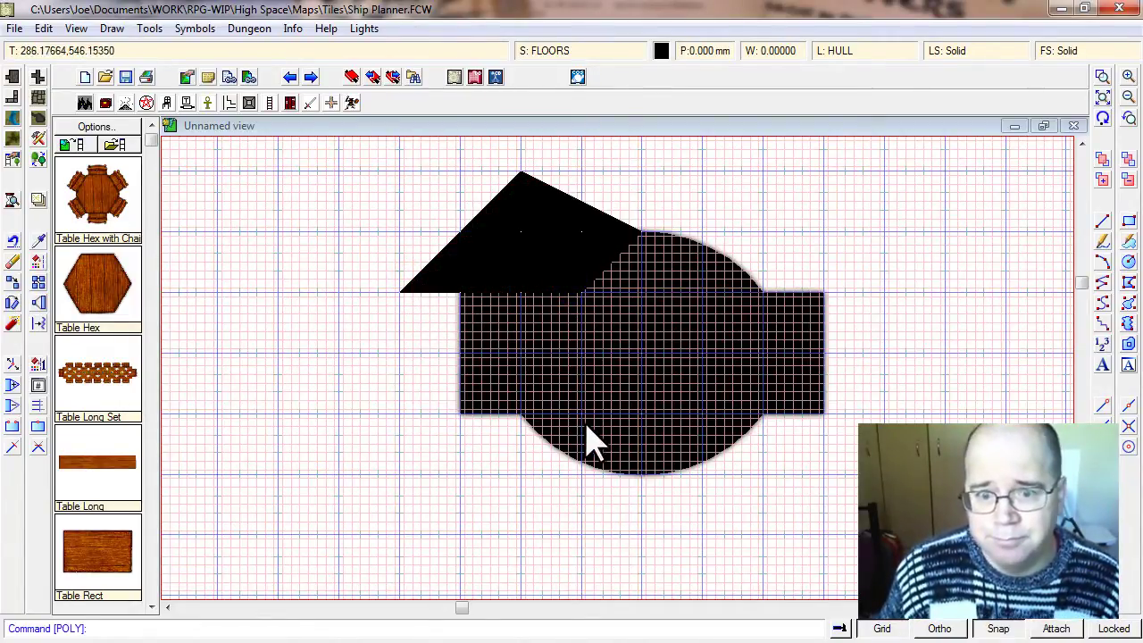
pyautogui.click(1104, 118)
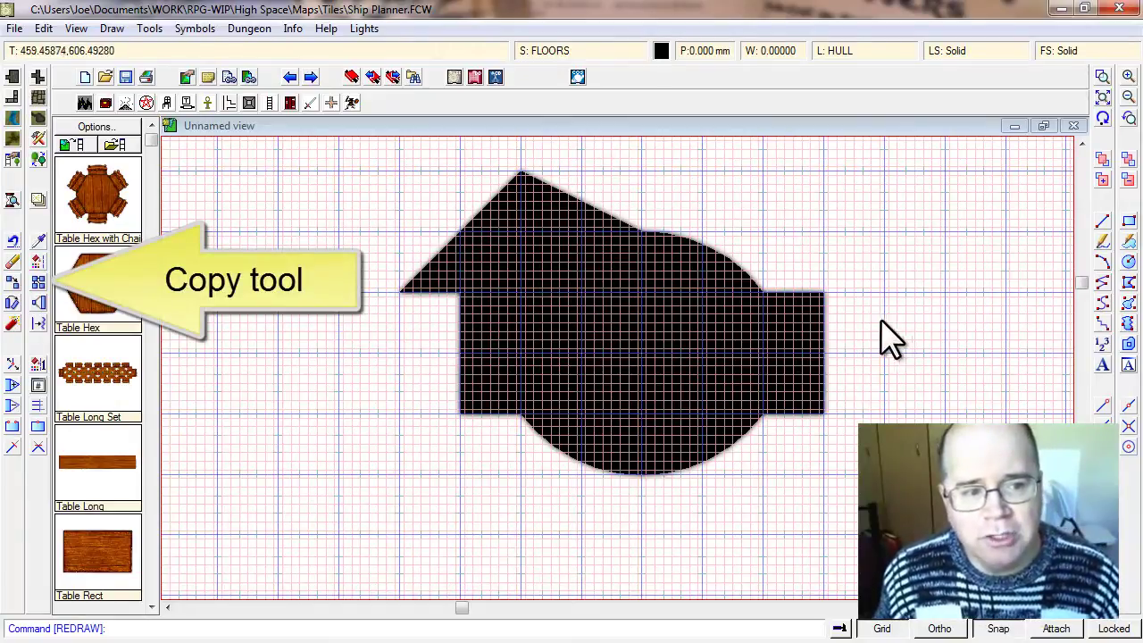
# - Copy the wing polygon and place the copy four grid squares straight below the original
pyautogui.click(38, 281)
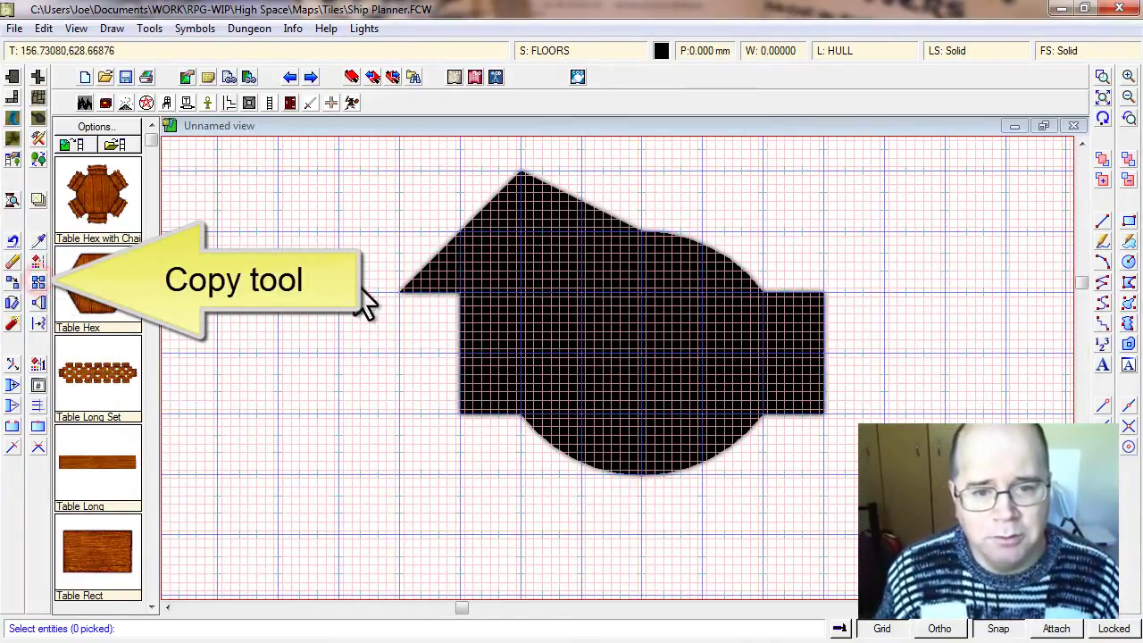
pyautogui.click(441, 251)
pyautogui.rightClick(464, 253)
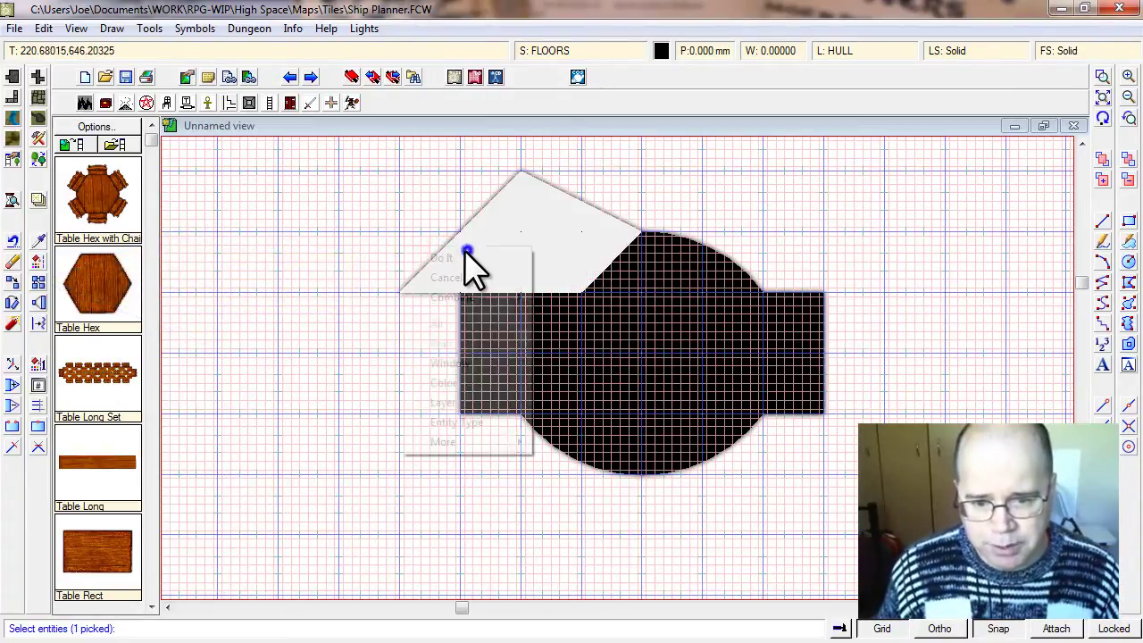
pyautogui.click(464, 258)
pyautogui.click(550, 247)
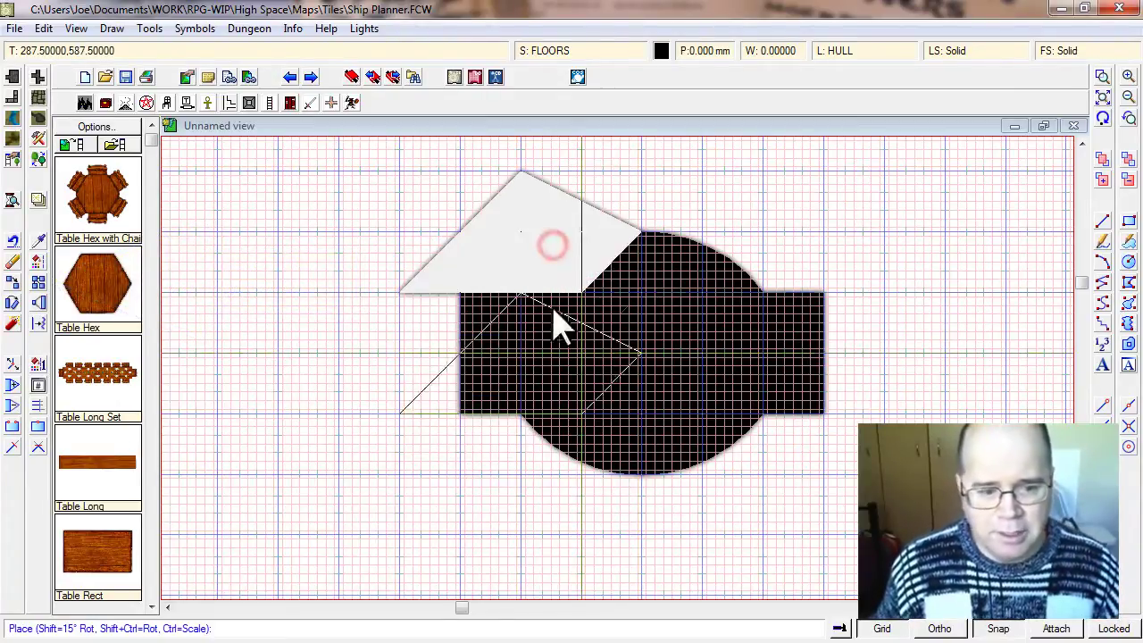
pyautogui.click(587, 462)
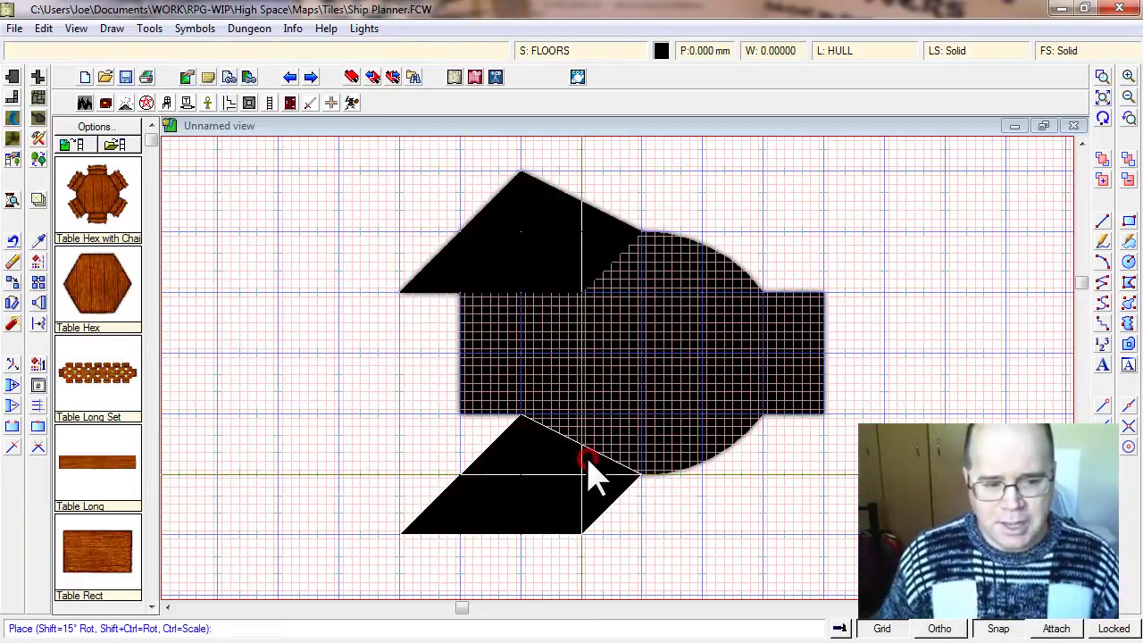
pyautogui.rightClick(501, 521)
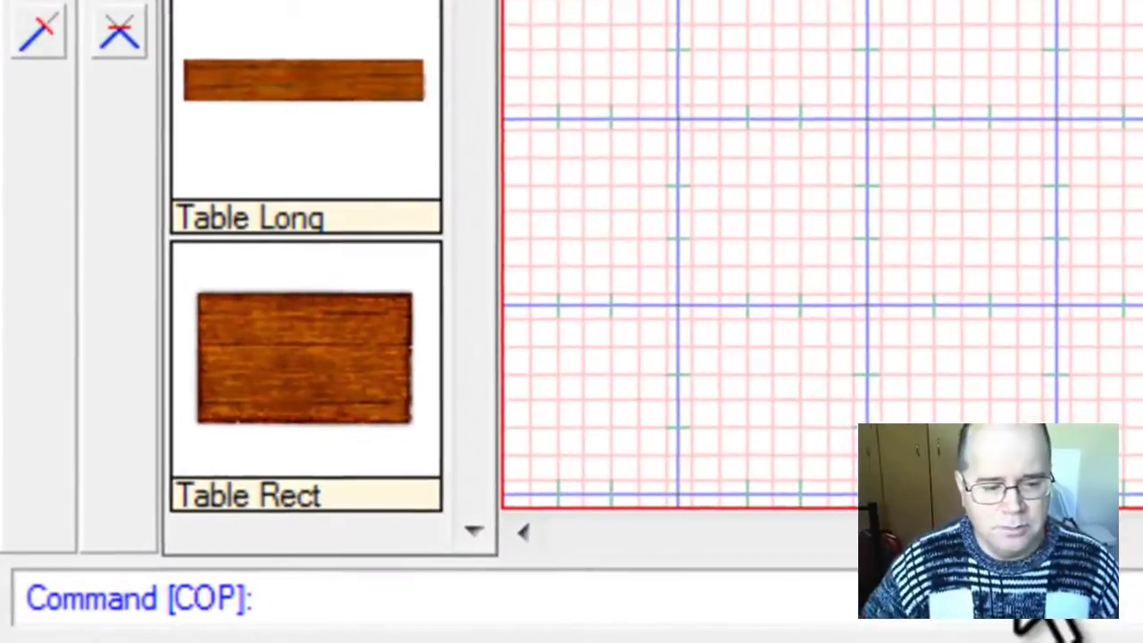
# - Flip the copied wing with the MIRROR command across a horizontal line along its bottom edge
pyautogui.write('mi')
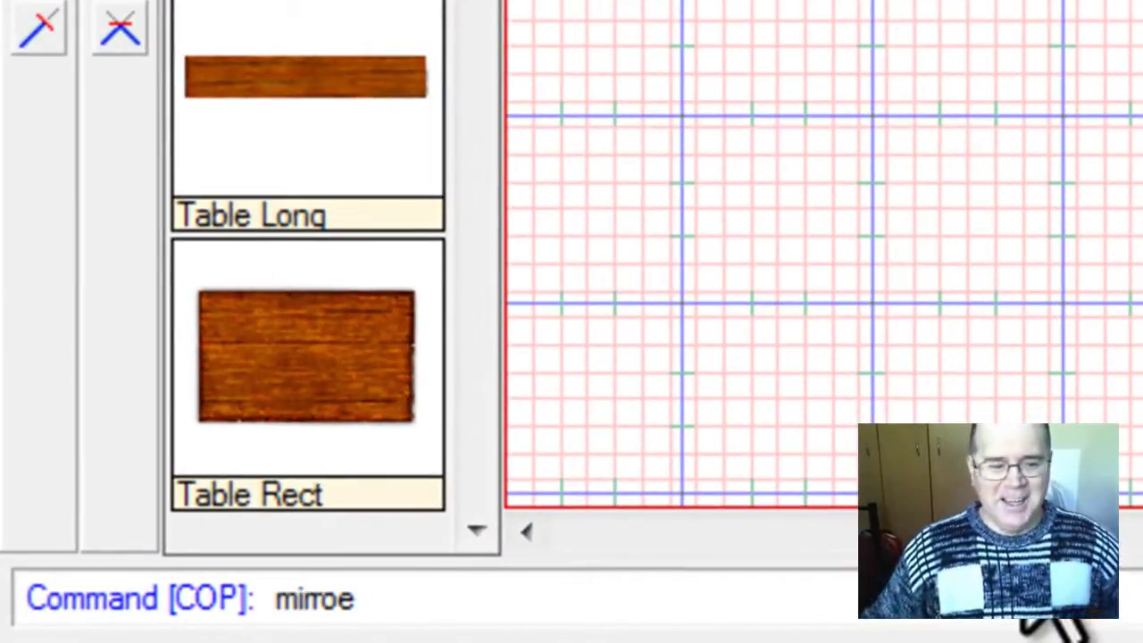
pyautogui.write('rror')
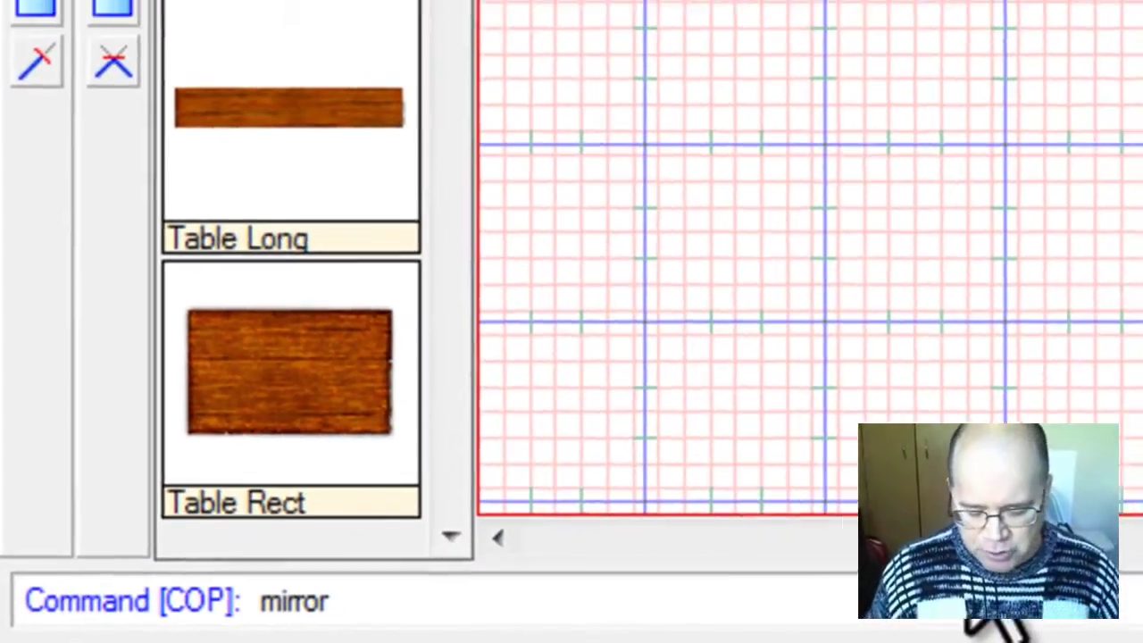
pyautogui.press('Return')
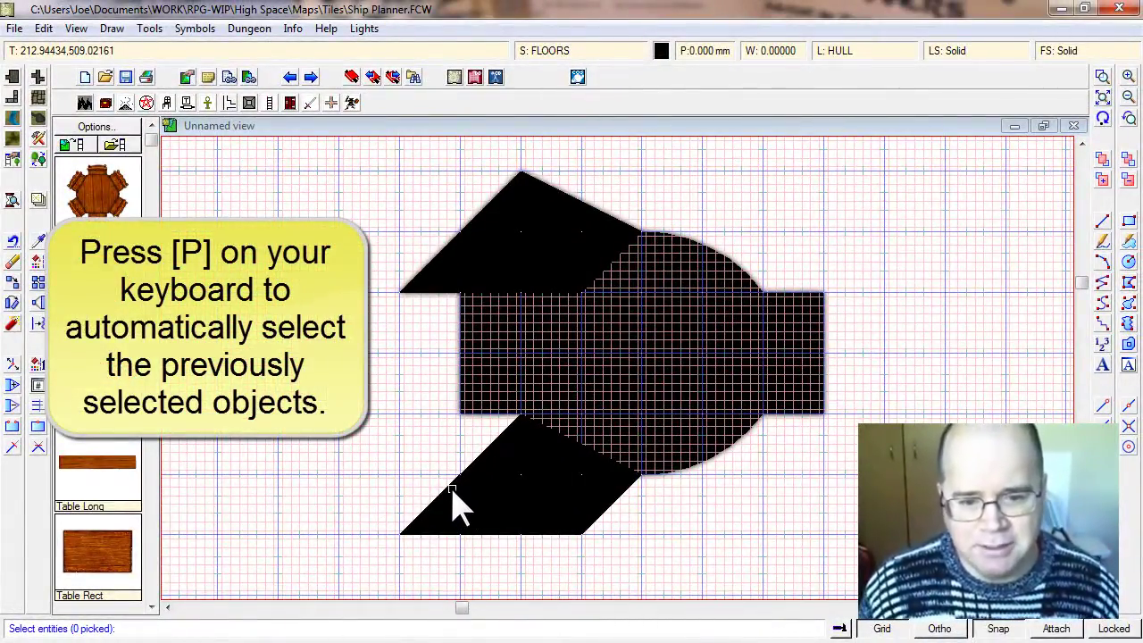
pyautogui.click(452, 490)
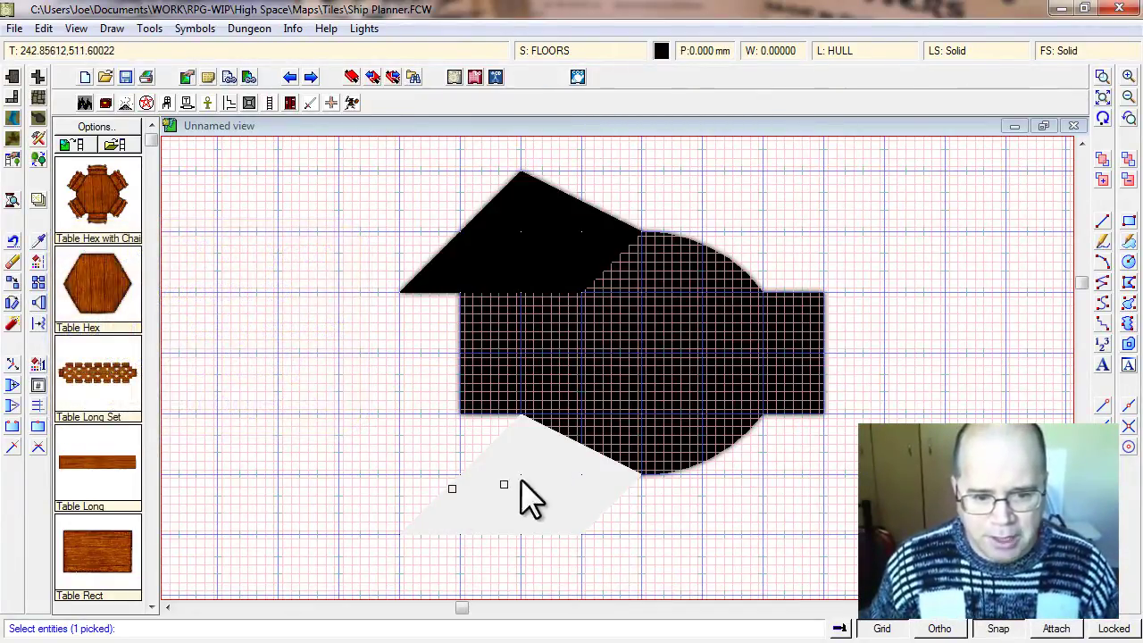
pyautogui.rightClick(498, 485)
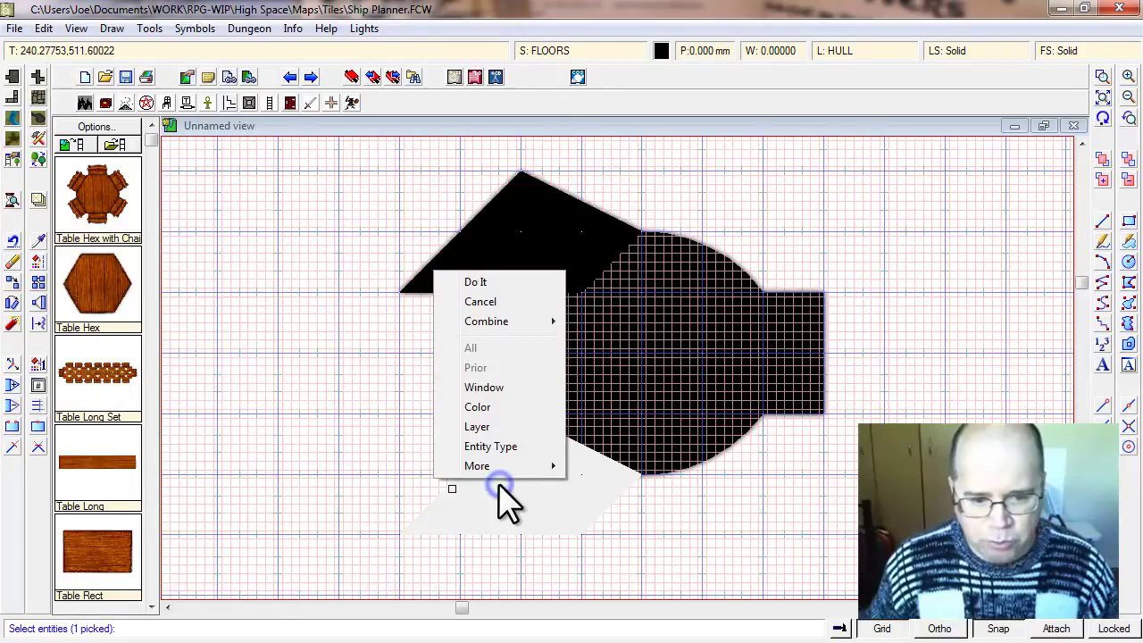
pyautogui.click(525, 283)
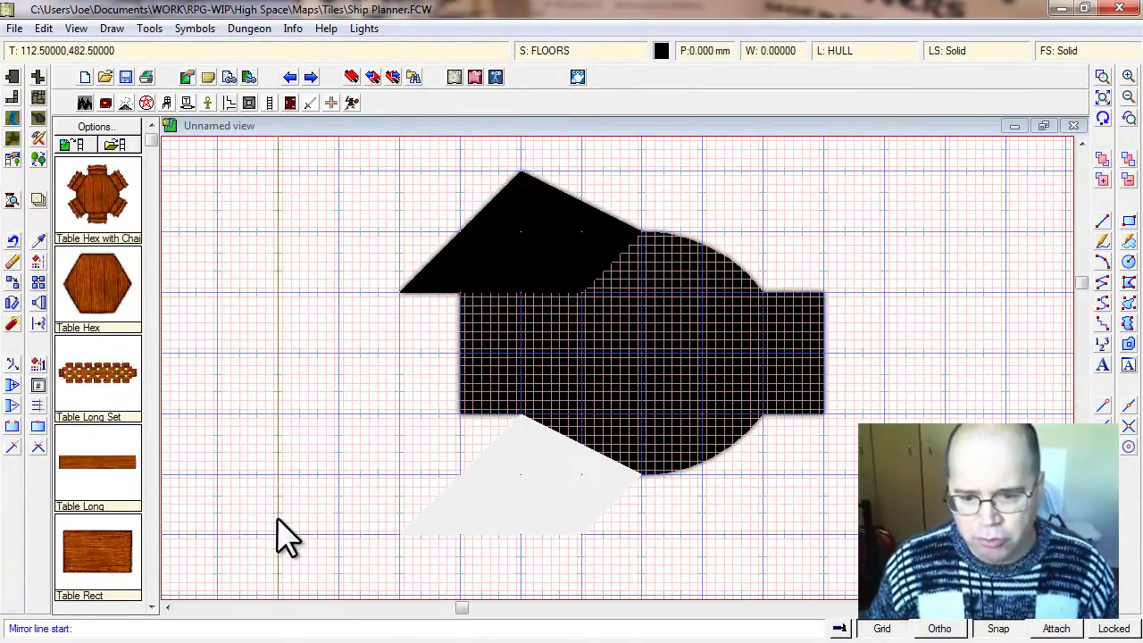
pyautogui.click(253, 532)
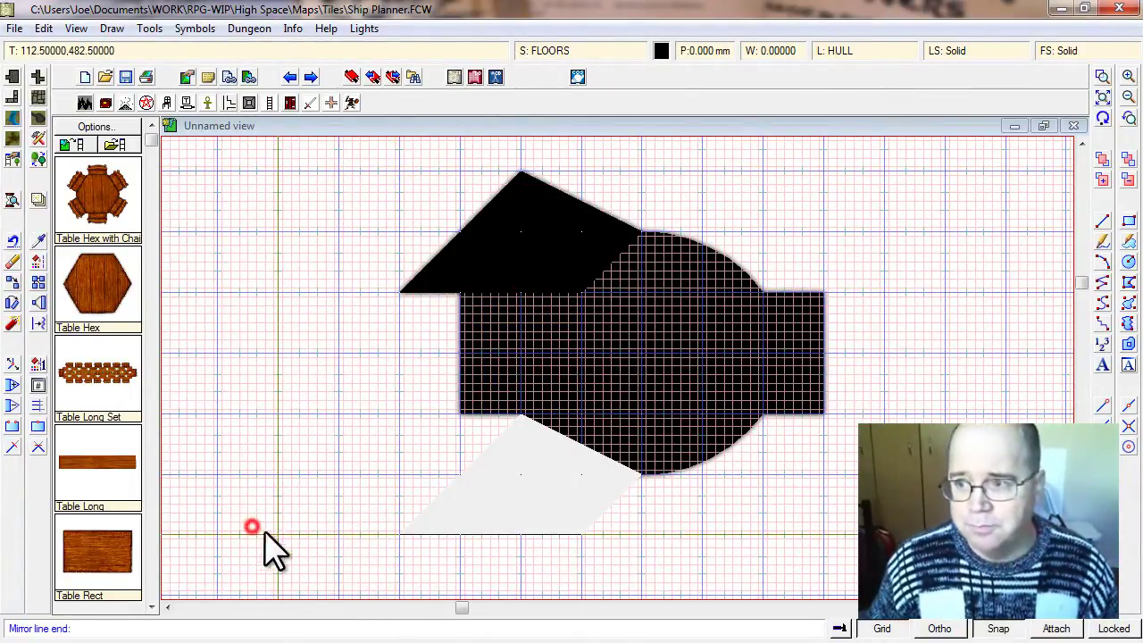
pyautogui.click(696, 553)
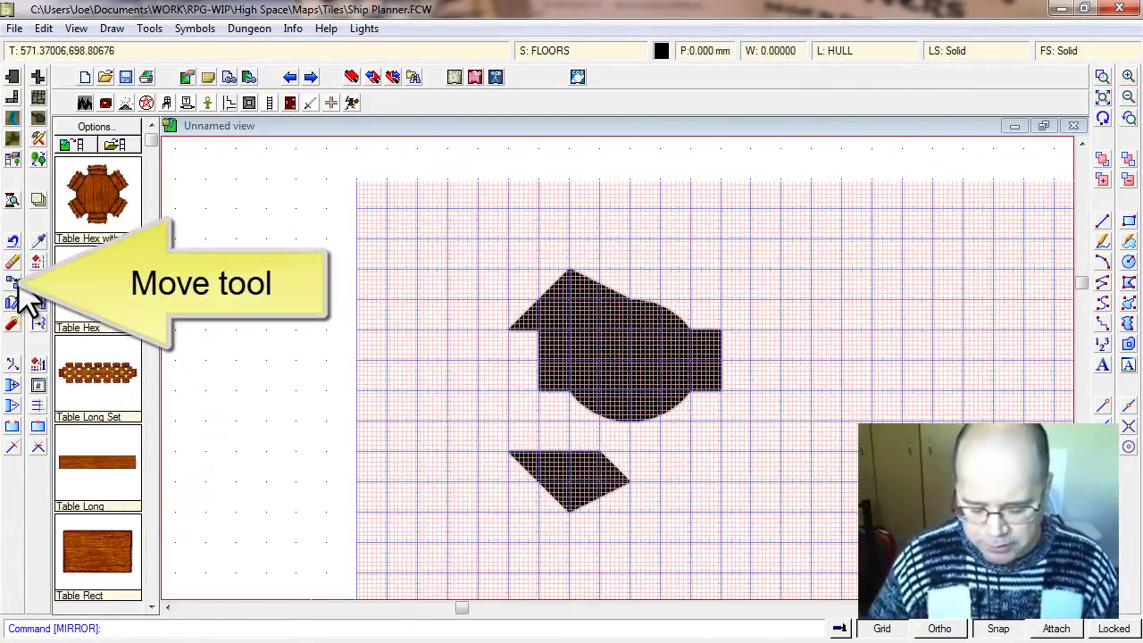
# - Move the mirrored wing up two grid squares so its flat edge lines up with the rectangle's bottom edge
pyautogui.click(12, 282)
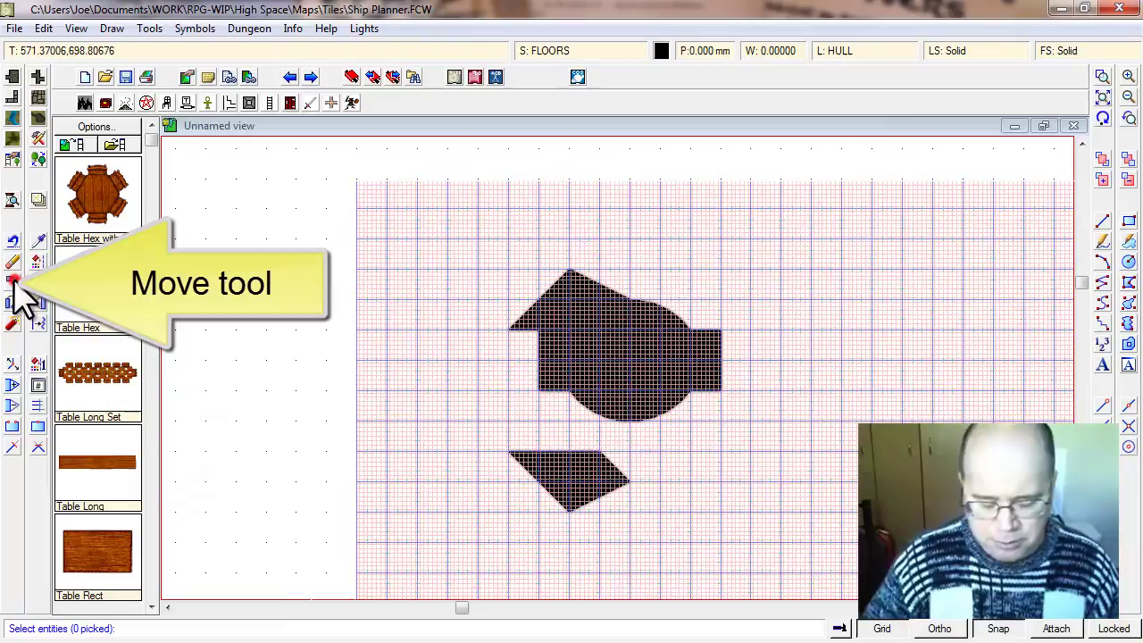
pyautogui.click(474, 382)
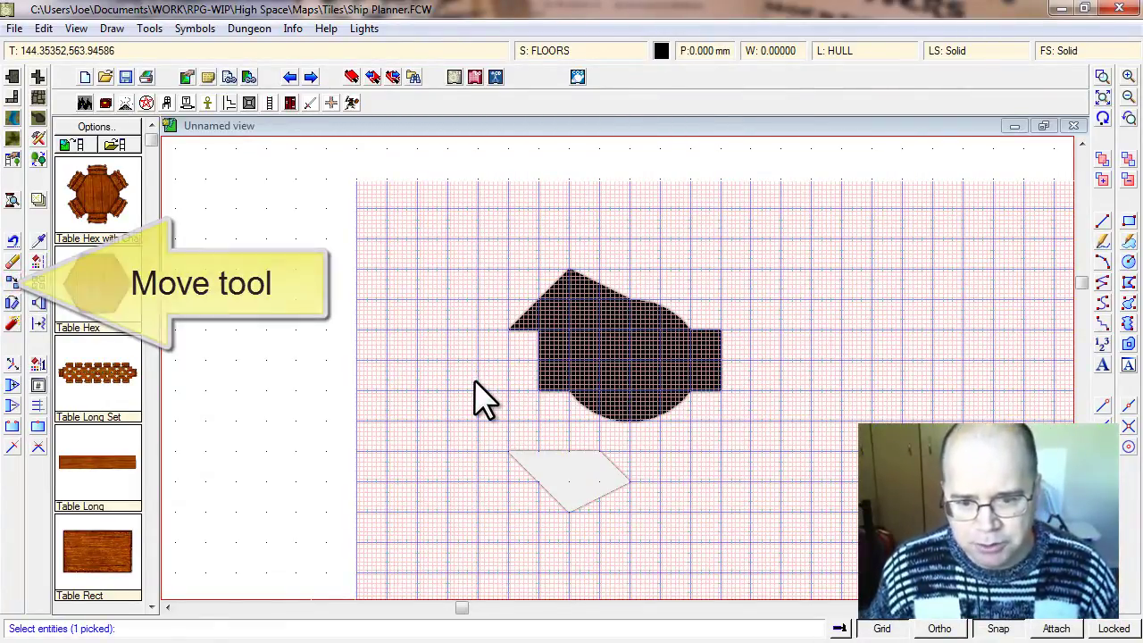
pyautogui.rightClick(563, 465)
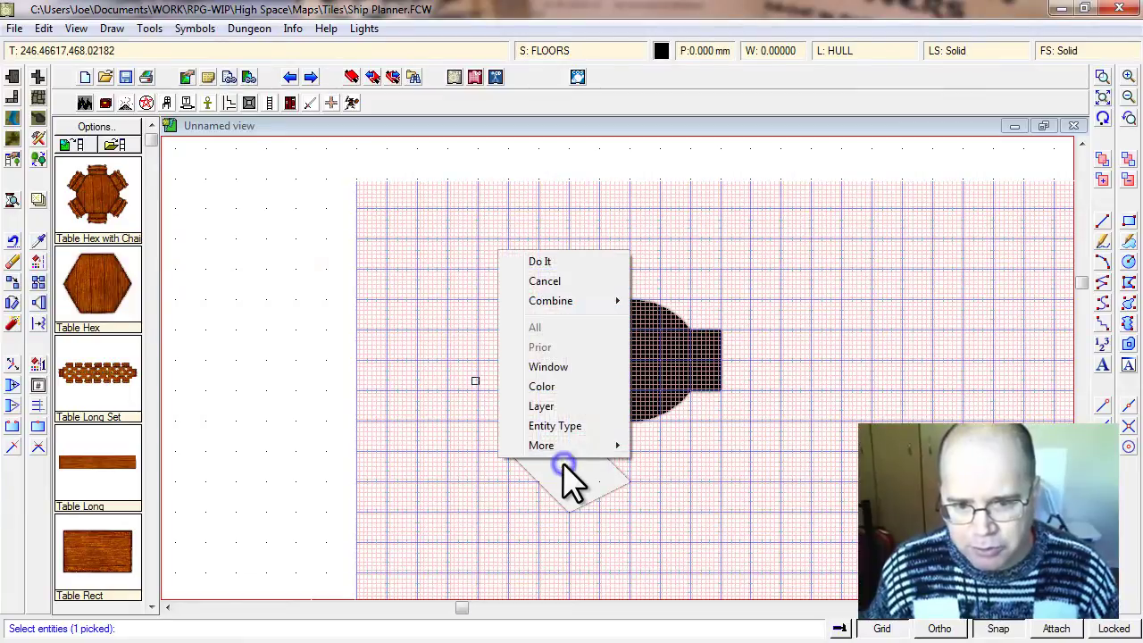
pyautogui.click(557, 260)
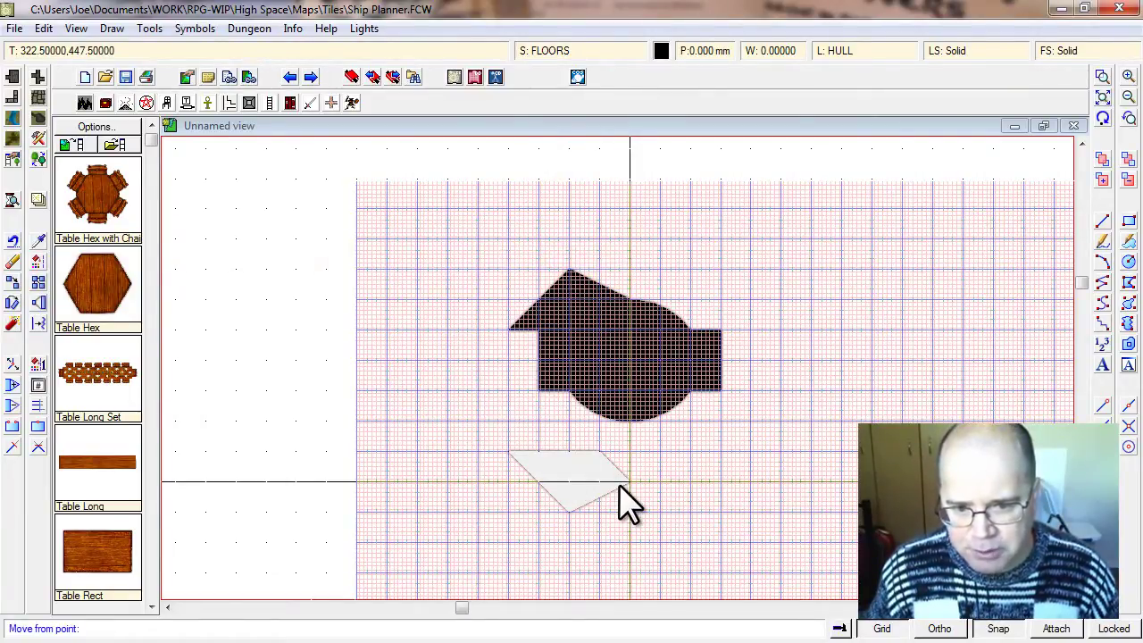
pyautogui.click(532, 442)
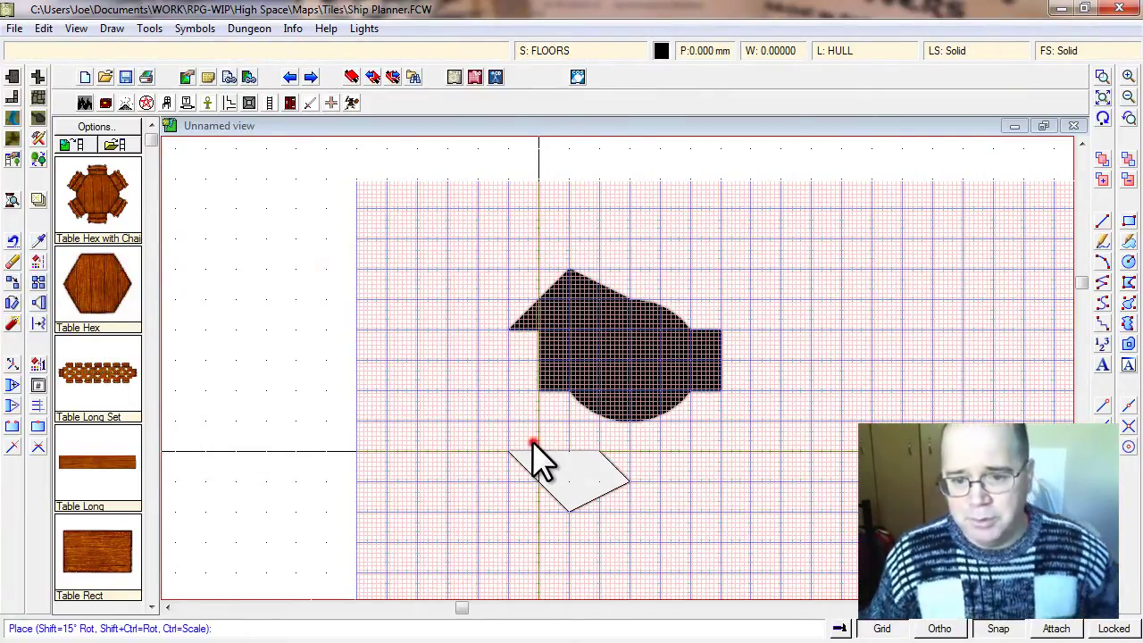
pyautogui.click(538, 384)
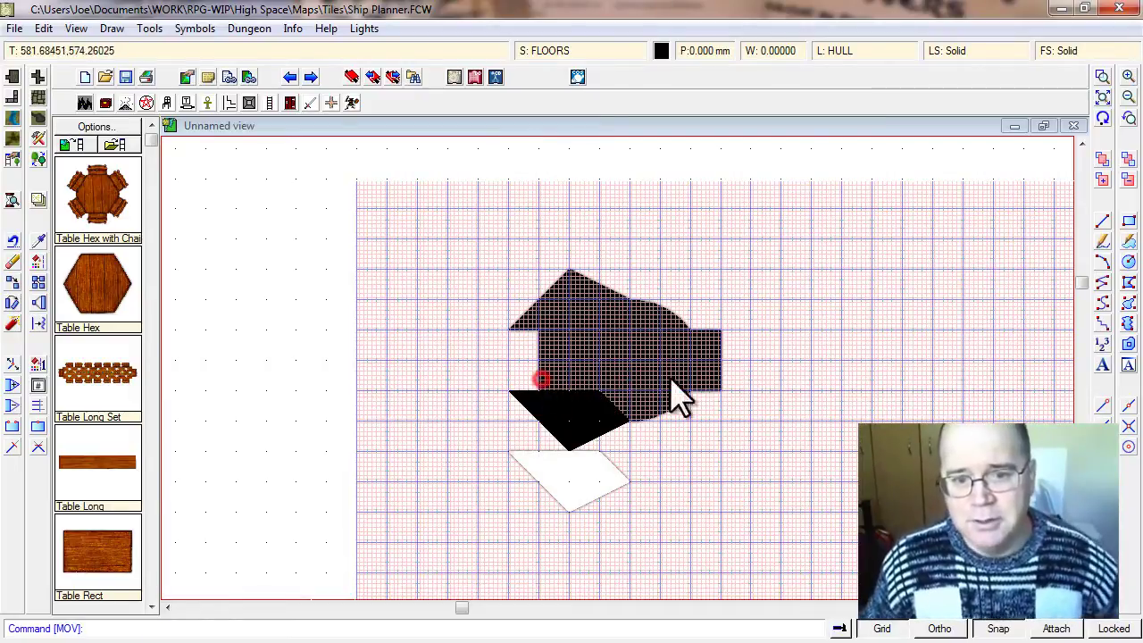
pyautogui.click(1101, 97)
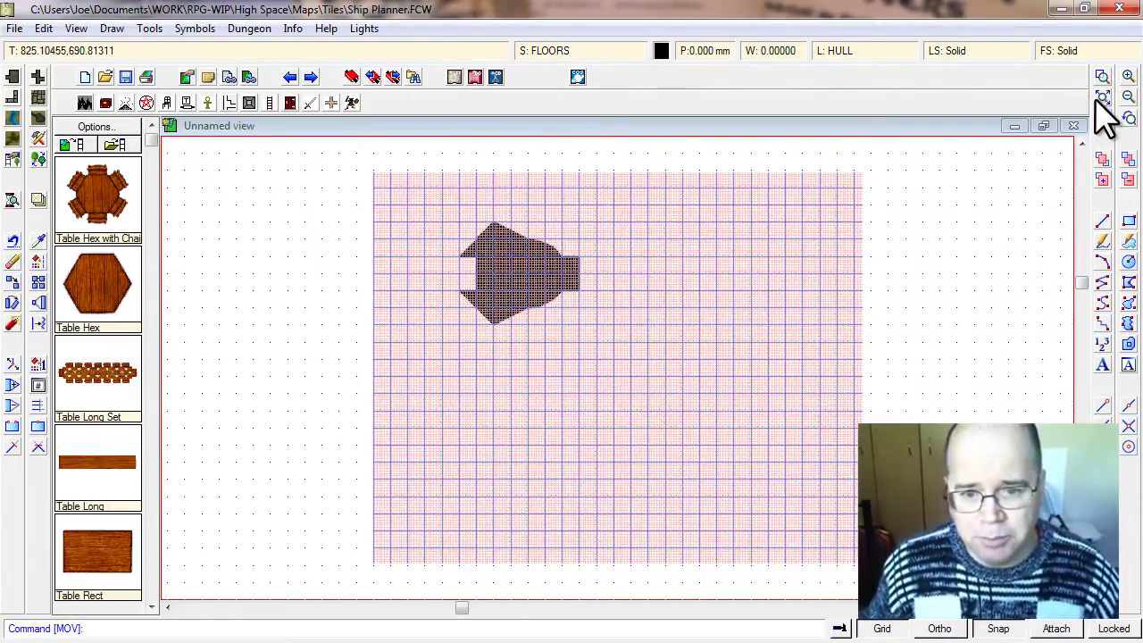
pyautogui.click(1102, 76)
pyautogui.click(444, 217)
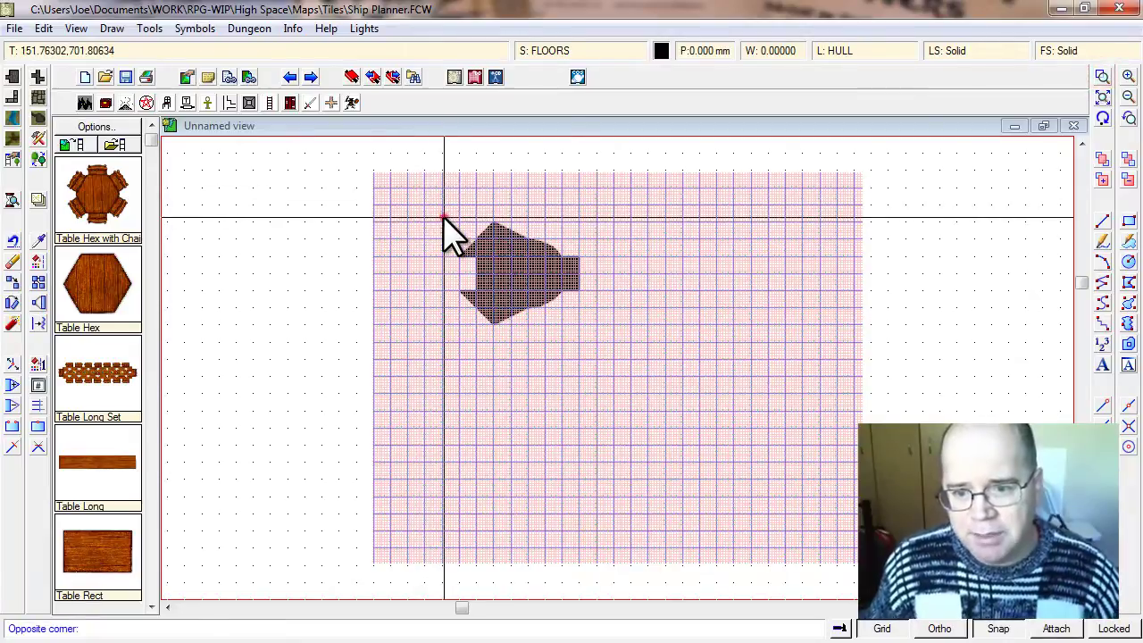
pyautogui.click(656, 336)
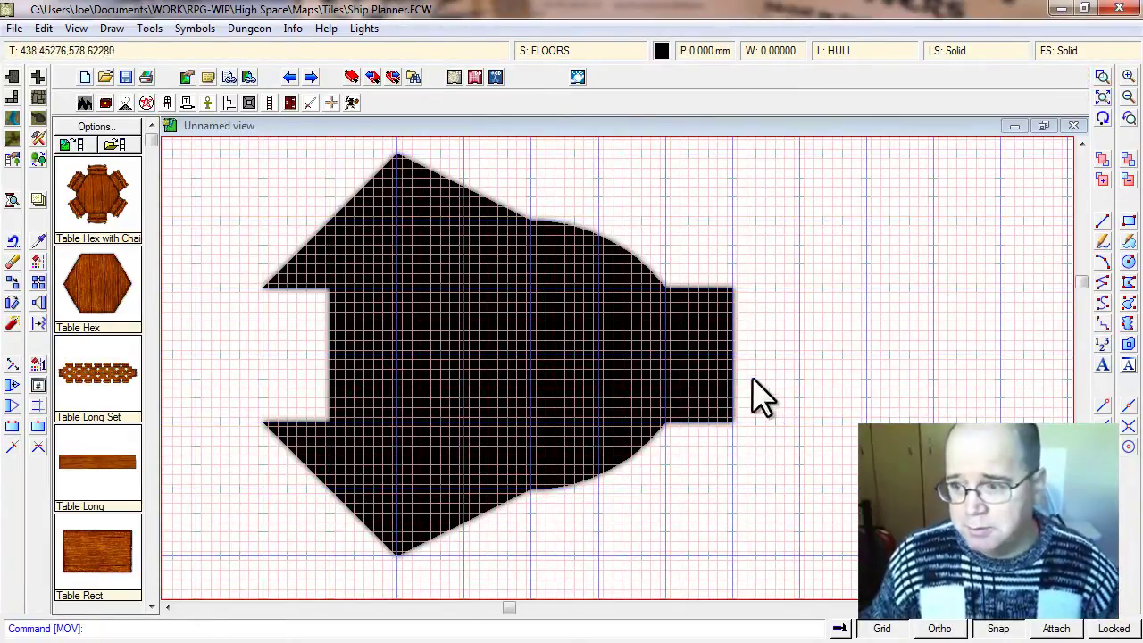
pyautogui.click(1129, 284)
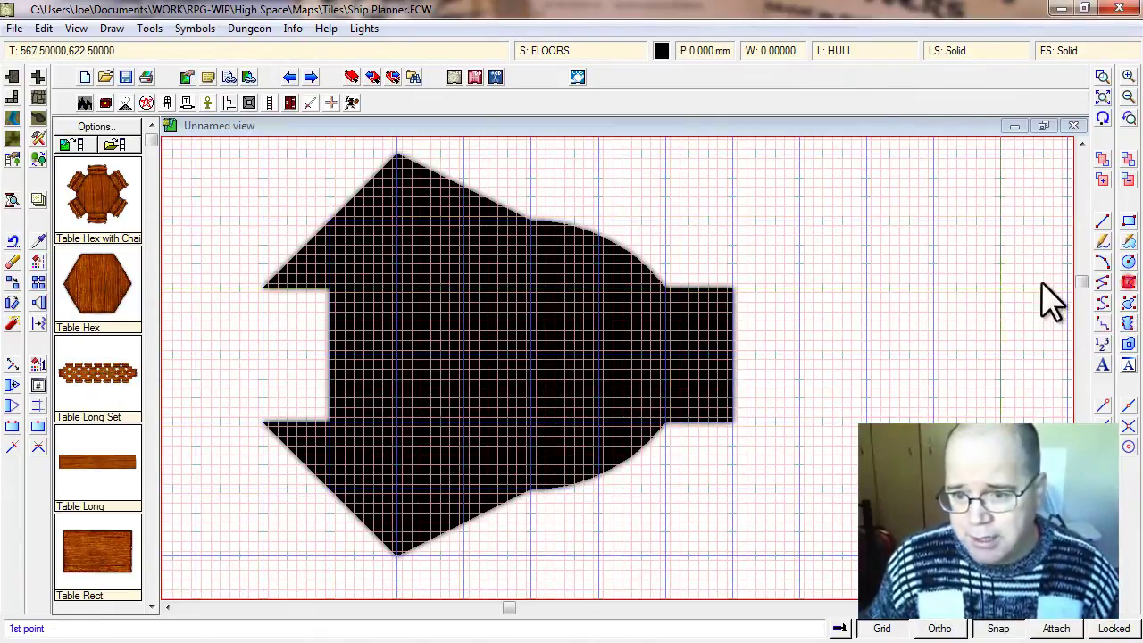
pyautogui.click(739, 295)
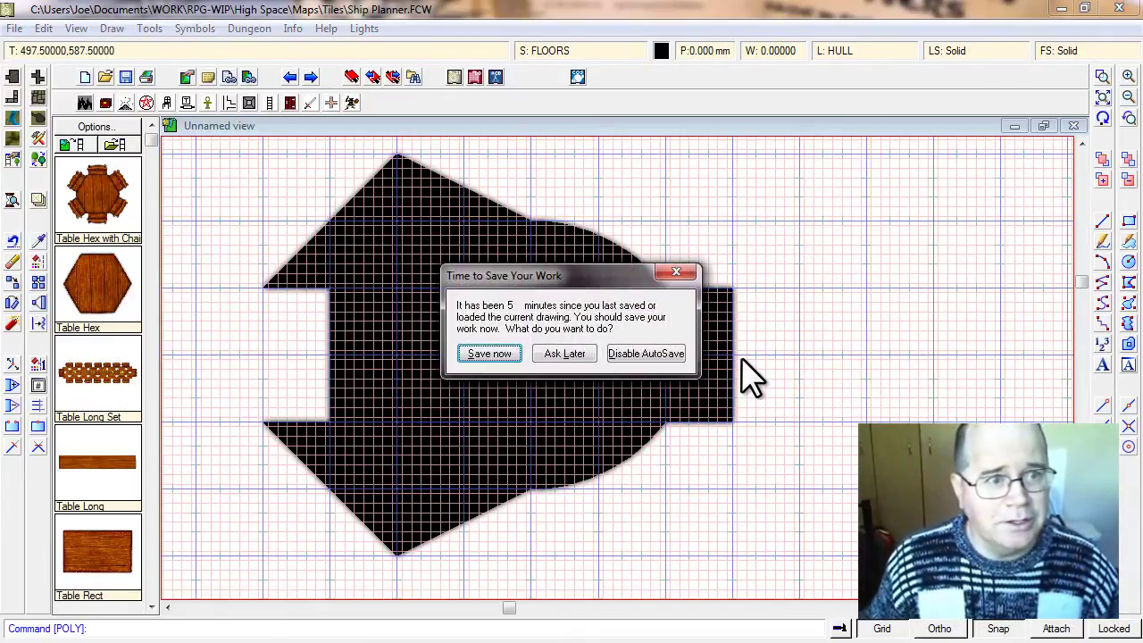
# - Save the current drawing and save it under the new file name Ship Planner - The Pig.FCW
pyautogui.press('Return')
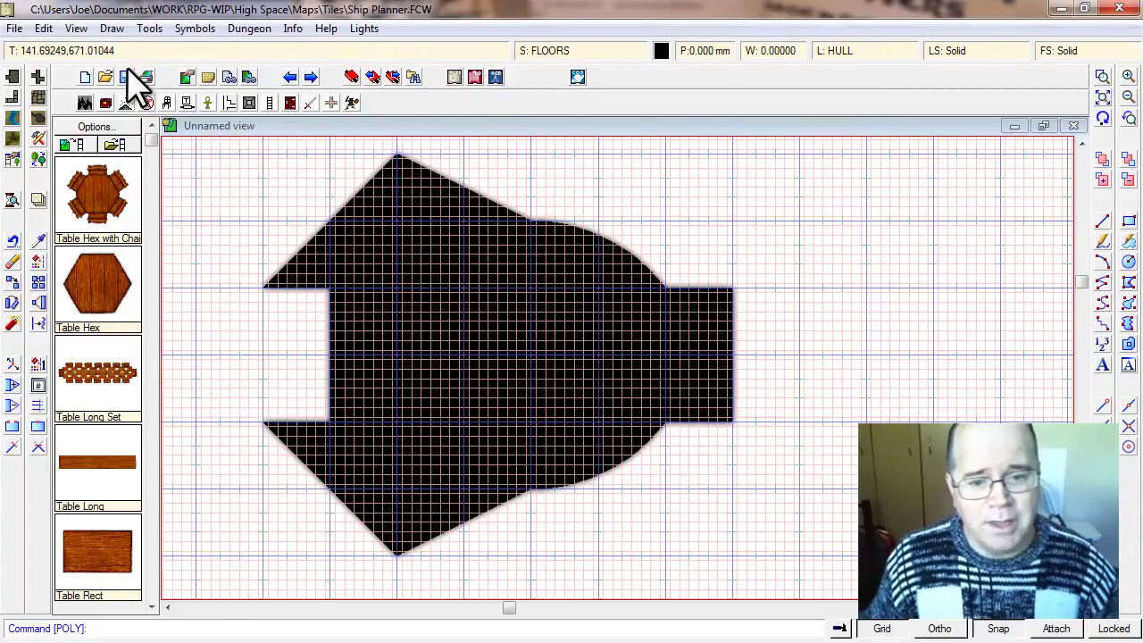
pyautogui.click(15, 28)
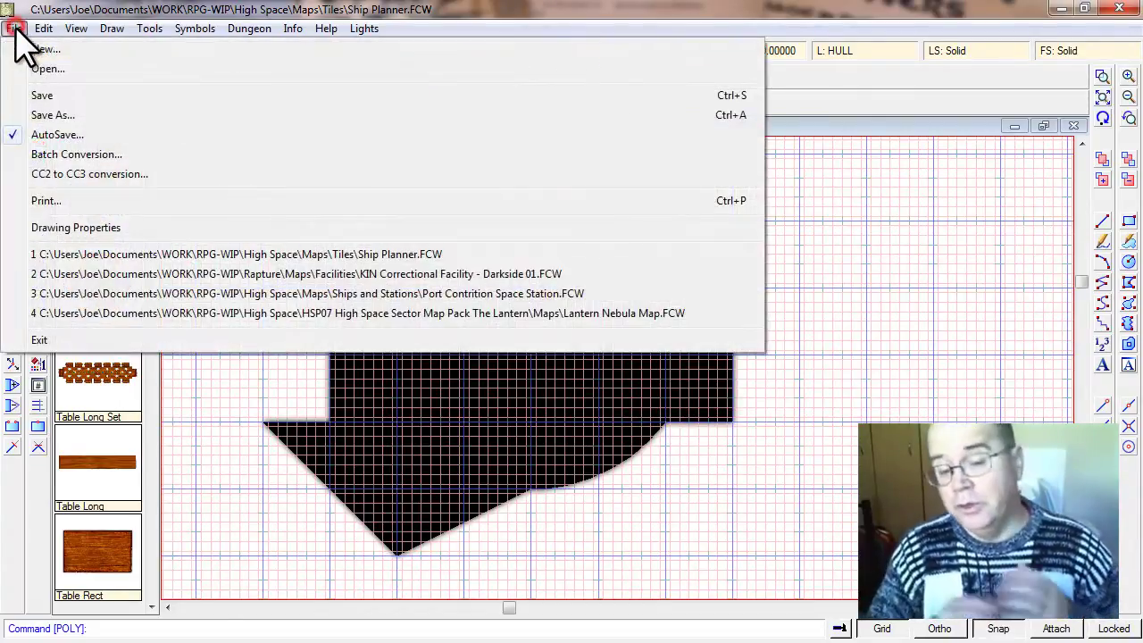
pyautogui.click(51, 114)
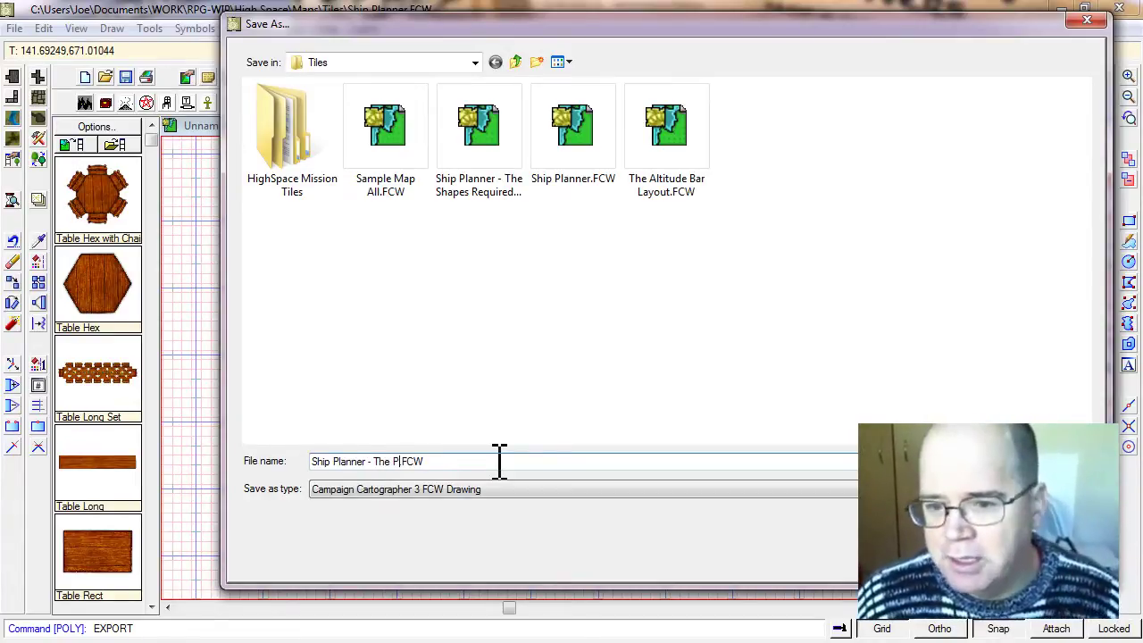
pyautogui.press('Return')
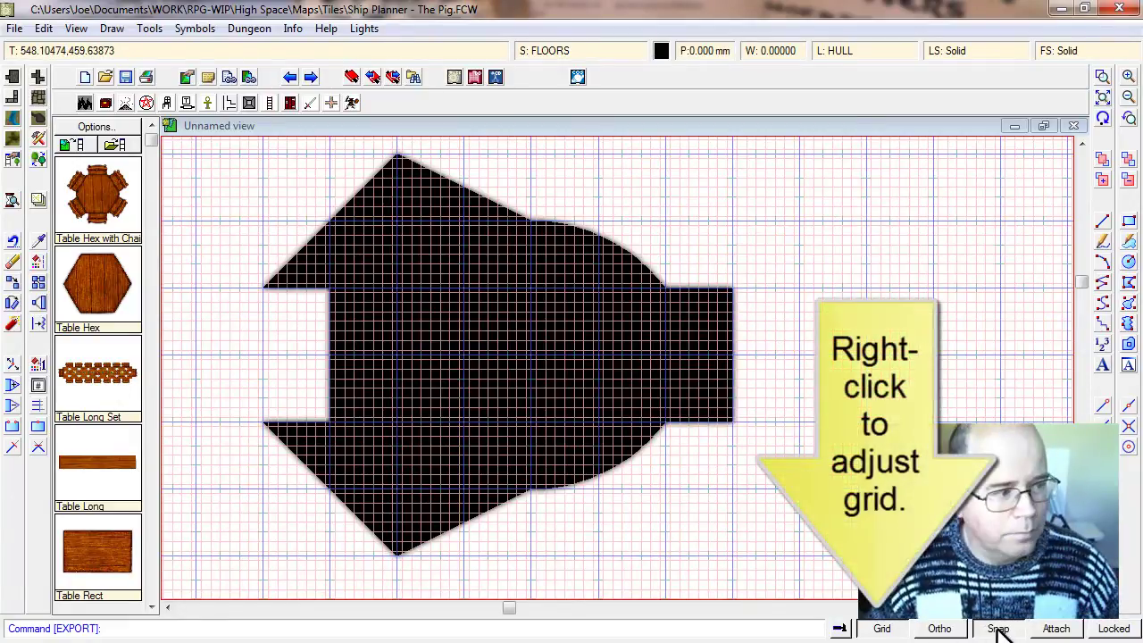
# - Switch to the 5' Grid, 2 Snap grid system, opening its spacing and snap division settings and accepting them
pyautogui.rightClick(884, 629)
pyautogui.click(520, 311)
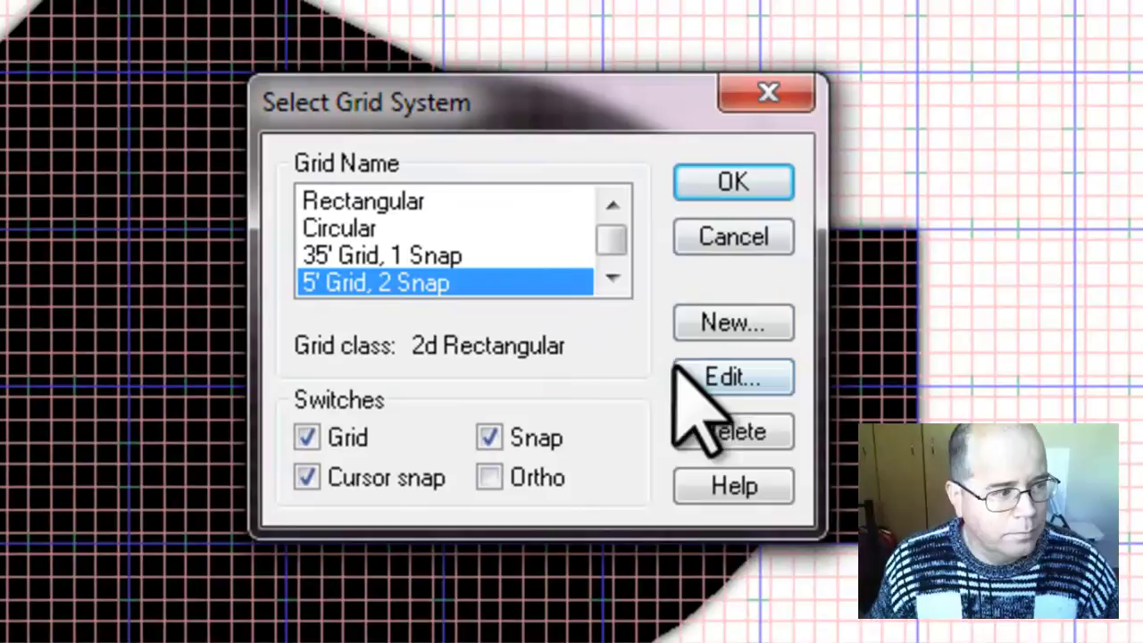
pyautogui.click(706, 378)
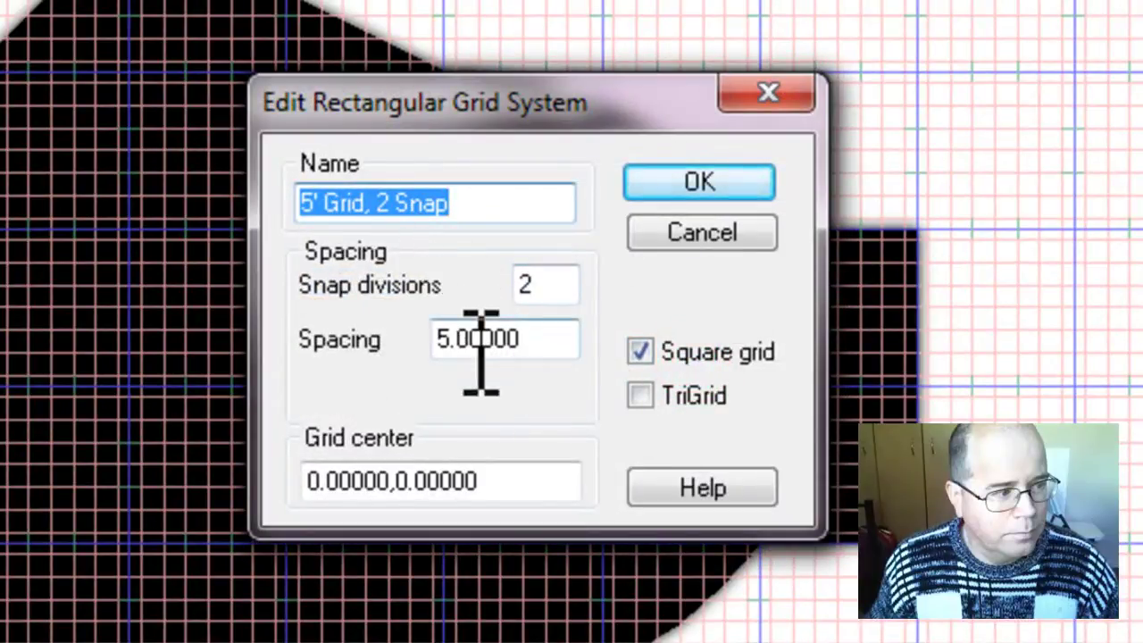
pyautogui.moveTo(536, 341); pyautogui.dragTo(435, 341)
pyautogui.doubleClick(528, 286)
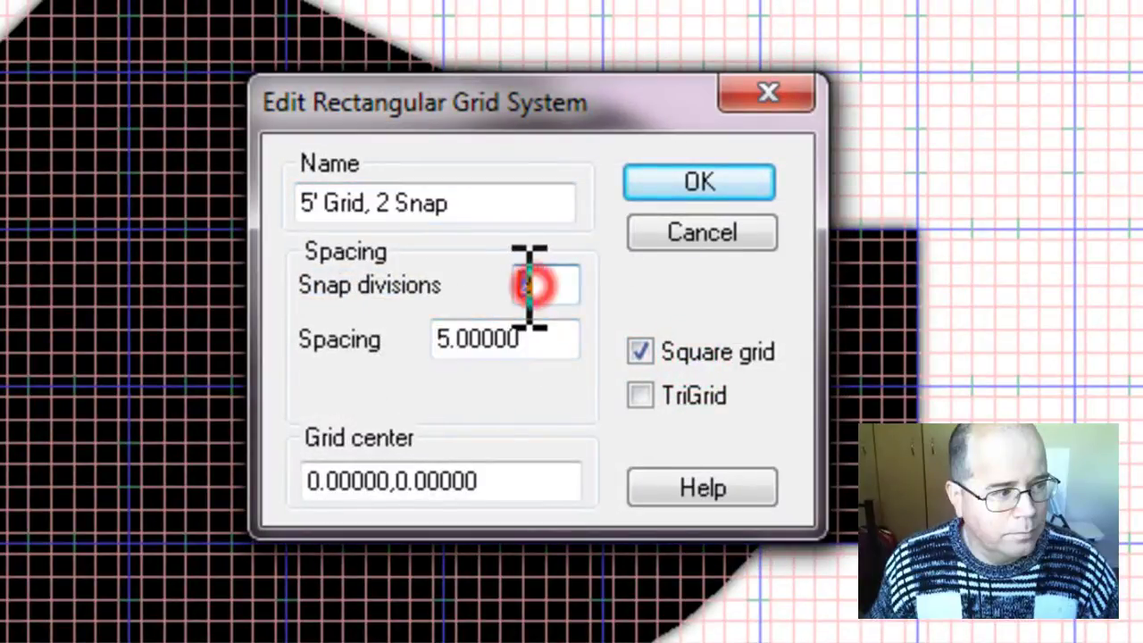
pyautogui.click(671, 184)
pyautogui.click(693, 183)
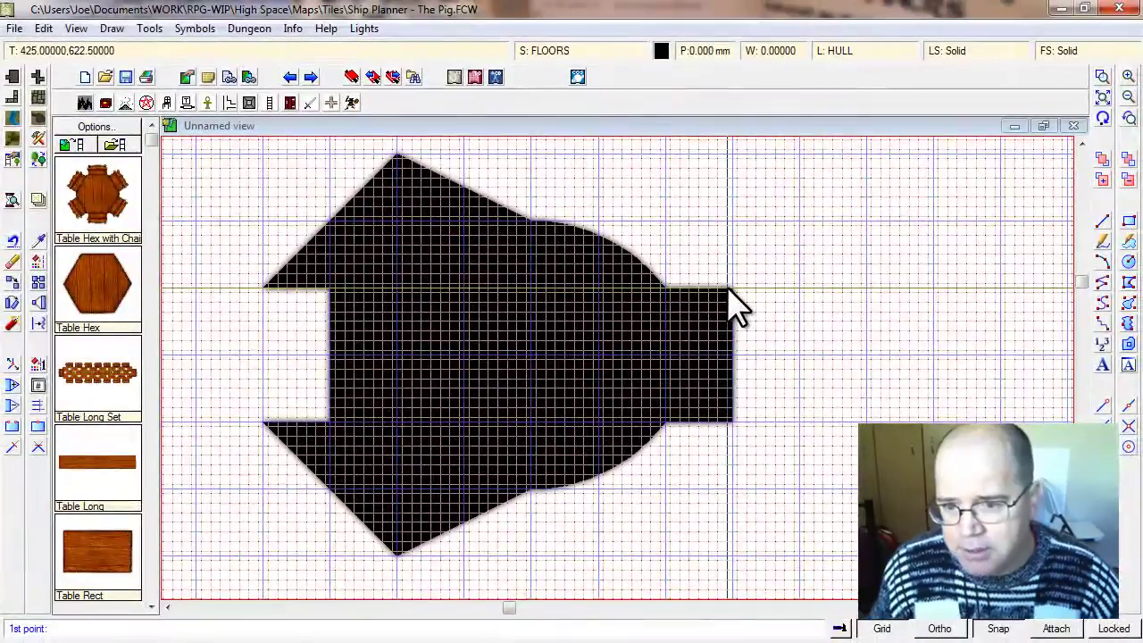
pyautogui.click(730, 288)
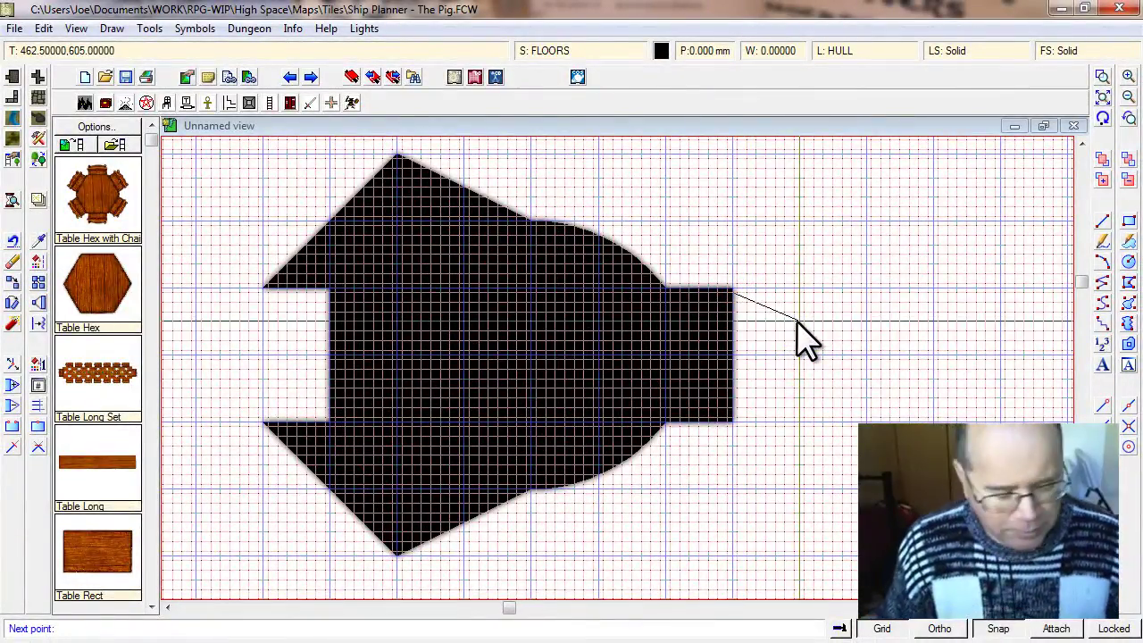
pyautogui.click(785, 320)
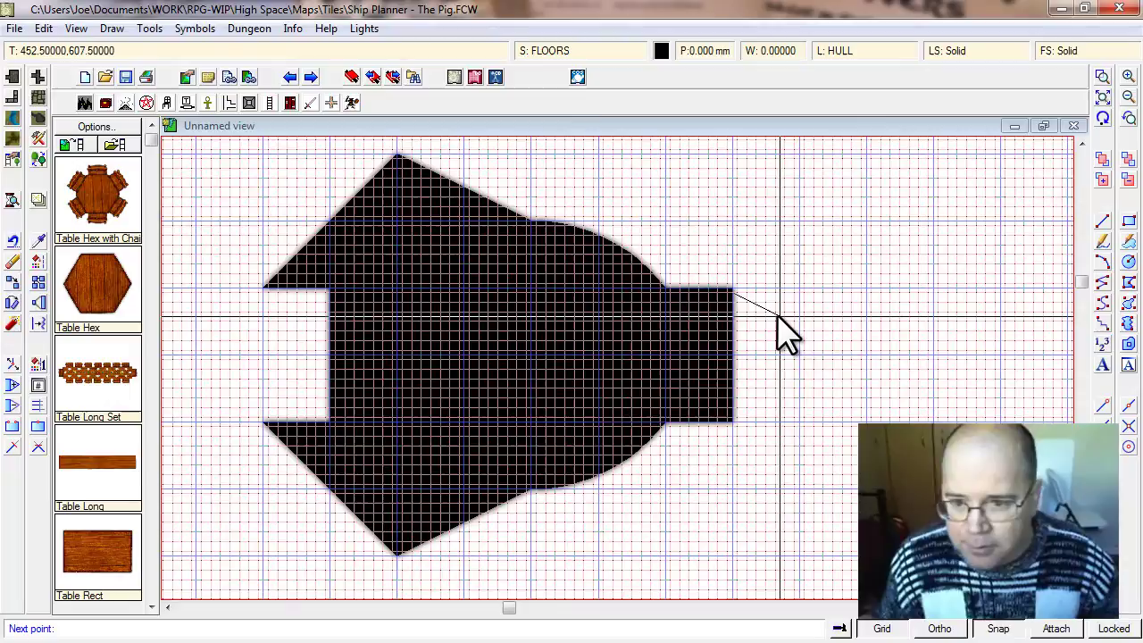
pyautogui.rightClick(792, 389)
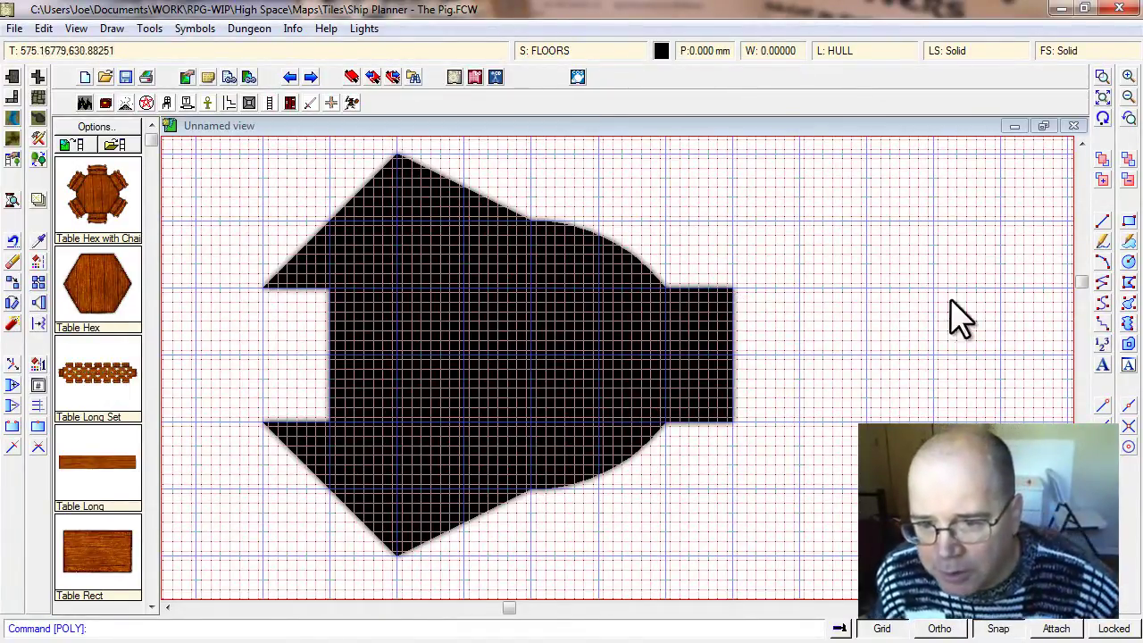
# - Draw a small filled four-sided prong projecting from the upper half of the hull's nose, tapering toward its tip
pyautogui.click(1128, 284)
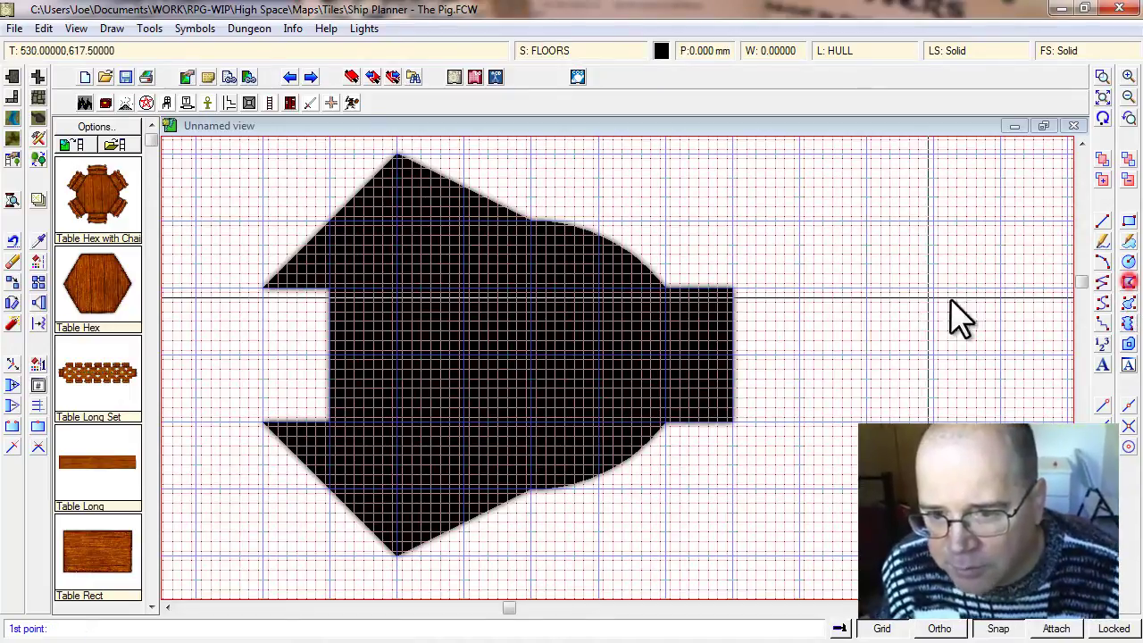
pyautogui.click(731, 313)
pyautogui.click(731, 333)
pyautogui.rightClick(732, 336)
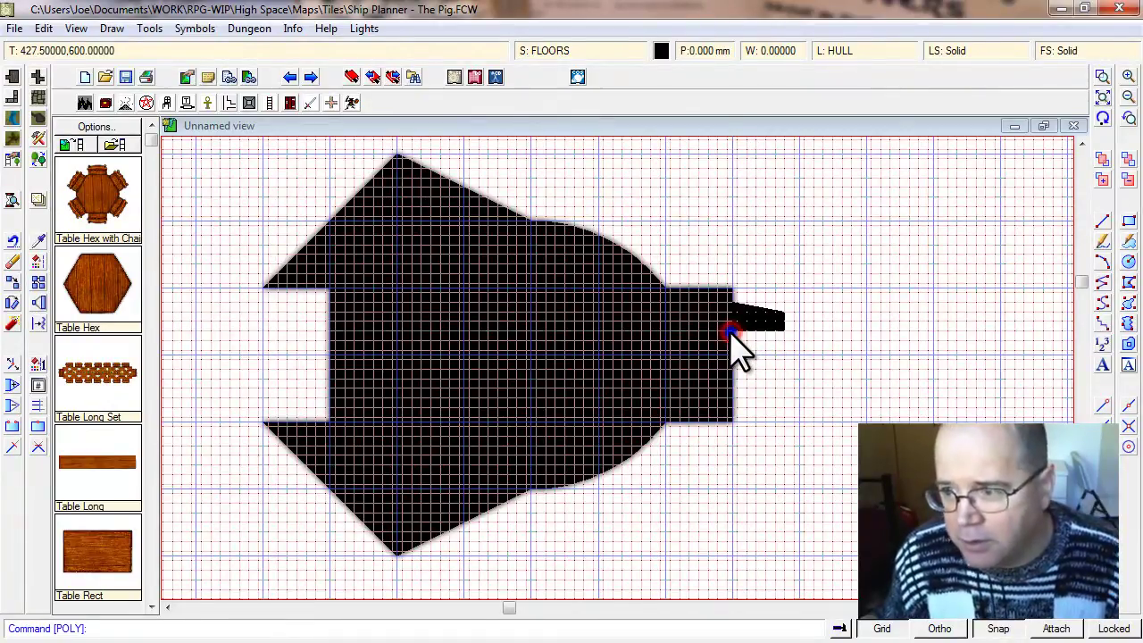
pyautogui.rightClick(736, 373)
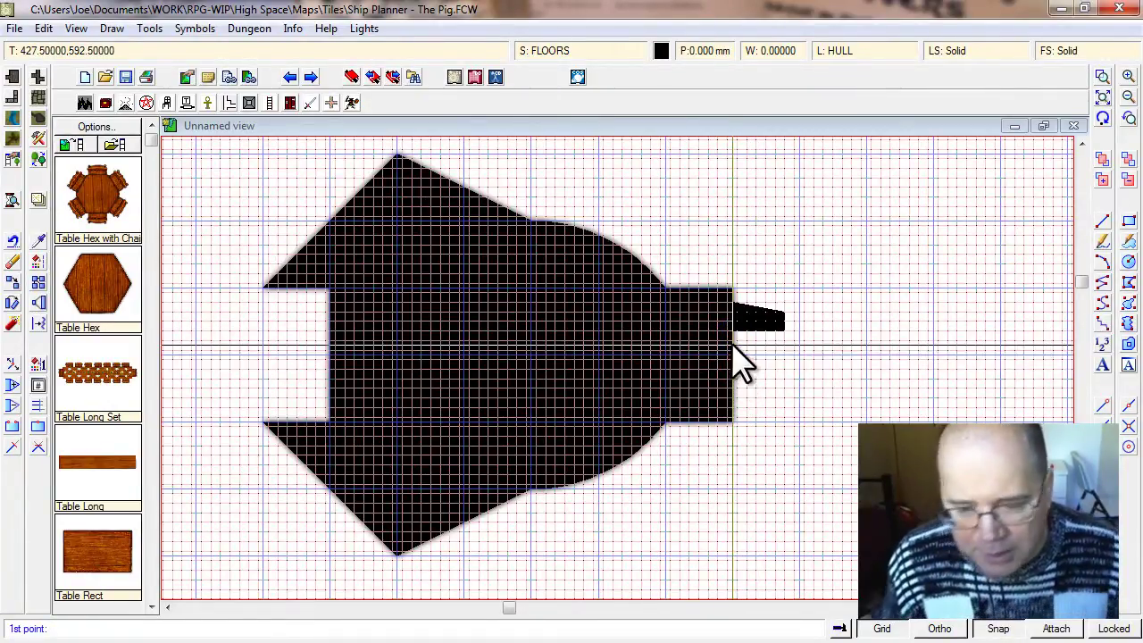
pyautogui.rightClick(727, 403)
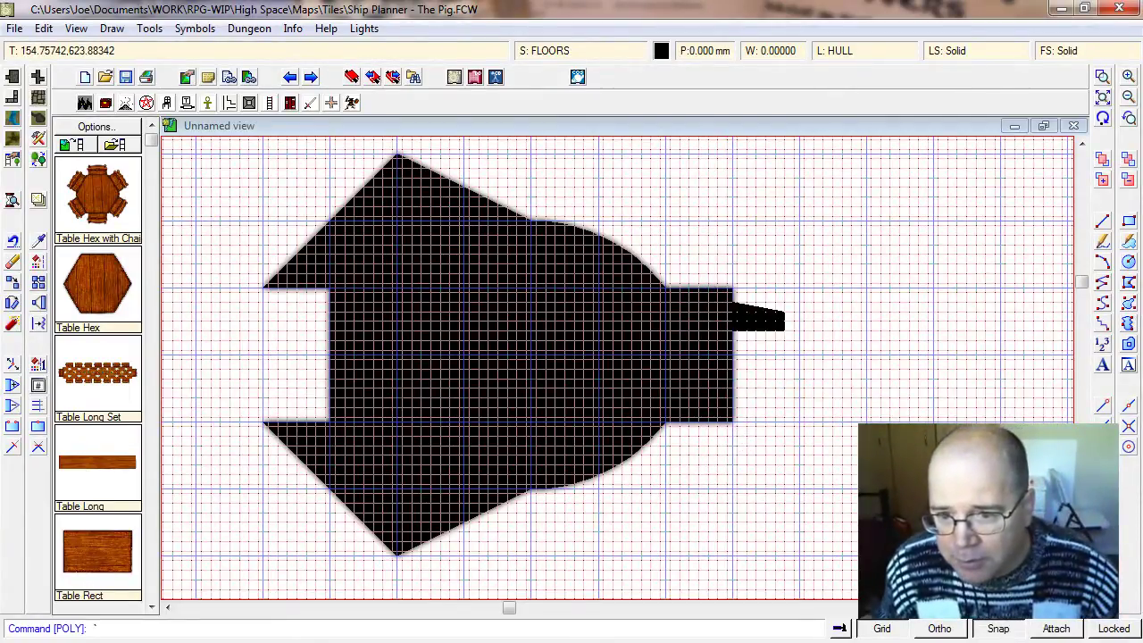
# - Copy the nose prong and place the copy below the original, beside the lower half of the nose
pyautogui.click(39, 281)
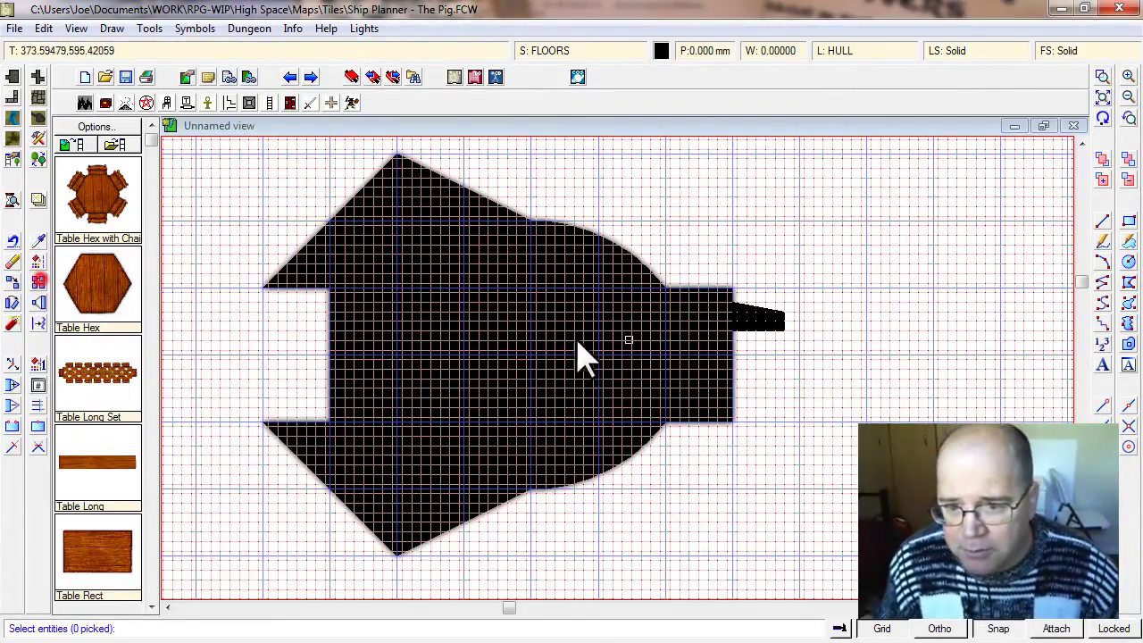
pyautogui.rightClick(762, 309)
pyautogui.click(758, 310)
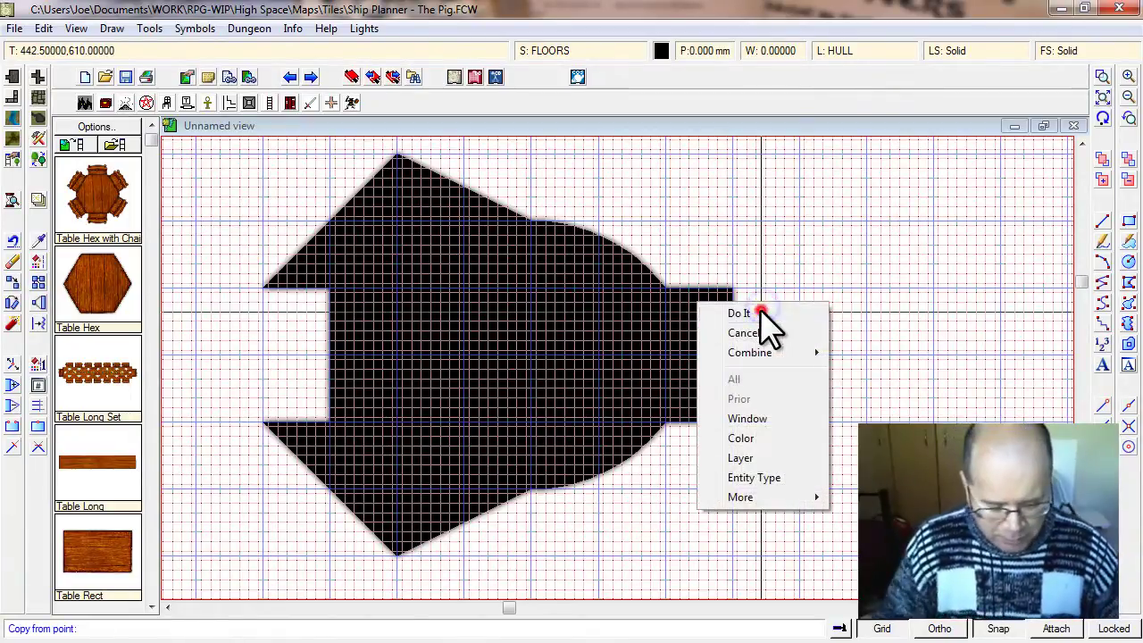
pyautogui.click(760, 316)
pyautogui.click(763, 371)
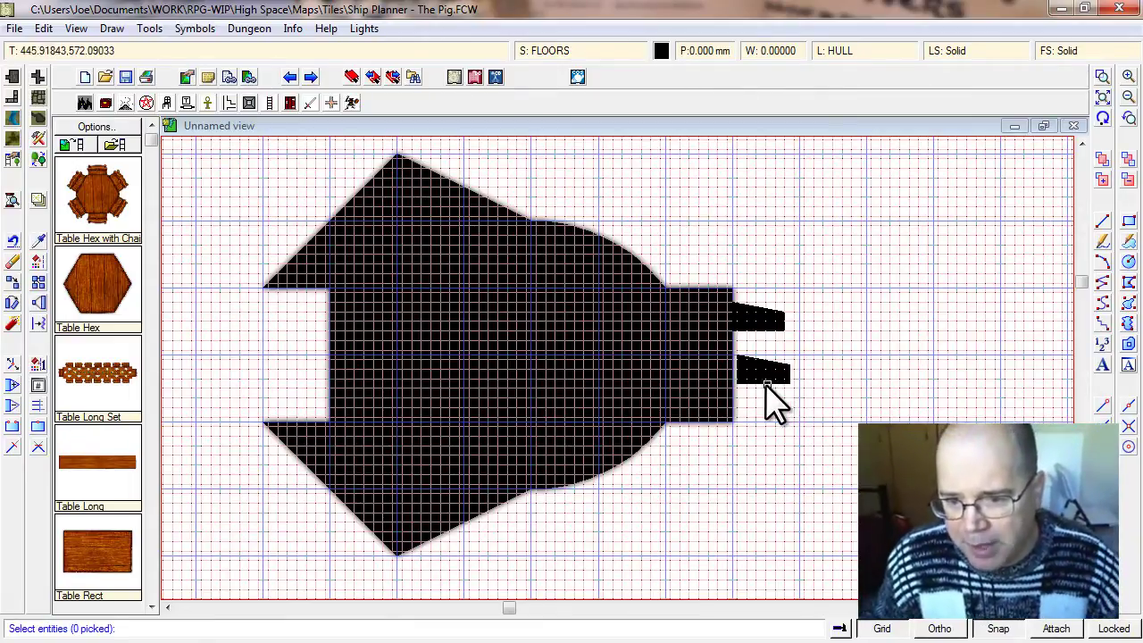
# - Mirror the copied prong across a horizontal line along its bottom edge
pyautogui.rightClick(763, 382)
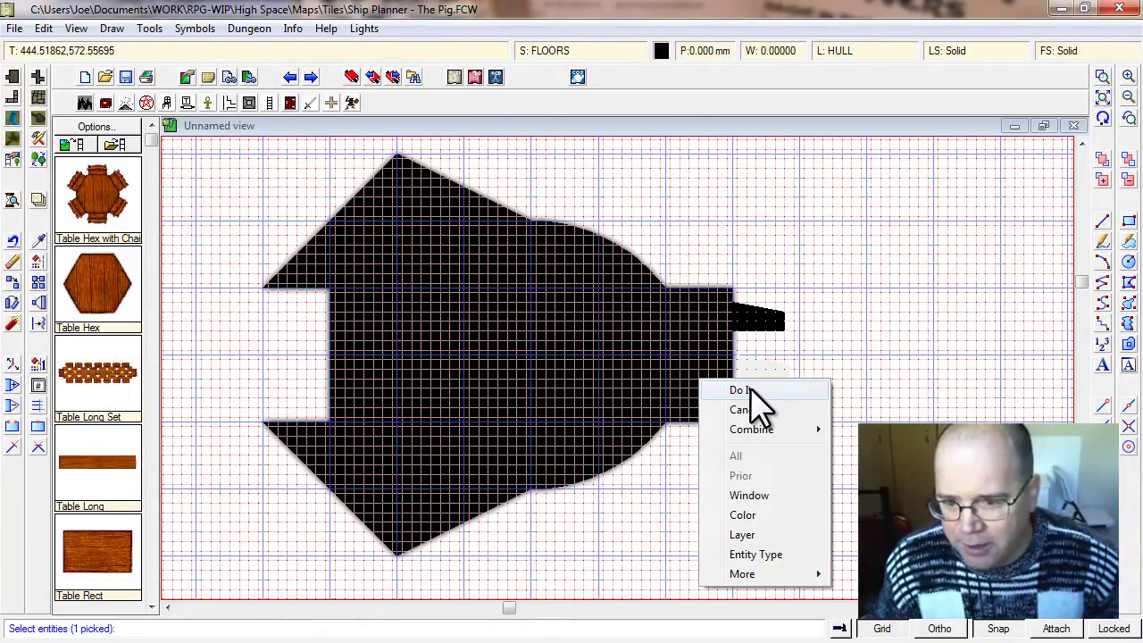
pyautogui.click(748, 391)
pyautogui.click(698, 386)
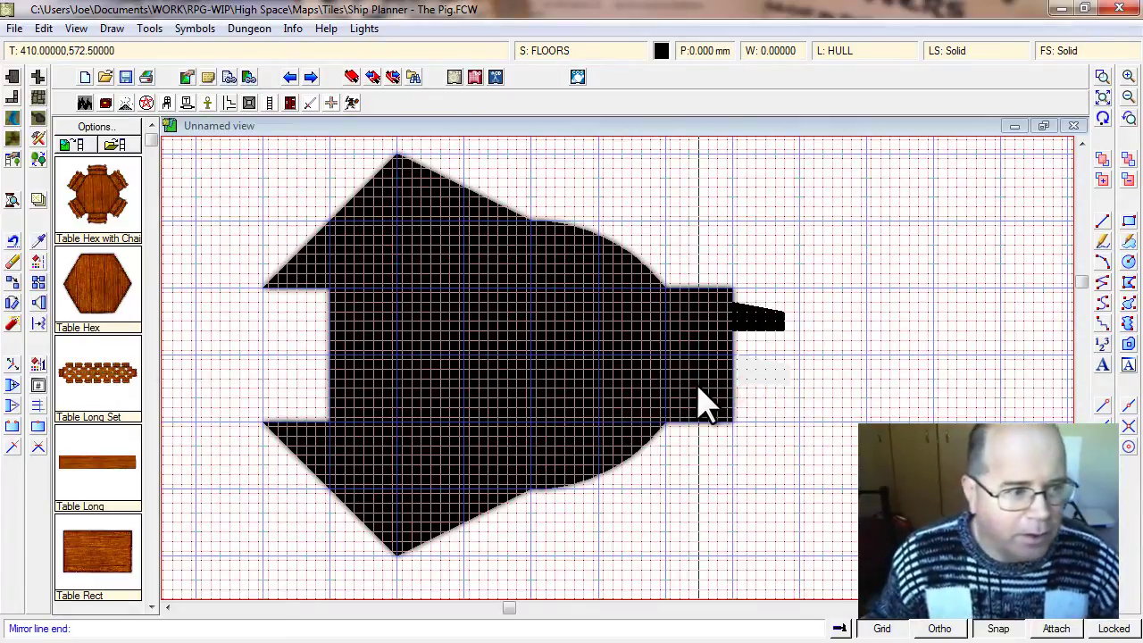
pyautogui.click(797, 386)
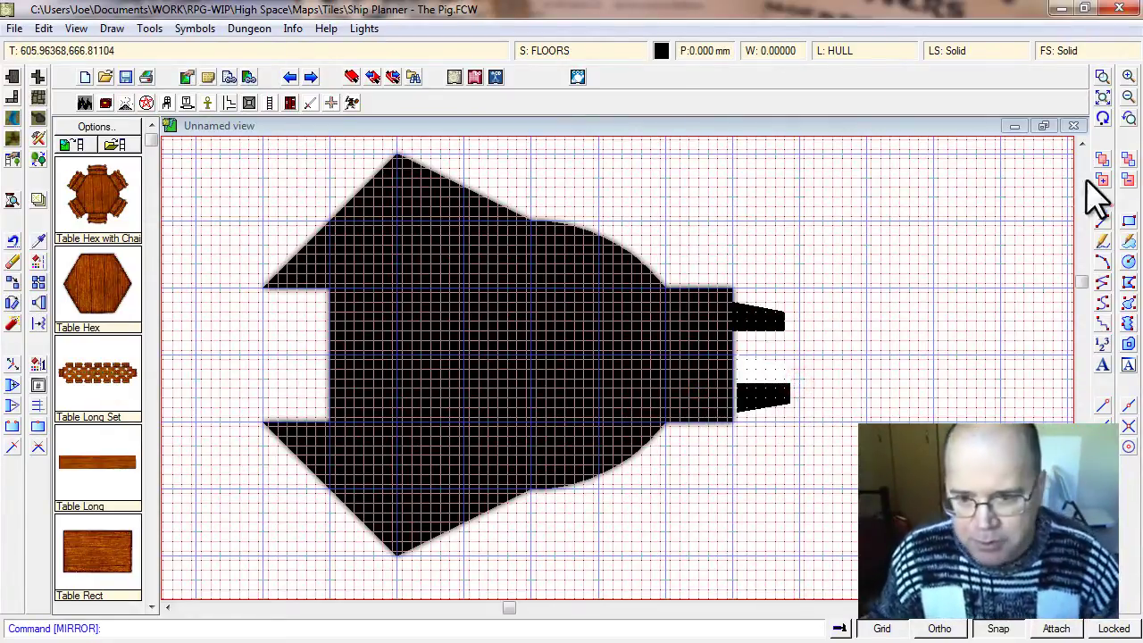
# - Move the mirrored prong slightly up and toward the hull so it meets the nose and aligns with the upper prong
pyautogui.click(10, 284)
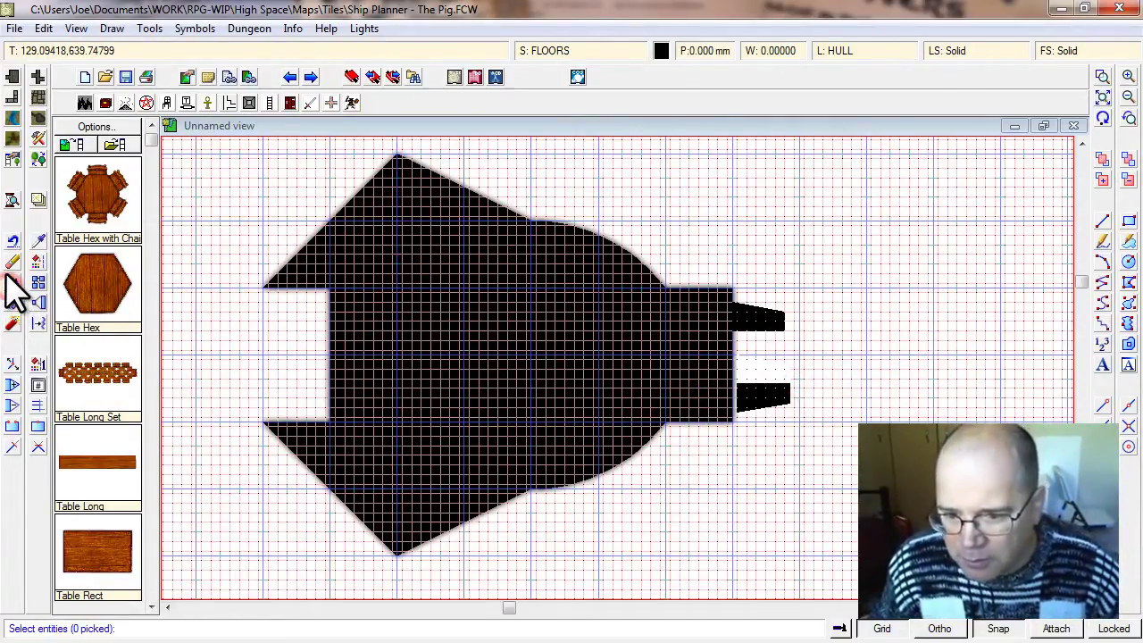
pyautogui.rightClick(774, 407)
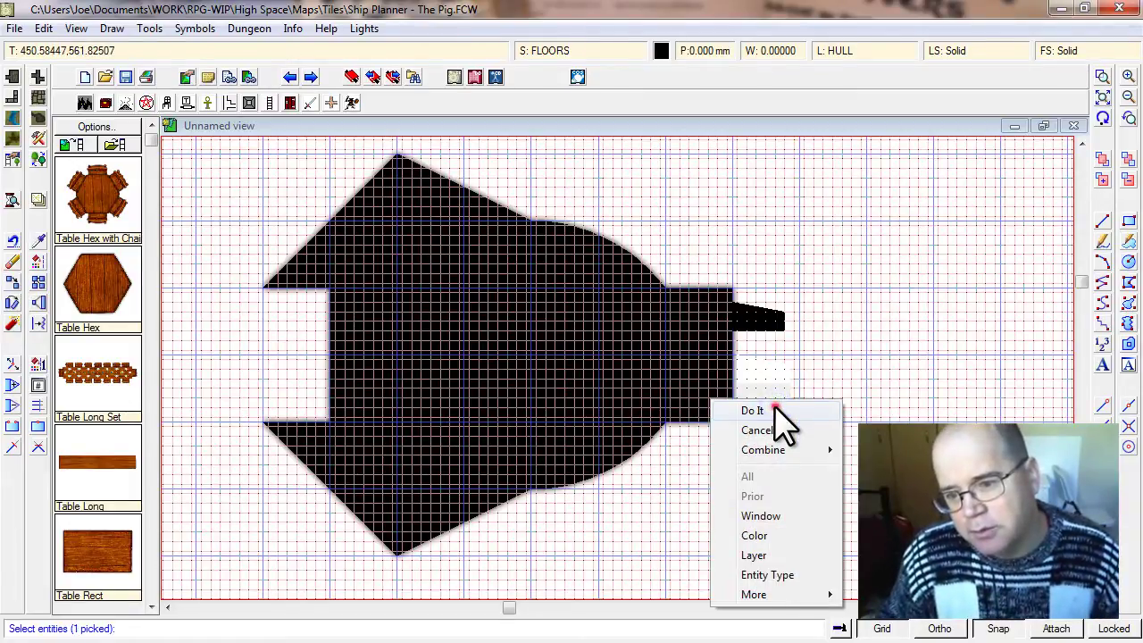
pyautogui.click(774, 410)
pyautogui.click(773, 402)
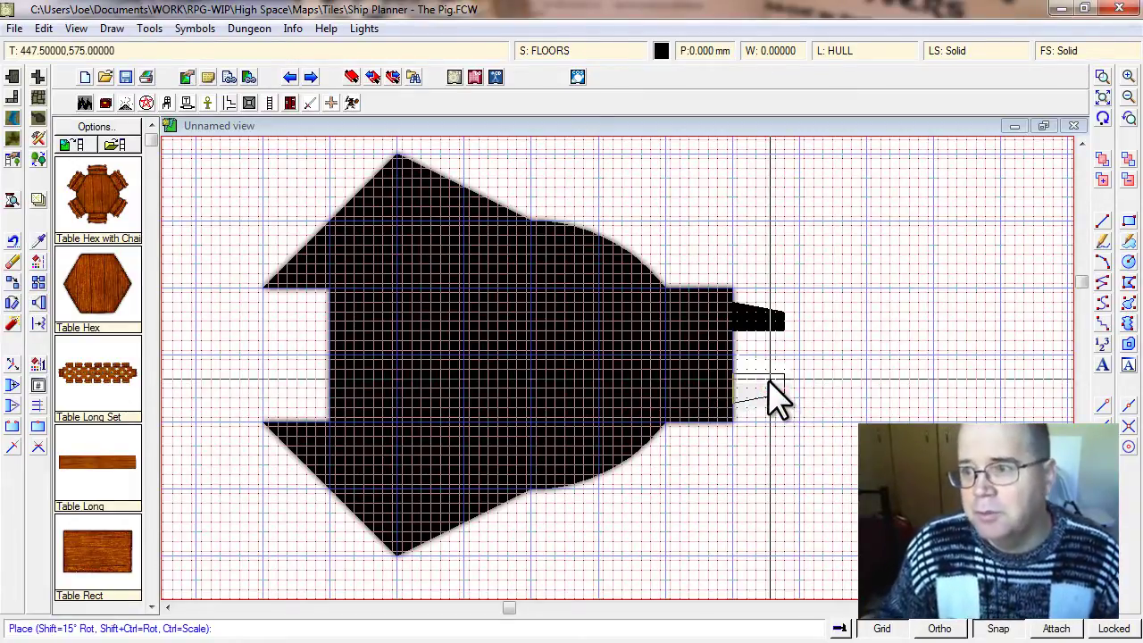
pyautogui.click(772, 393)
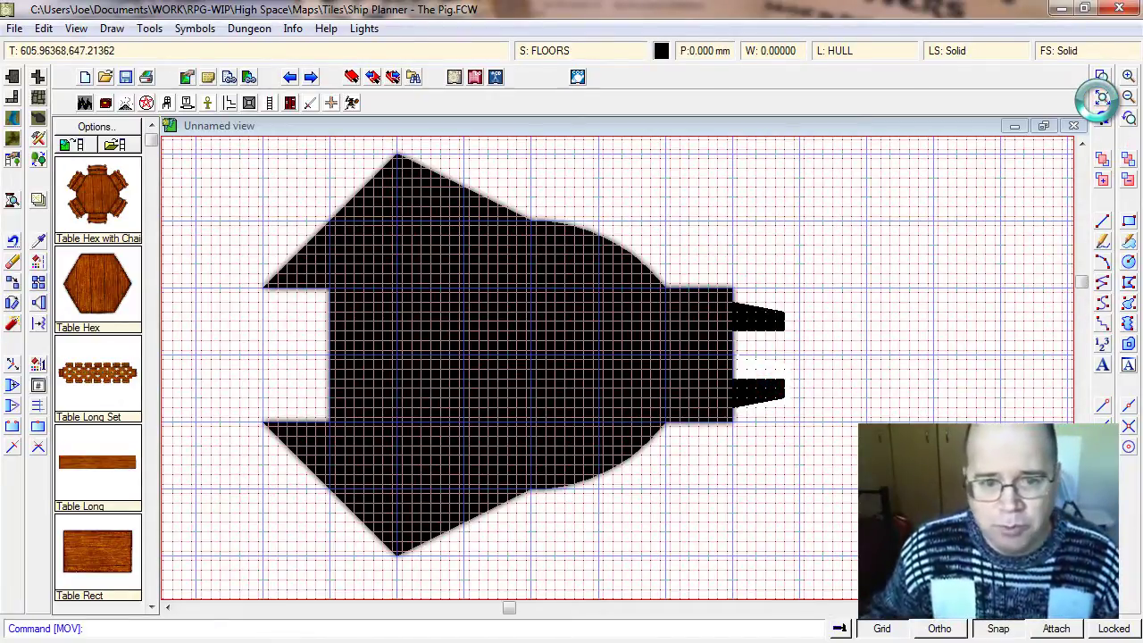
# - Set the current drawing colour to light grey
pyautogui.click(1102, 98)
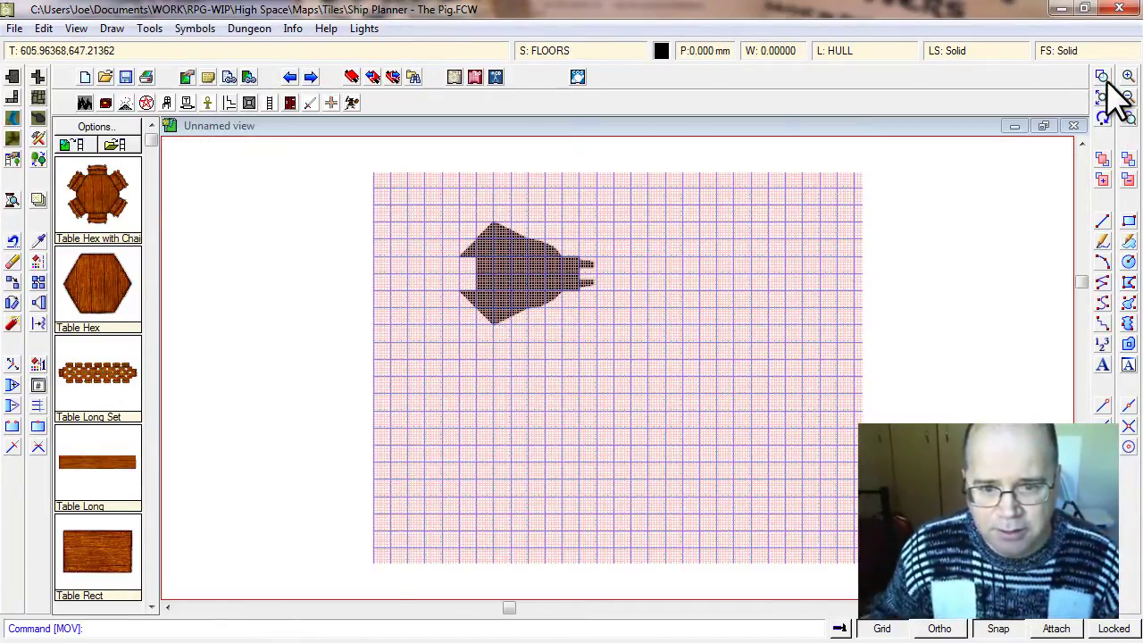
pyautogui.click(1102, 76)
pyautogui.click(449, 215)
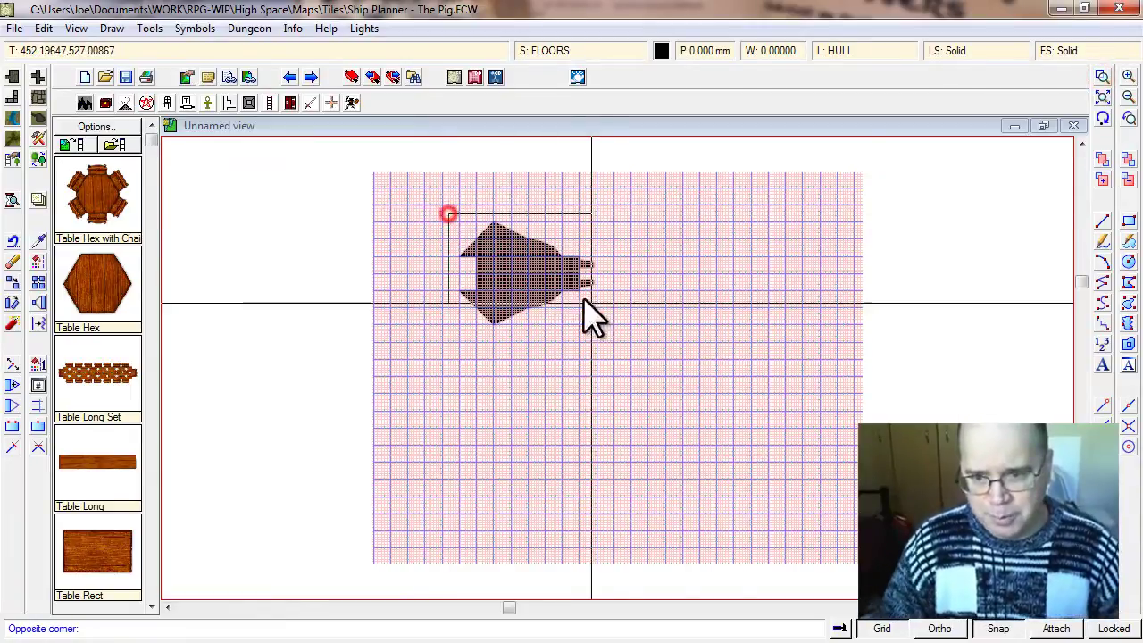
pyautogui.click(620, 335)
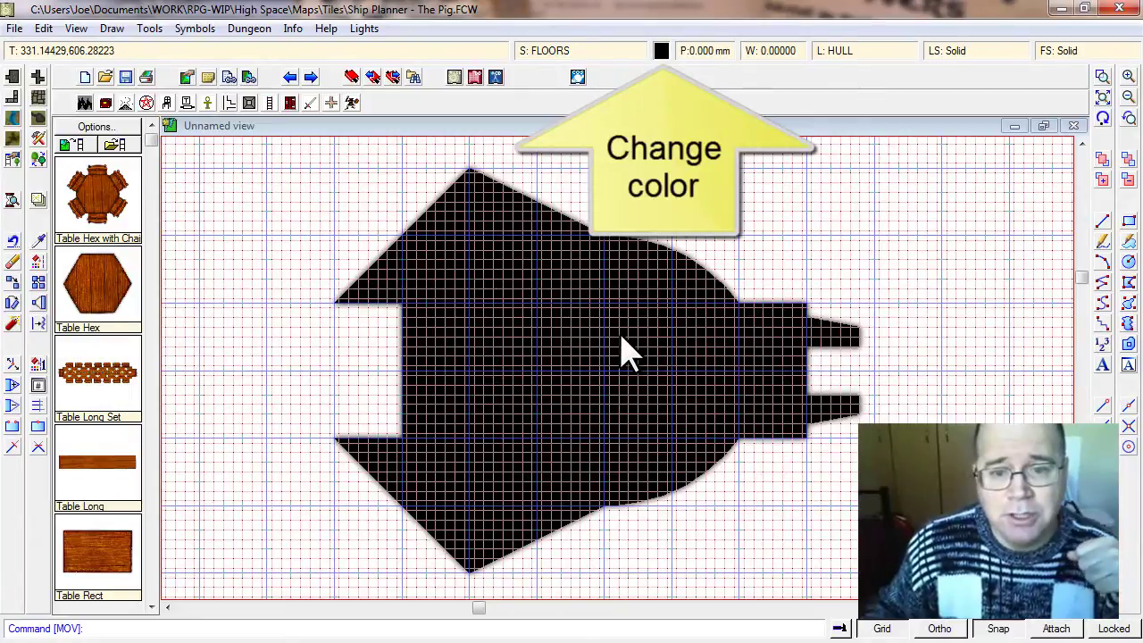
pyautogui.click(664, 51)
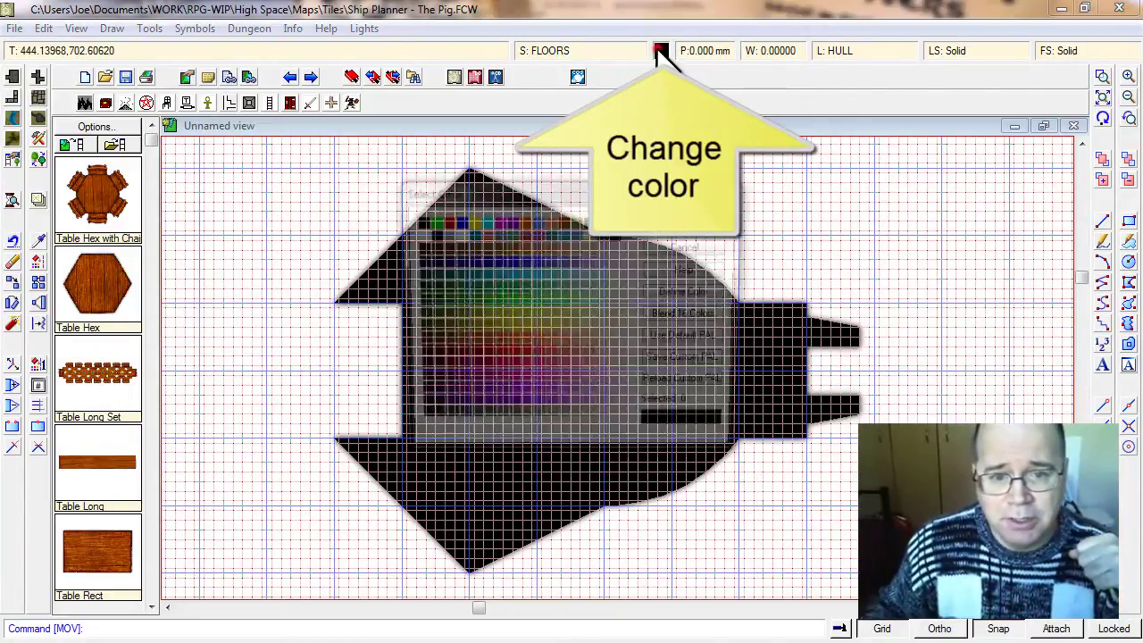
pyautogui.click(618, 223)
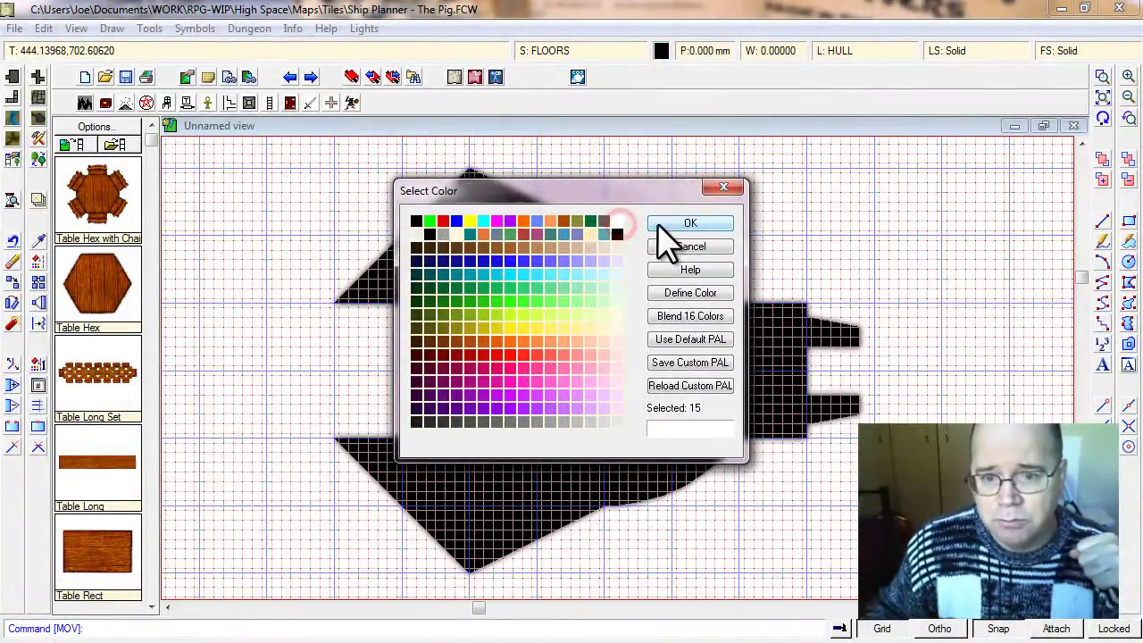
pyautogui.click(443, 234)
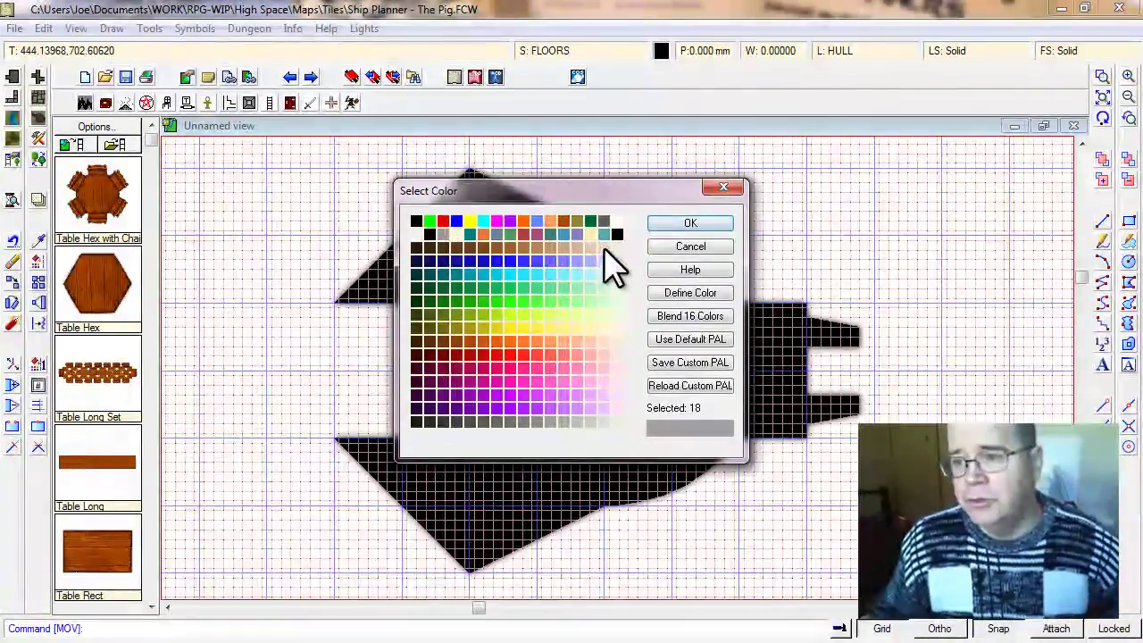
pyautogui.click(591, 412)
pyautogui.click(689, 228)
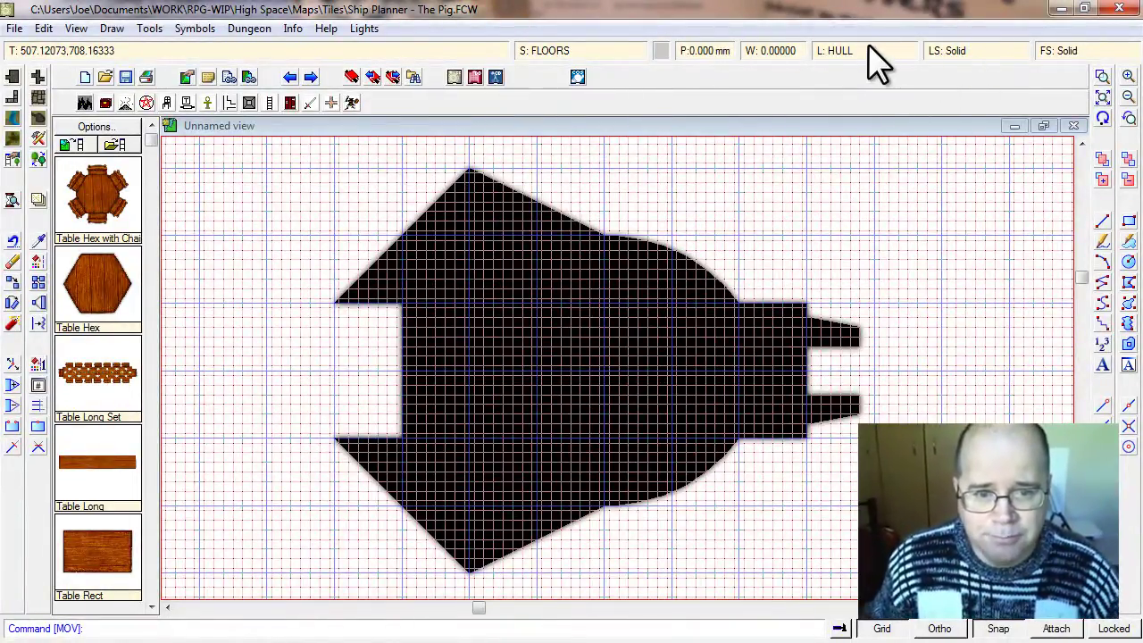
# - Make DECK the current layer
pyautogui.click(859, 51)
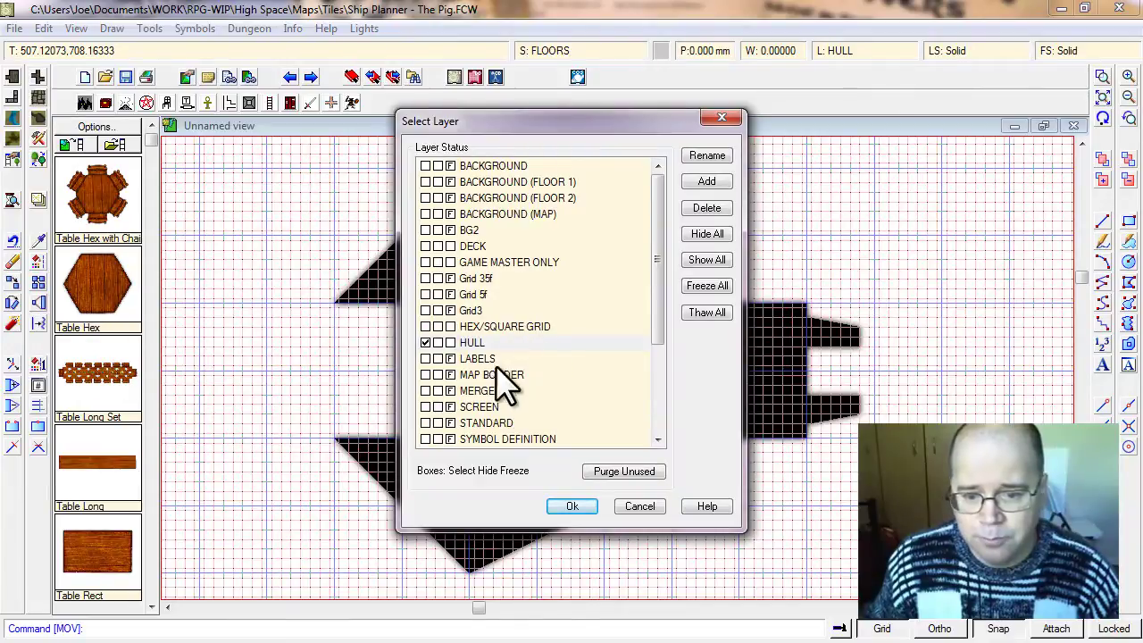
pyautogui.click(426, 246)
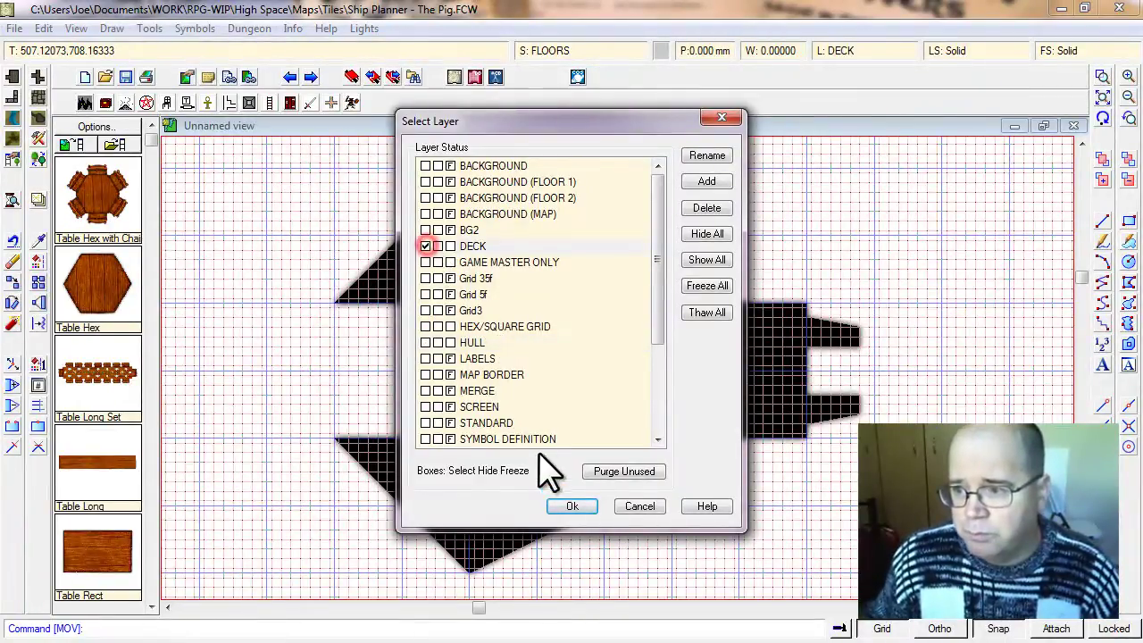
pyautogui.click(571, 506)
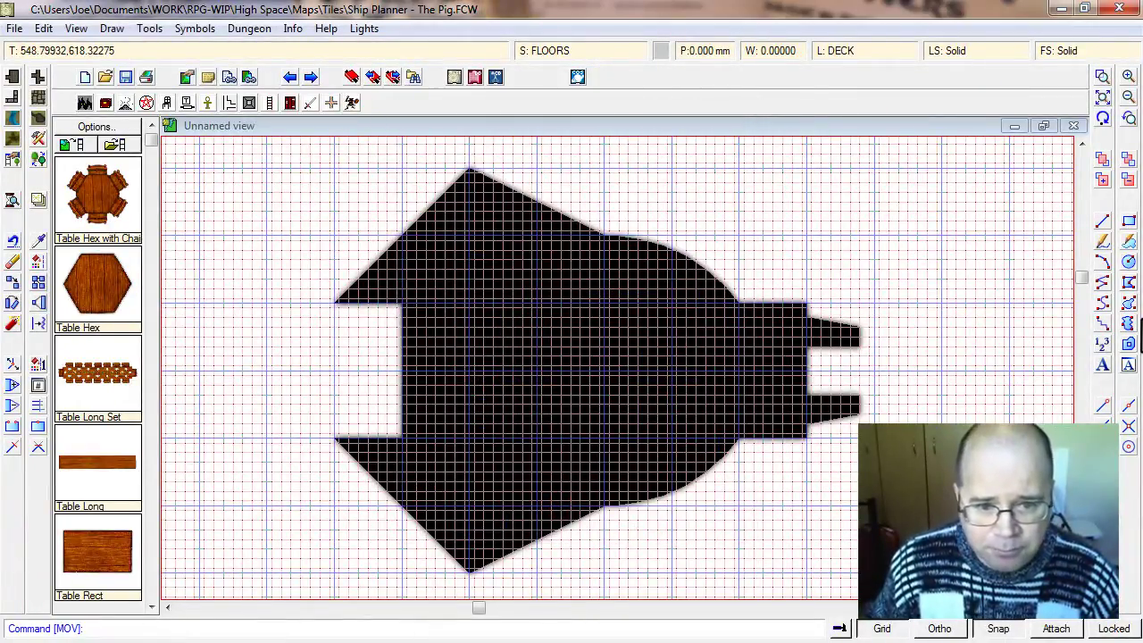
# - Draw a filled light grey box about 135 by 60 units on the middle of the hull as the deck floor
pyautogui.click(1129, 223)
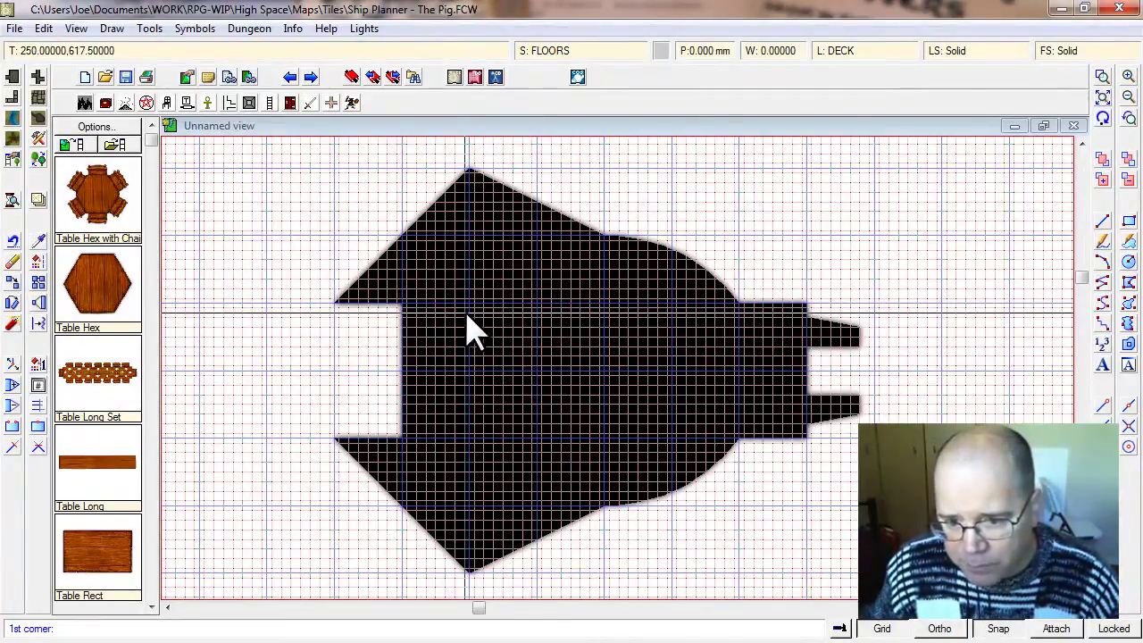
pyautogui.click(730, 428)
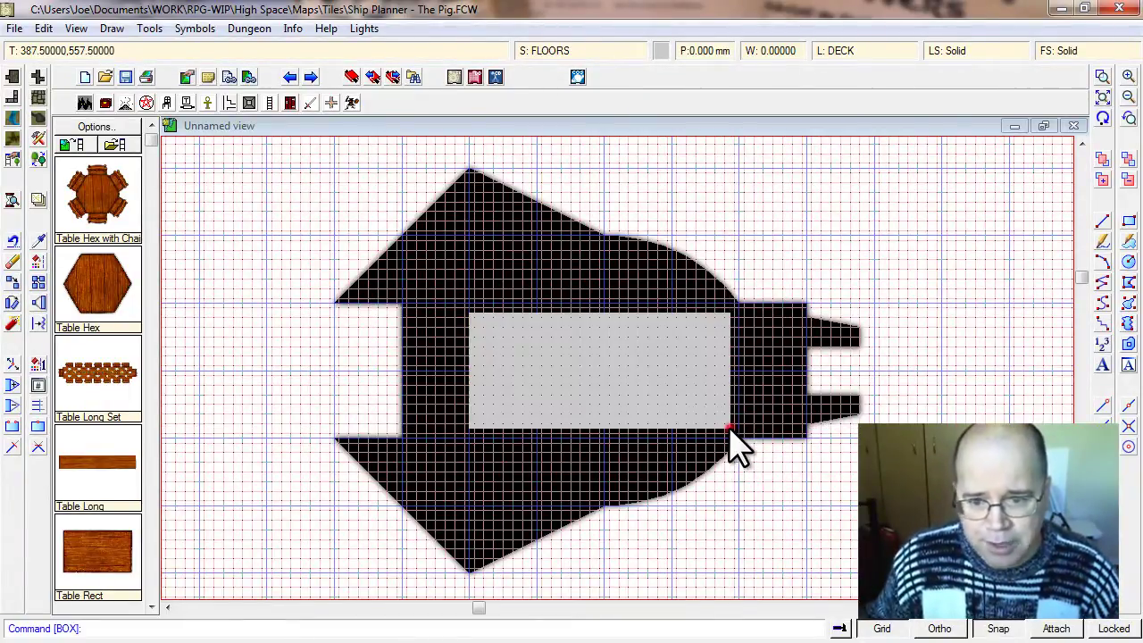
pyautogui.click(1106, 80)
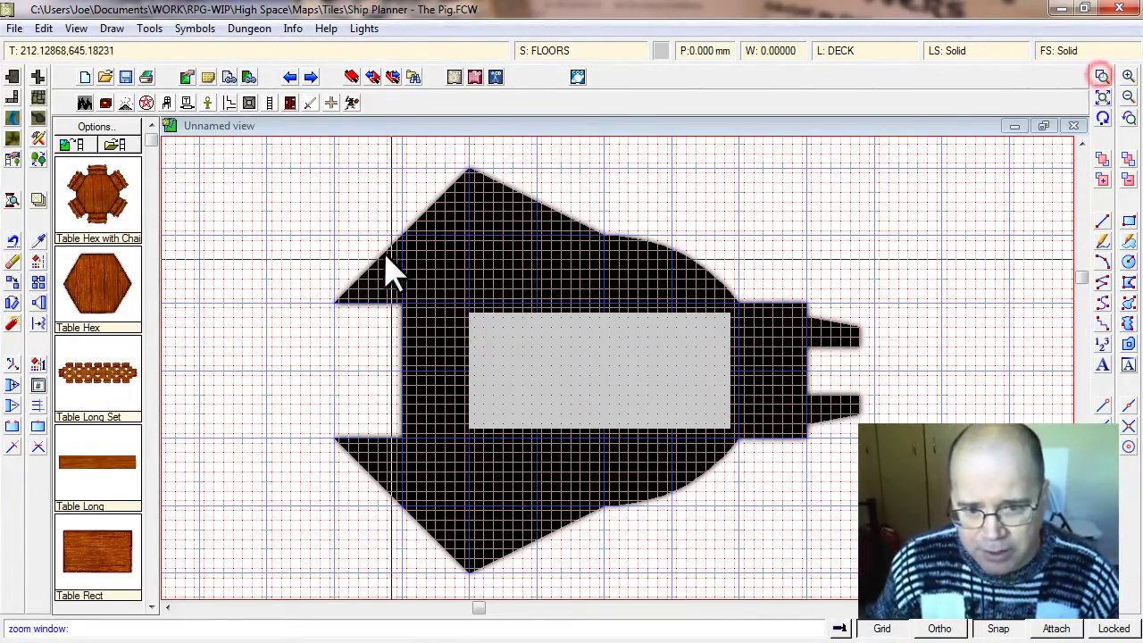
pyautogui.click(445, 302)
pyautogui.click(764, 460)
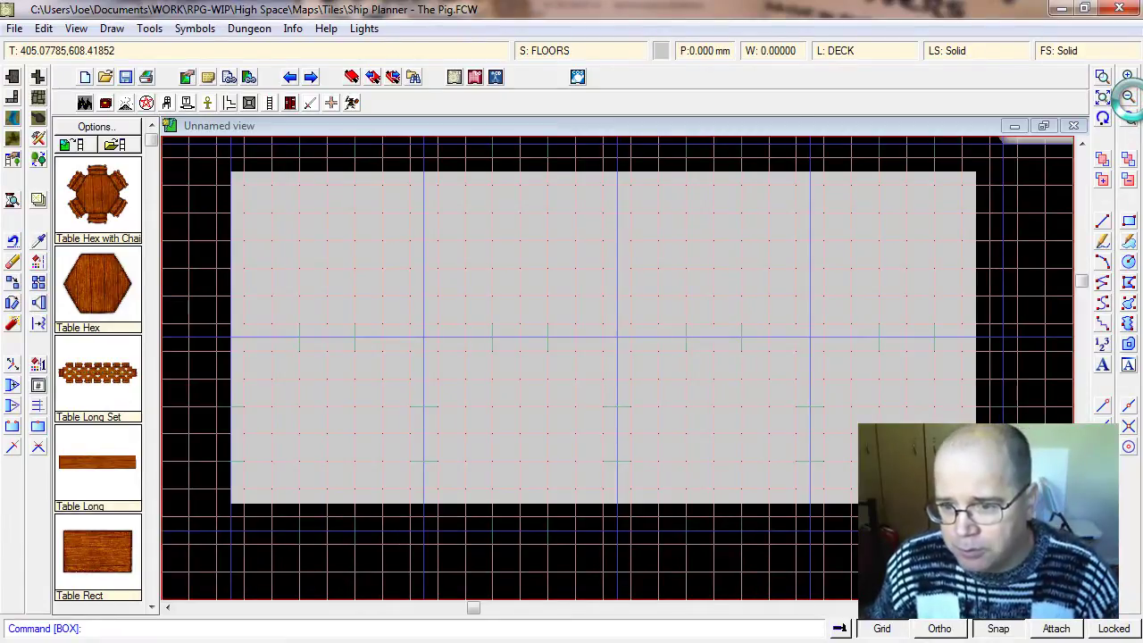
# - Draw a narrow light grey box about 32 by 5 units from the main deck's front edge into the nose as a corridor
pyautogui.click(1128, 96)
pyautogui.click(1129, 221)
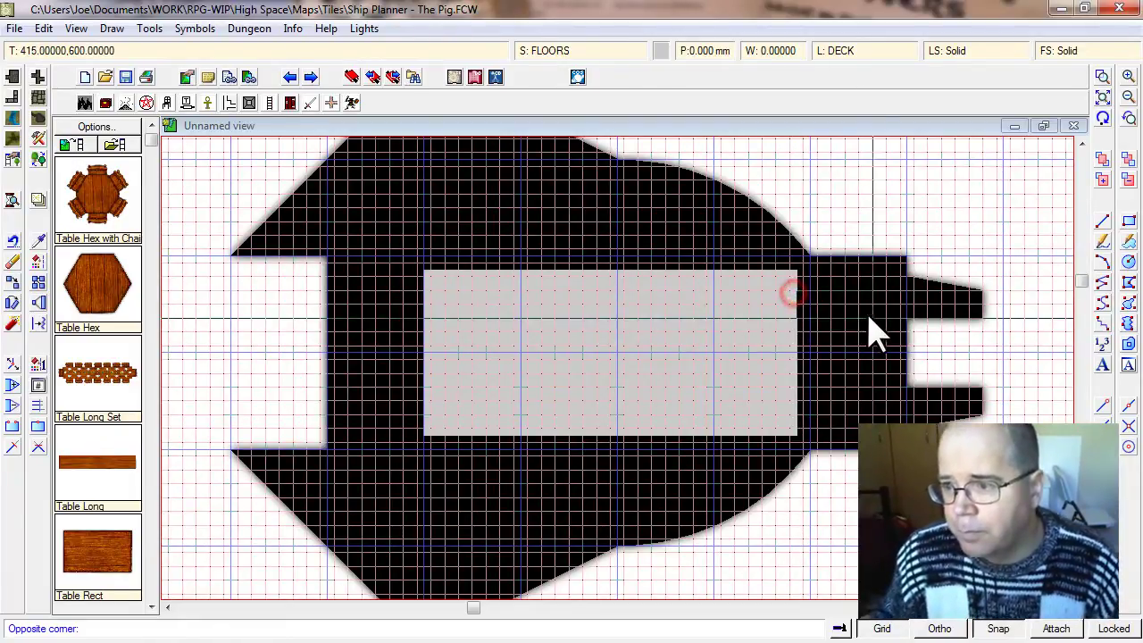
pyautogui.click(888, 322)
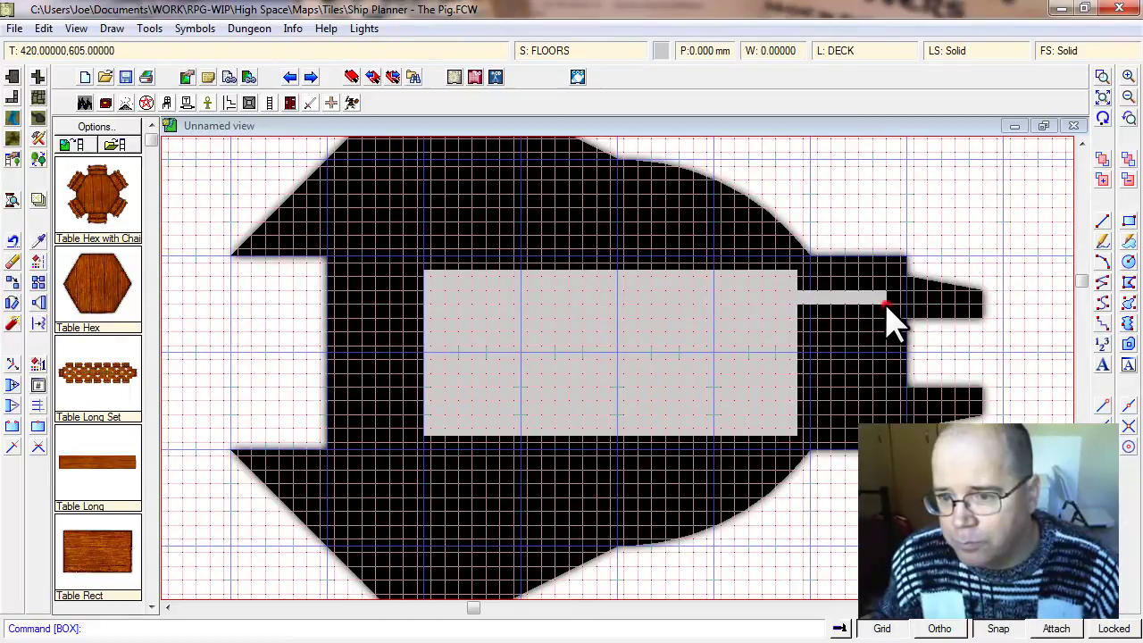
# - Draw a box room about 25 by 28 units over the corridor in the nose and a stepped polygon floor leading into the upper prong
pyautogui.click(1129, 221)
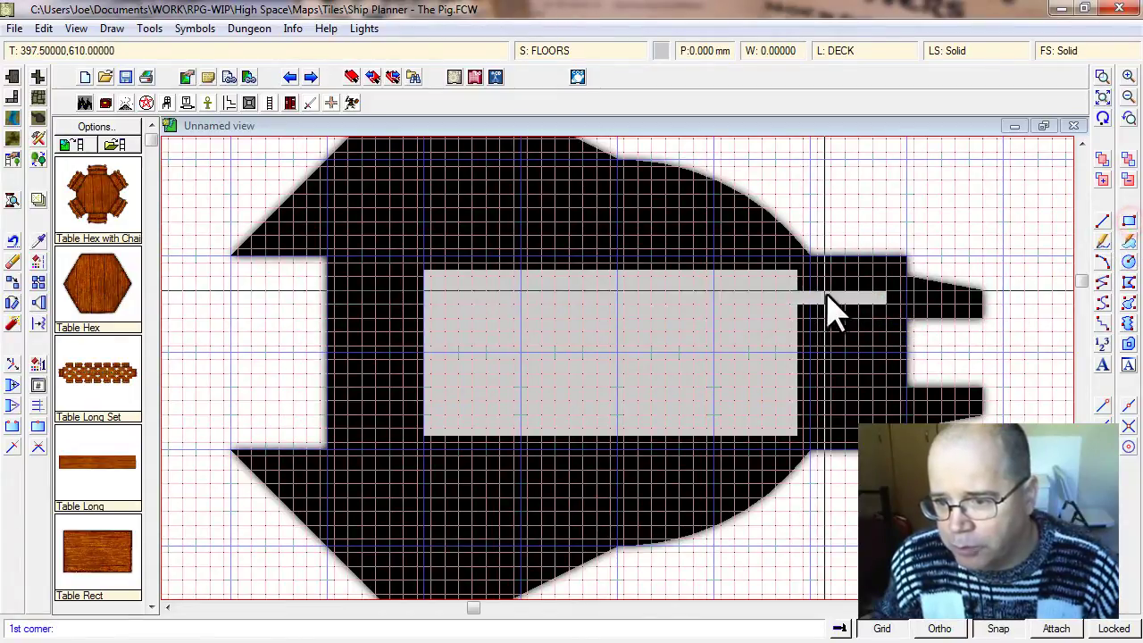
pyautogui.click(889, 347)
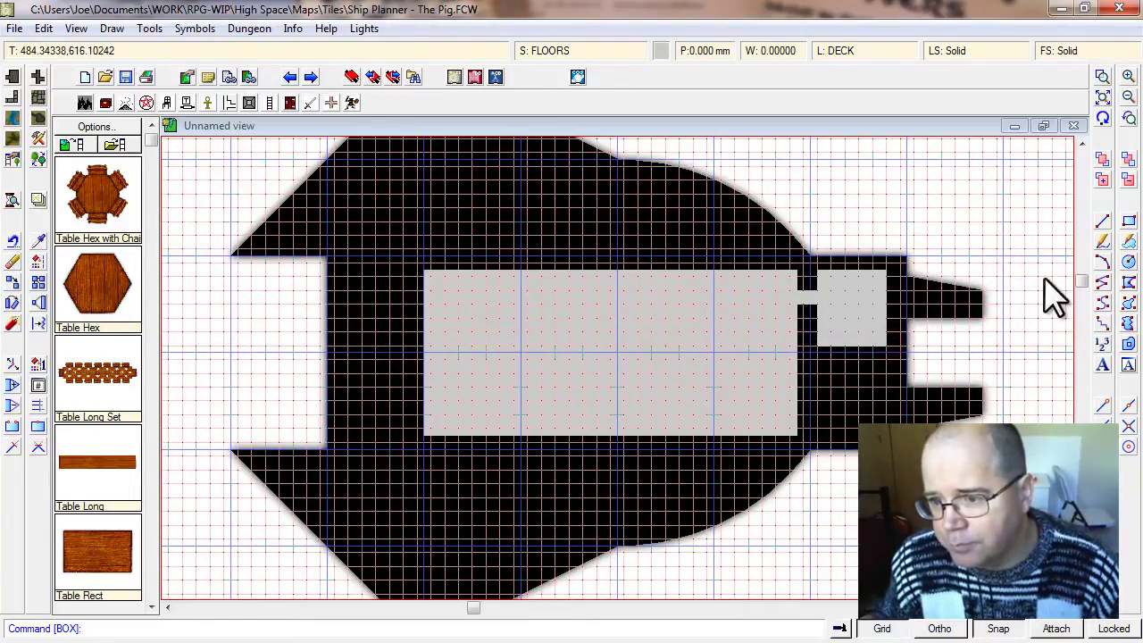
pyautogui.click(1102, 223)
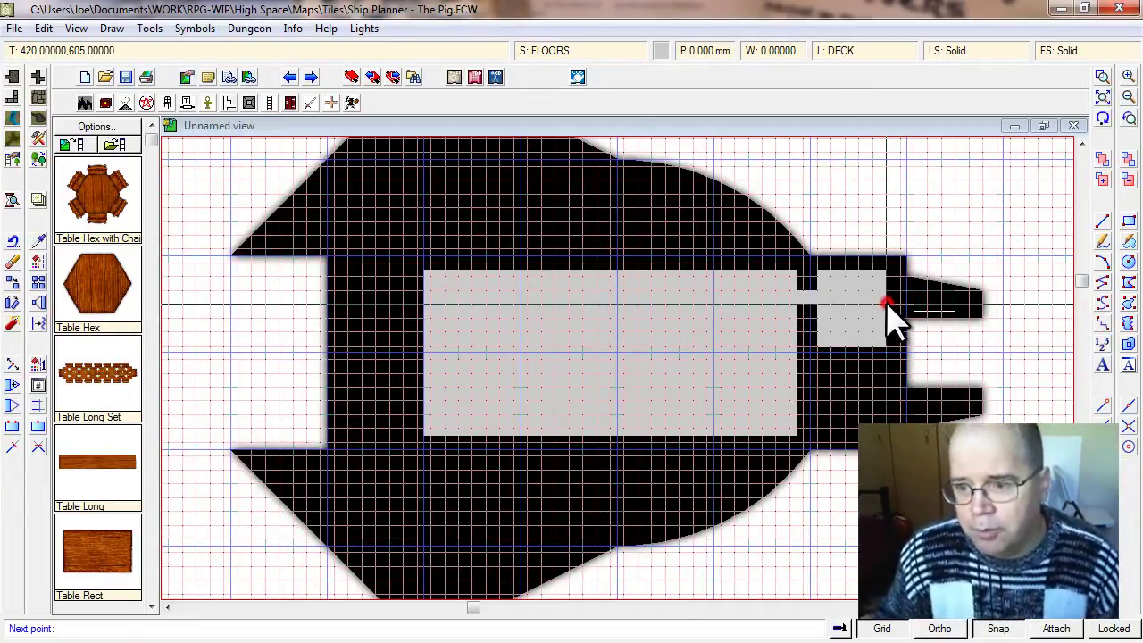
pyautogui.click(683, 272)
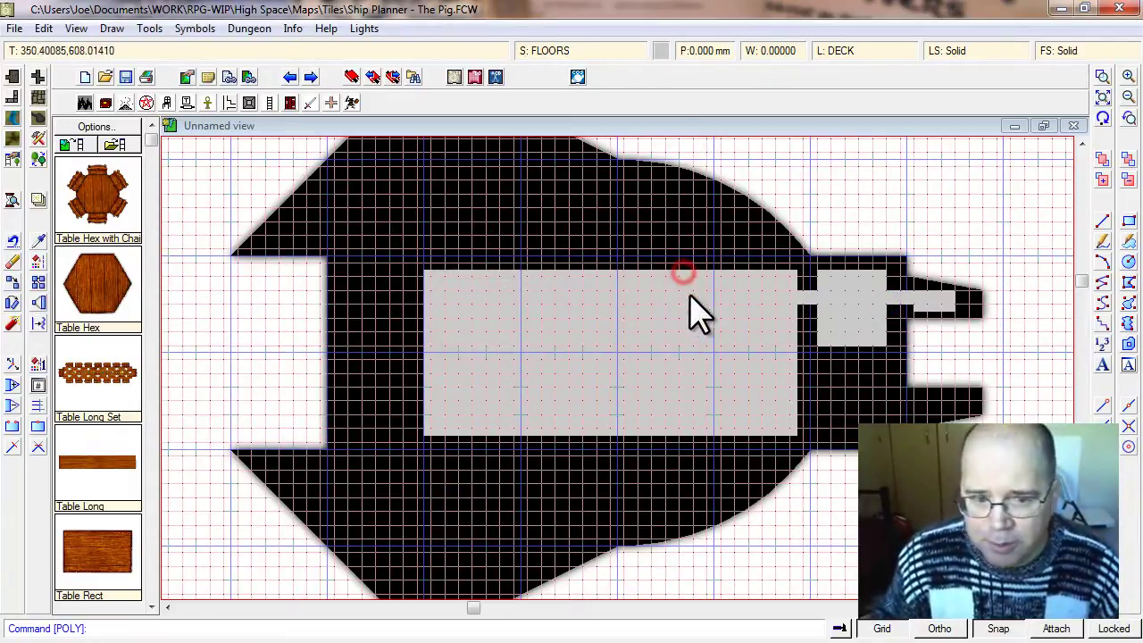
# - Draw a polygon room about 25 by 25 units in the lower nose with a doorway into the upper room, and save the drawing
pyautogui.click(1128, 284)
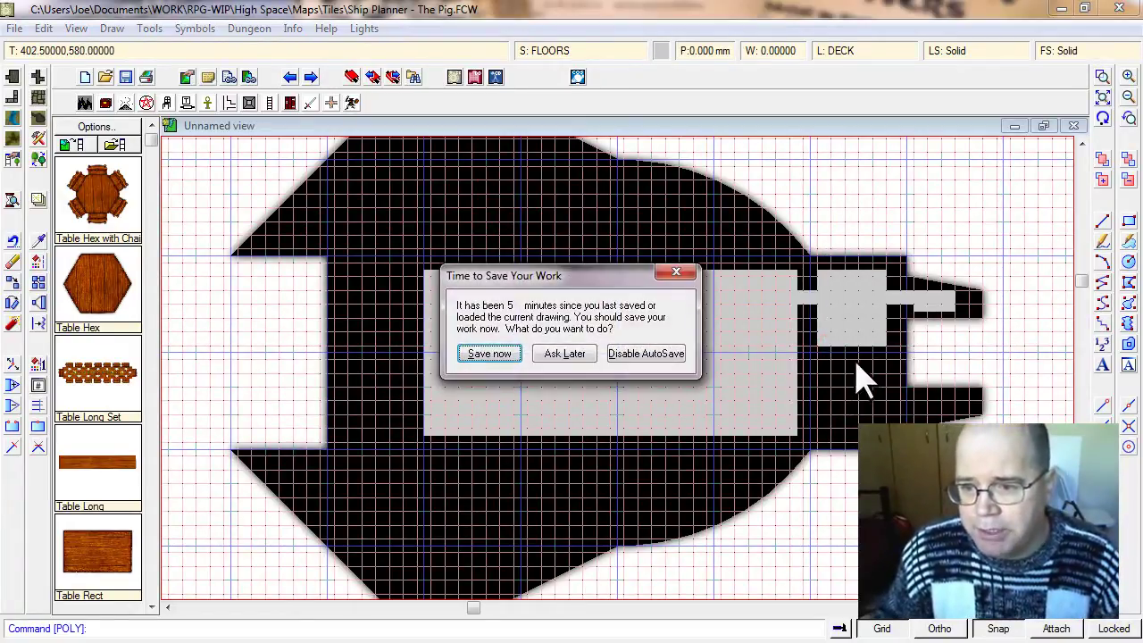
pyautogui.press('Escape')
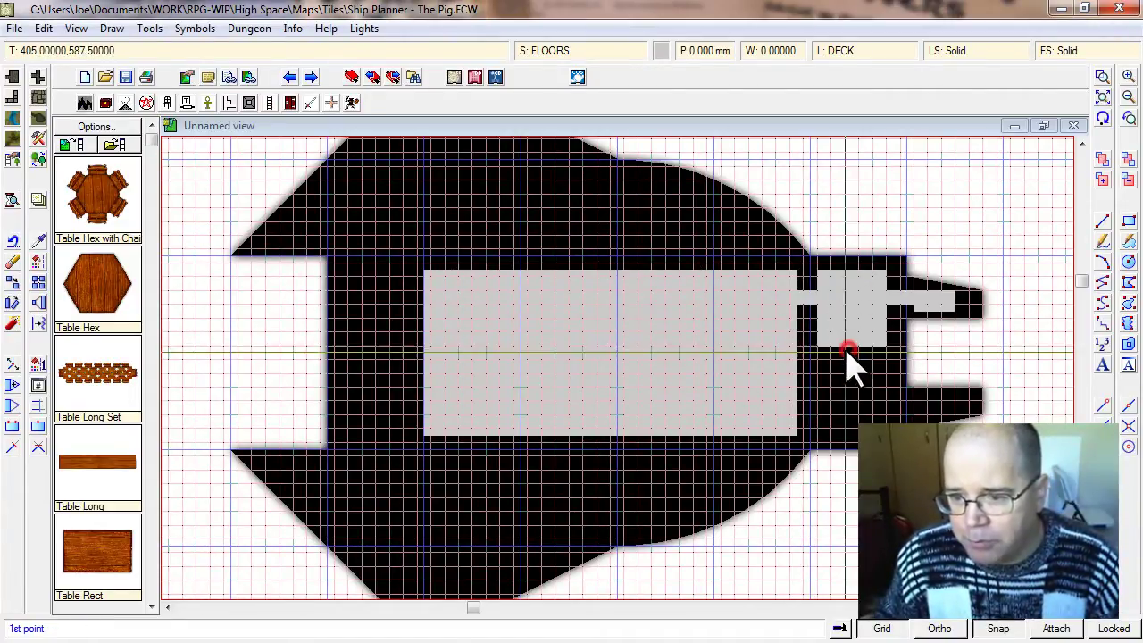
pyautogui.press('Return')
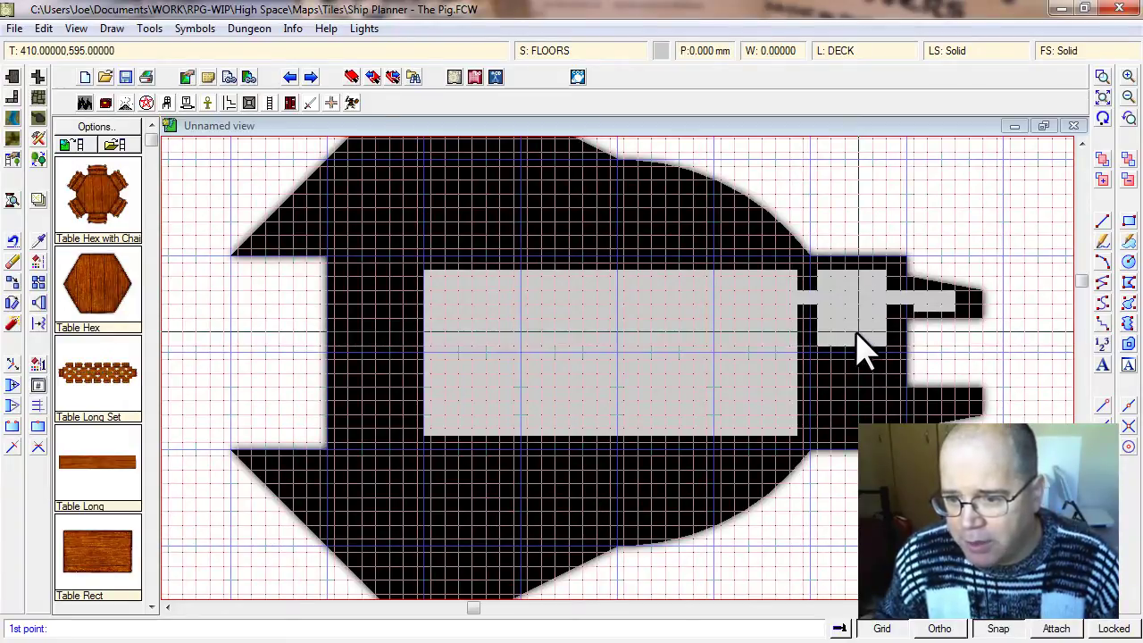
pyautogui.click(857, 335)
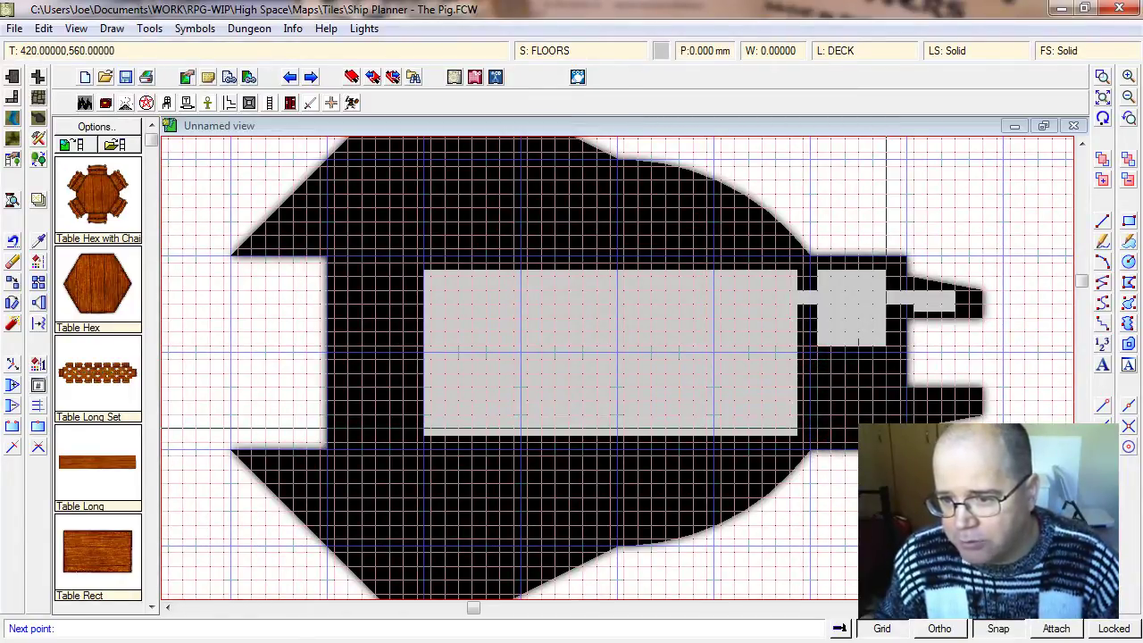
pyautogui.rightClick(880, 357)
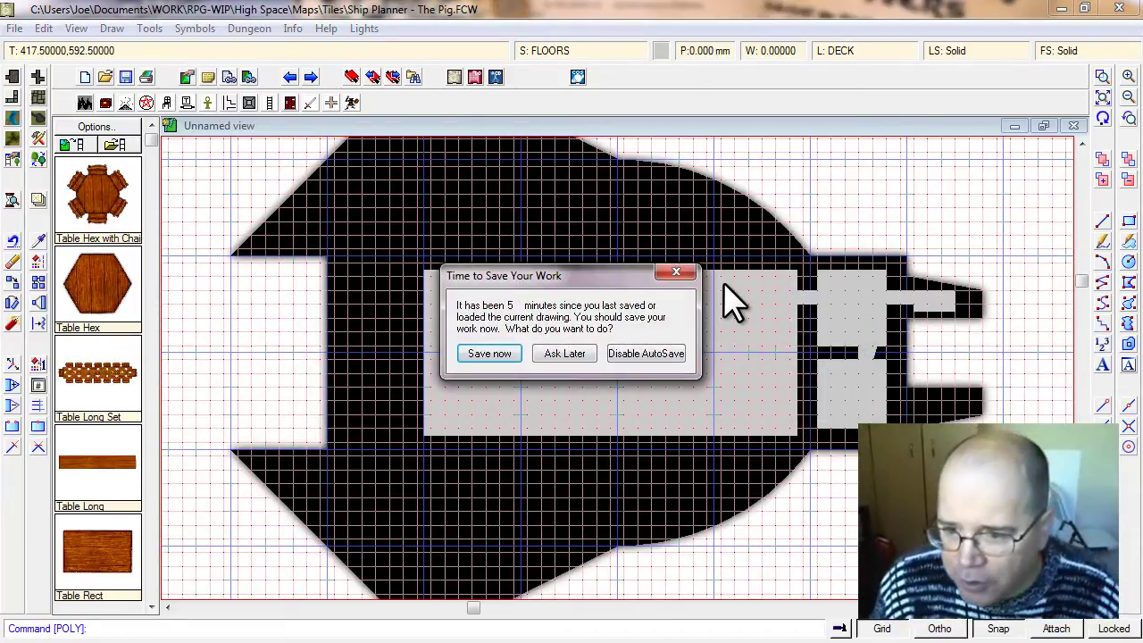
pyautogui.press('Return')
# - Save the drawing and move the lower room's slanted doorway node to the grid point above the doorway's lower corner, making its side vertical
pyautogui.click(1103, 96)
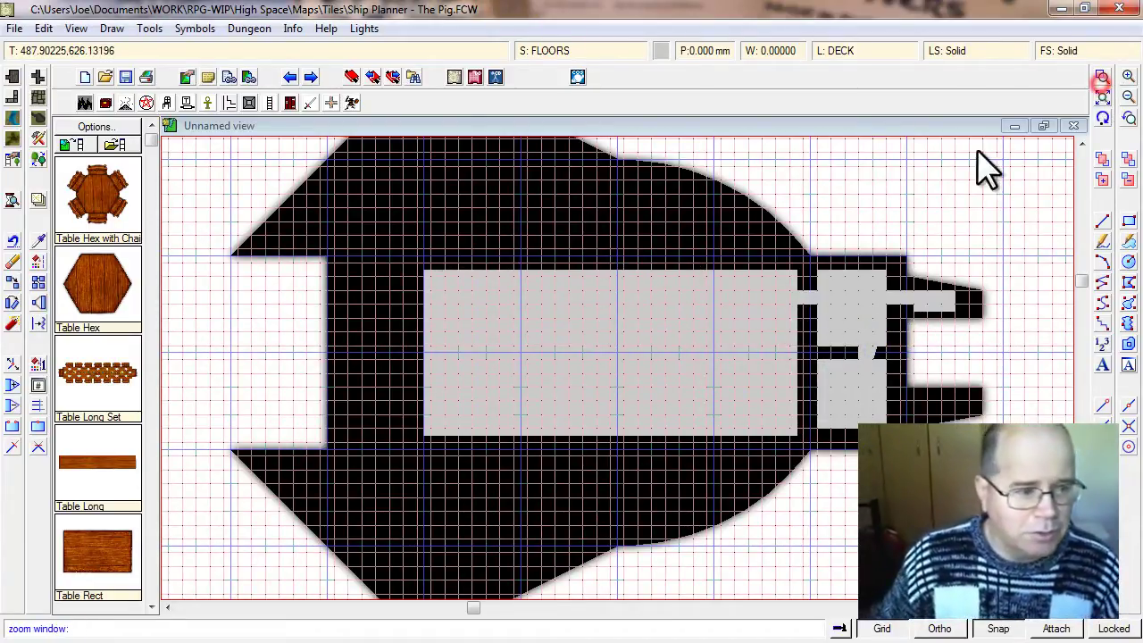
pyautogui.click(856, 322)
pyautogui.click(898, 382)
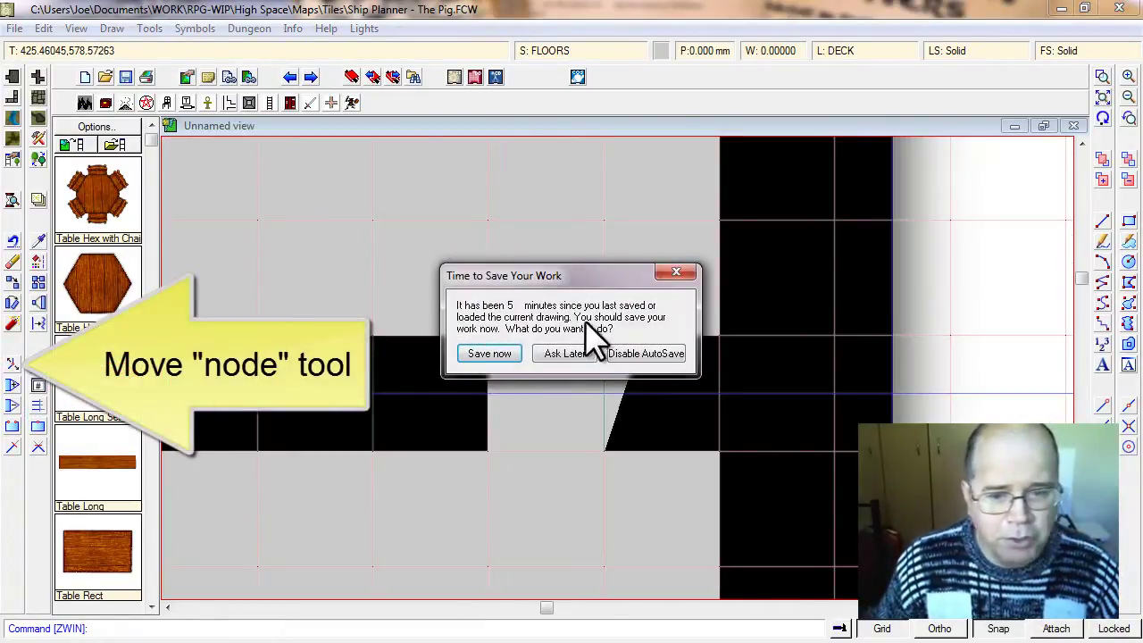
pyautogui.click(489, 355)
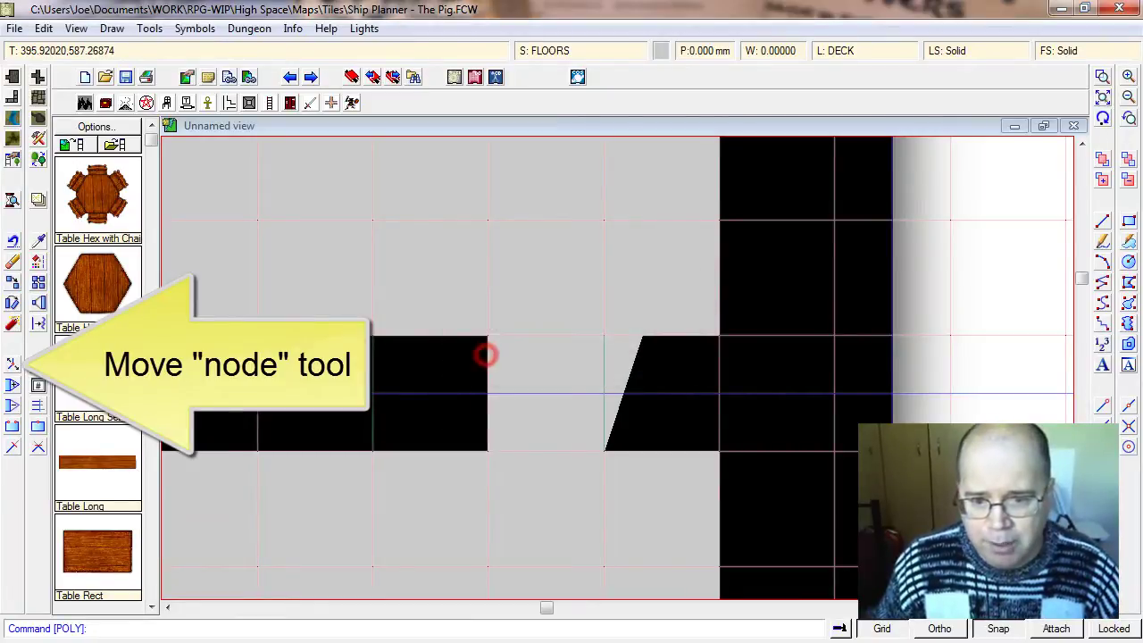
pyautogui.click(13, 364)
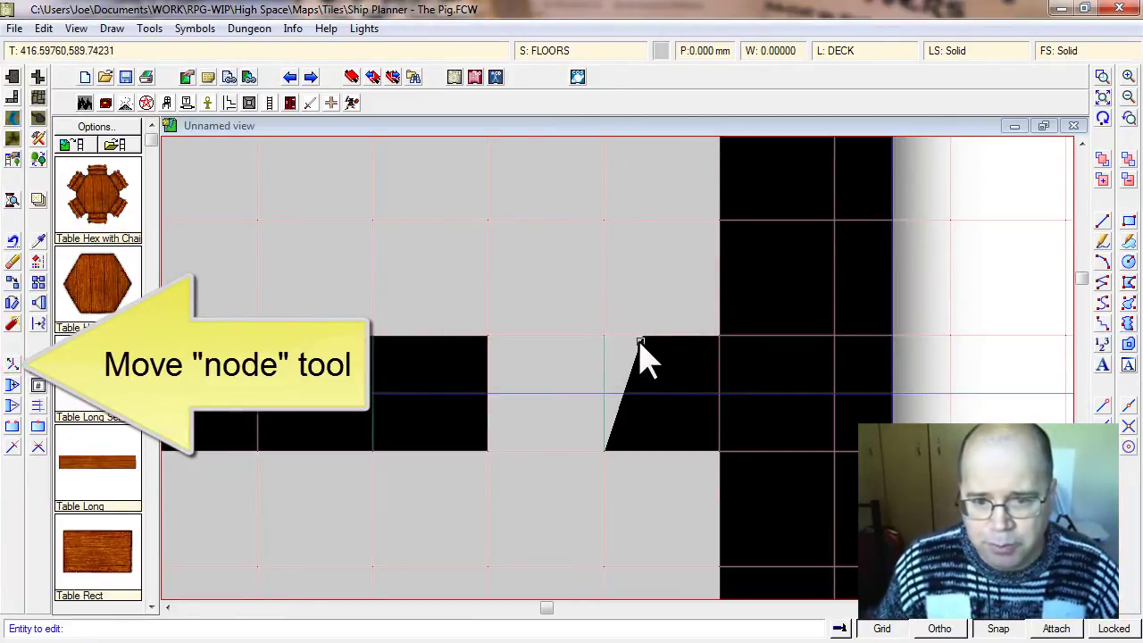
pyautogui.click(640, 346)
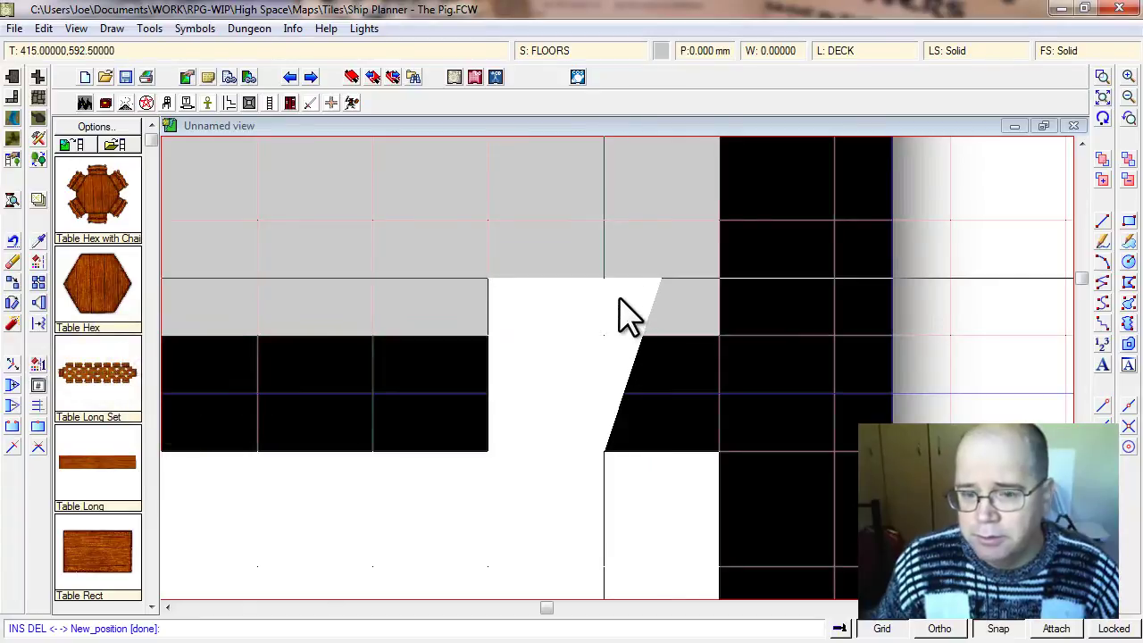
pyautogui.click(619, 297)
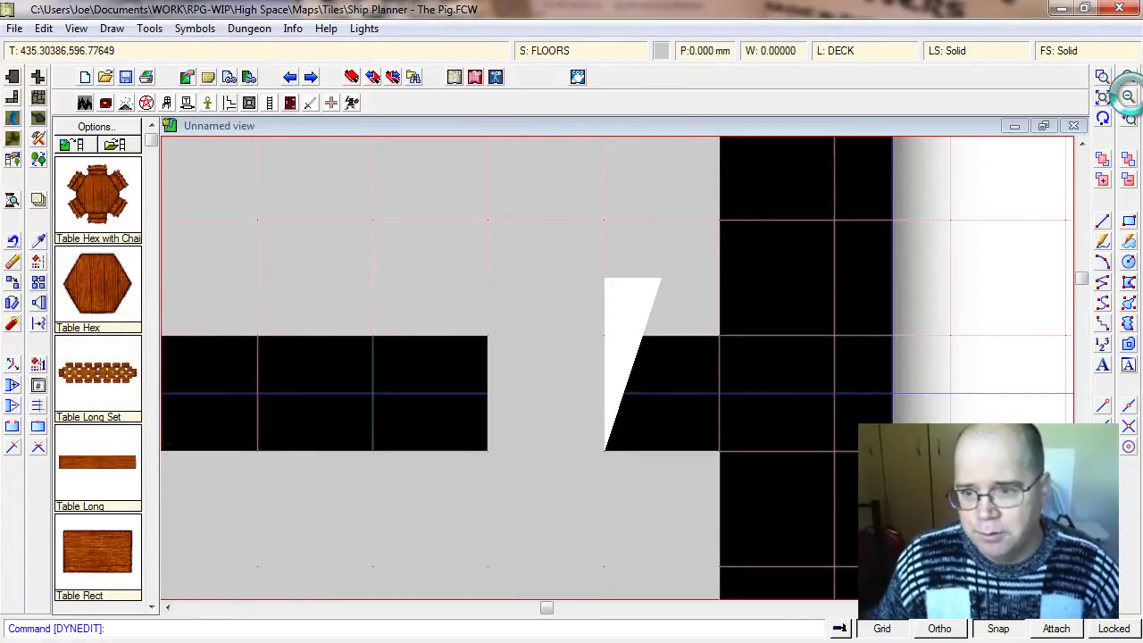
# - Copy the upper prong's floor polygon straight down into the lower prong
pyautogui.click(1128, 96)
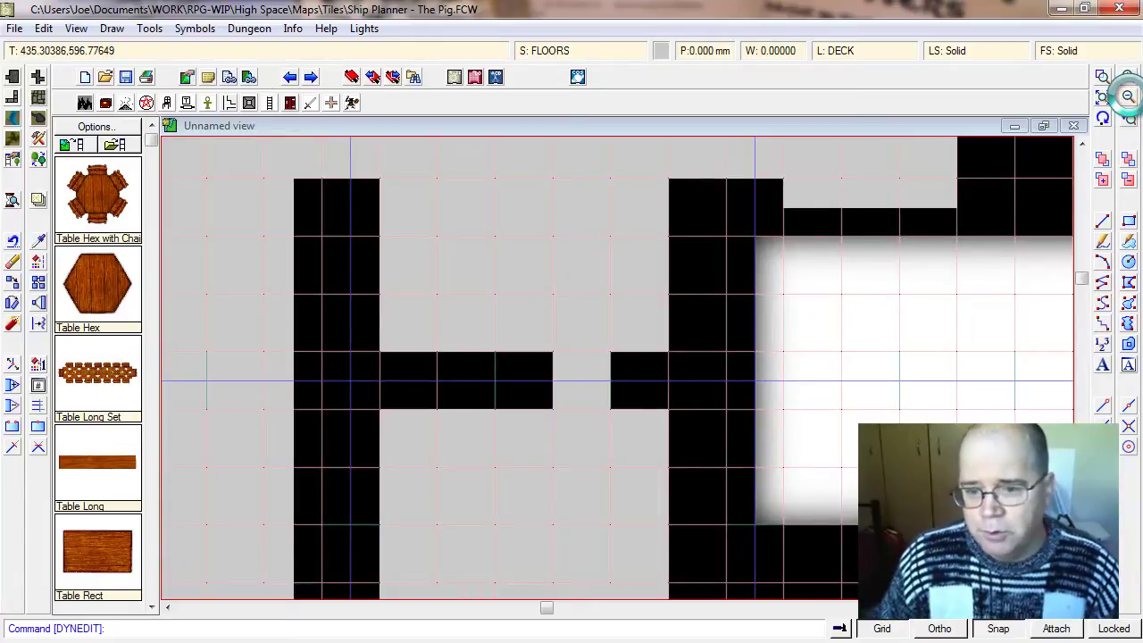
pyautogui.click(1128, 95)
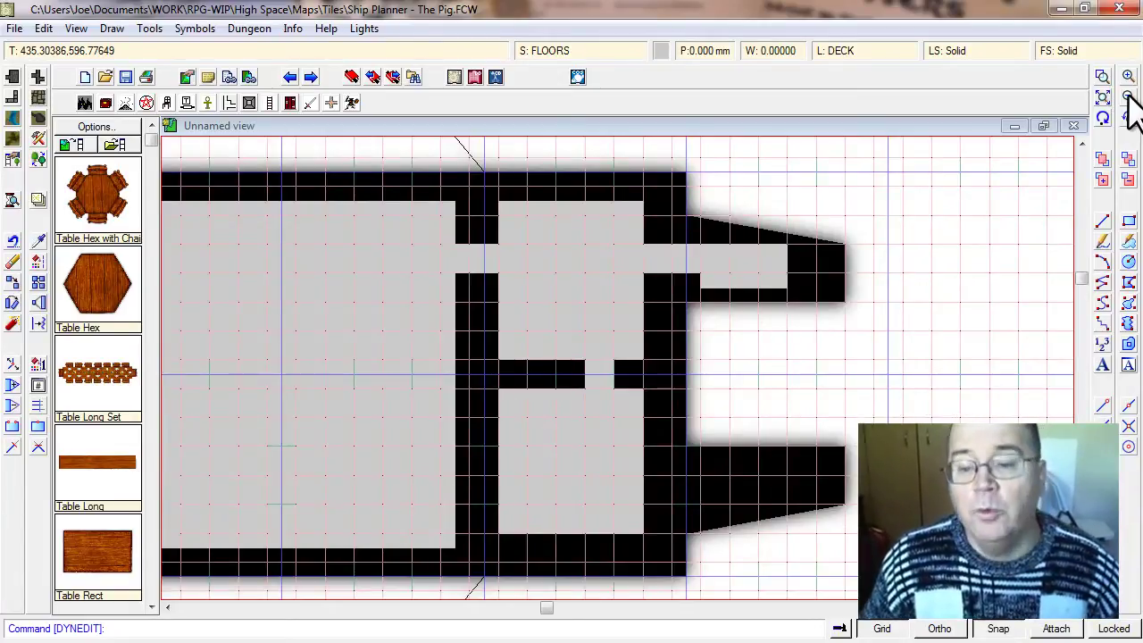
pyautogui.click(1129, 283)
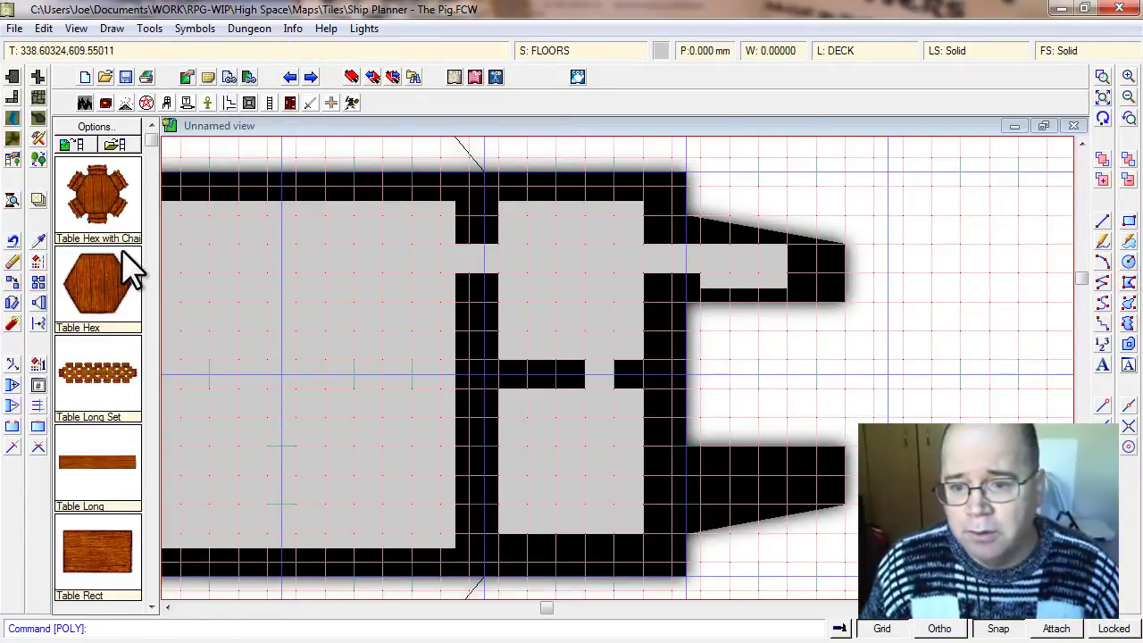
pyautogui.click(28, 284)
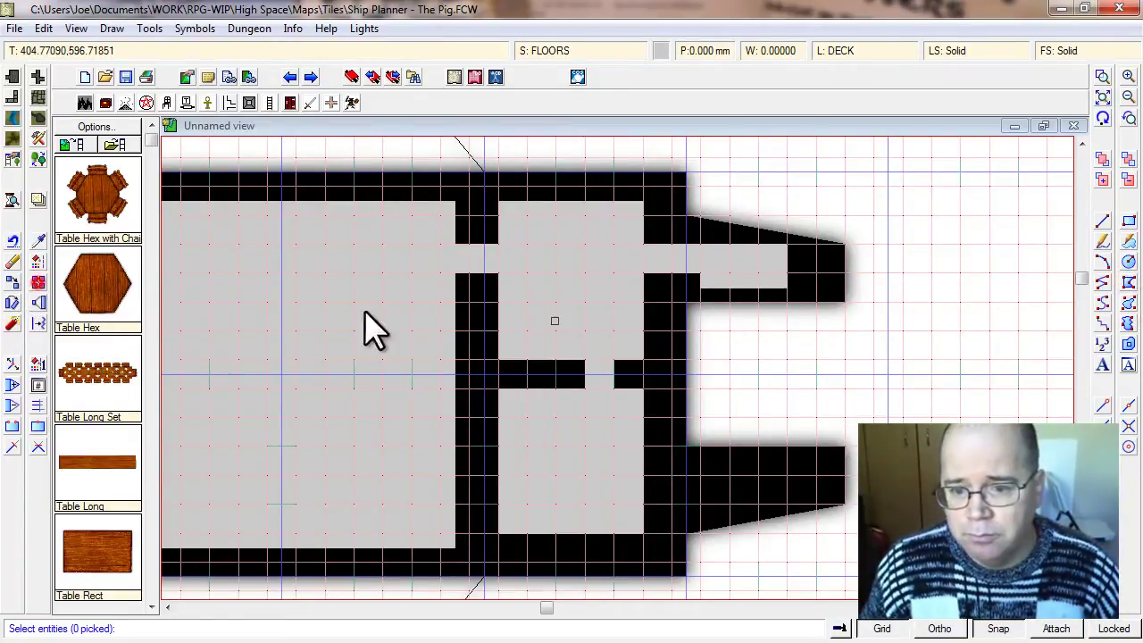
pyautogui.click(719, 291)
pyautogui.rightClick(720, 291)
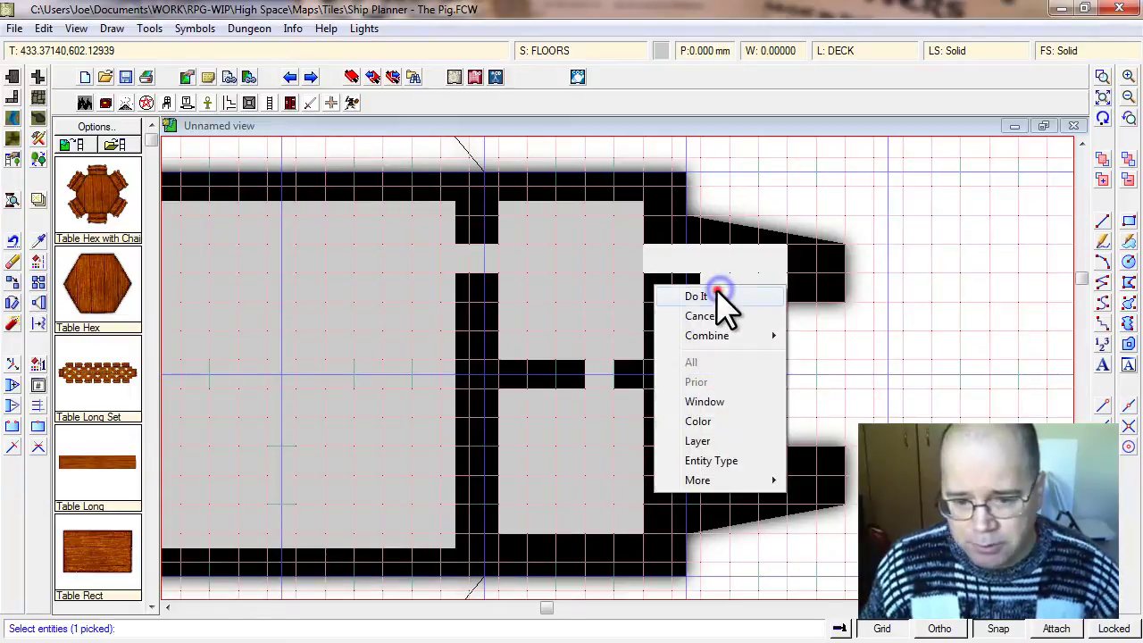
pyautogui.click(722, 298)
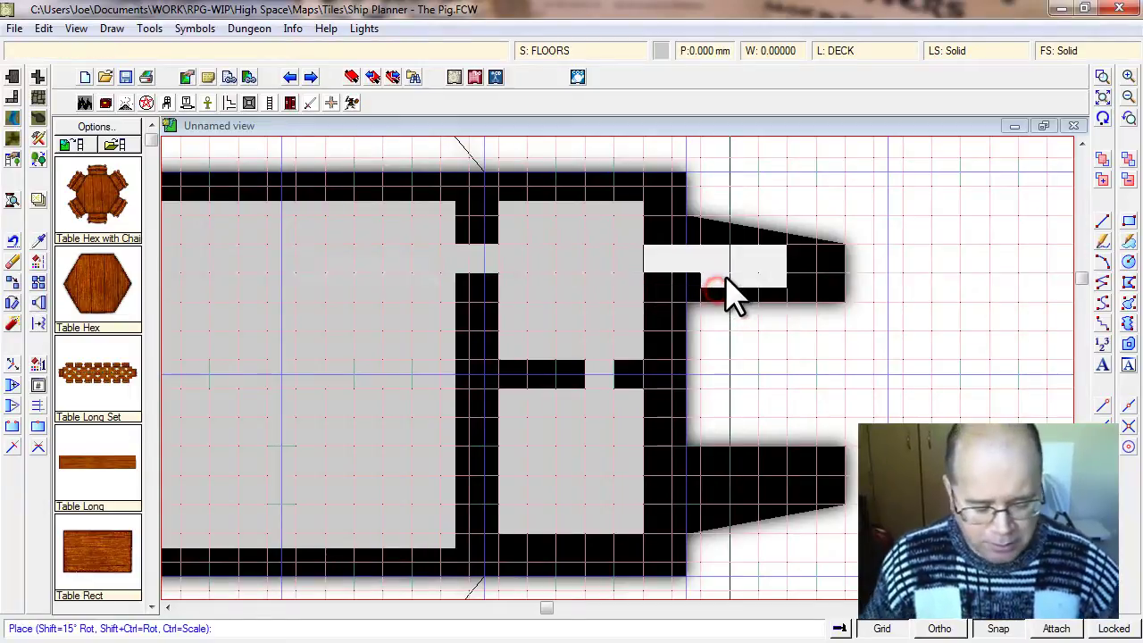
pyautogui.click(735, 489)
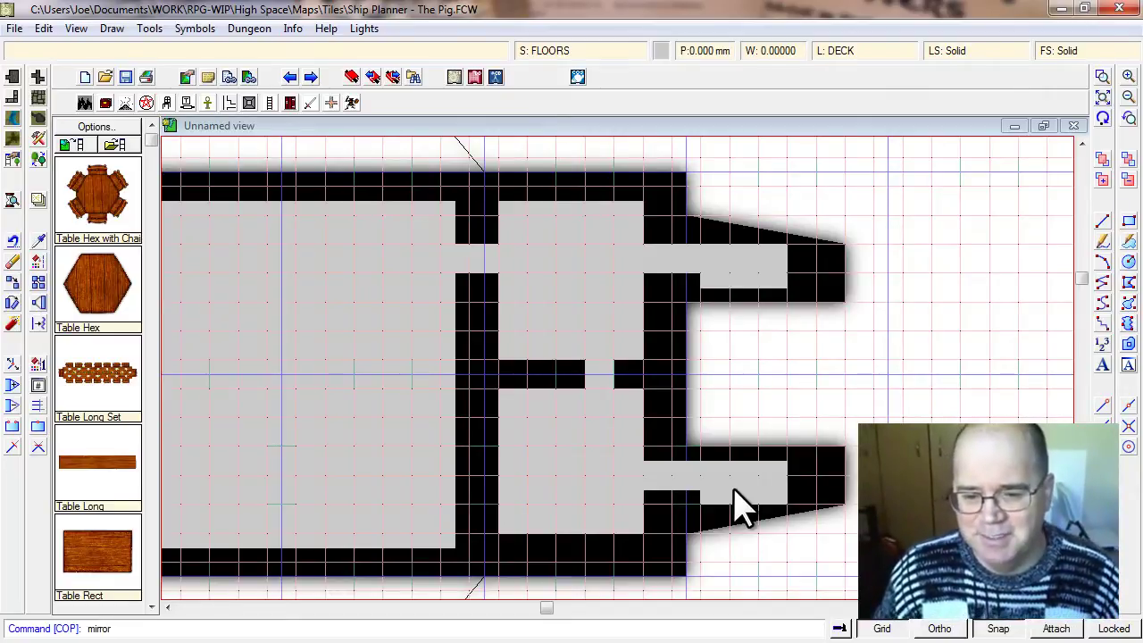
# - Mirror the lower prong's floor about a horizontal line along the lower edge of its corridor and redraw the view
pyautogui.click(670, 494)
pyautogui.rightClick(674, 495)
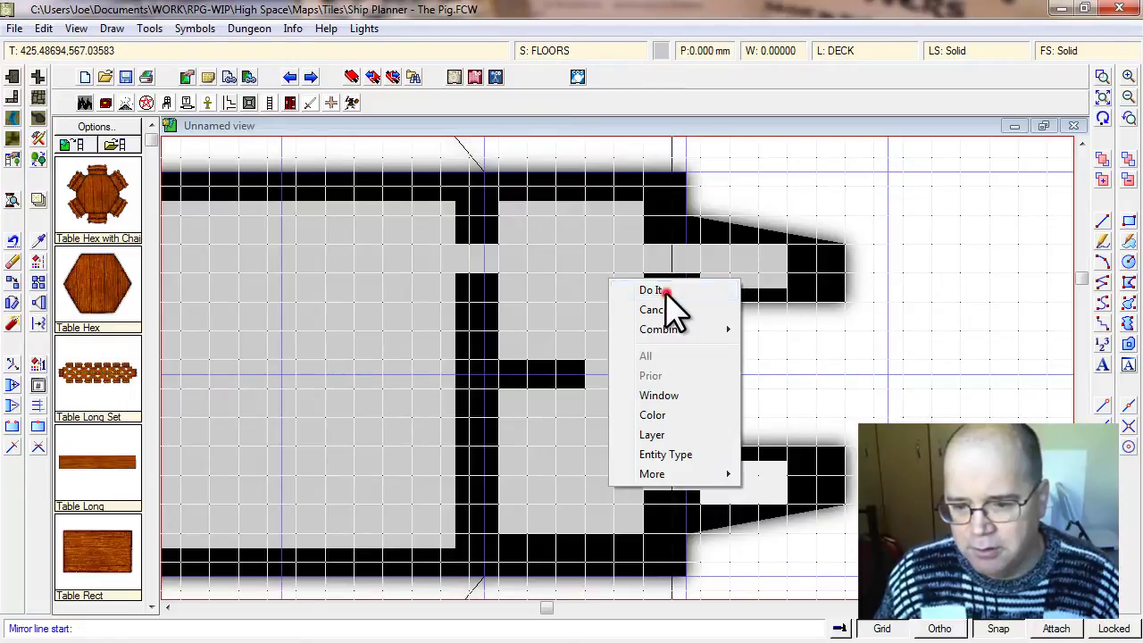
pyautogui.click(666, 290)
pyautogui.click(636, 483)
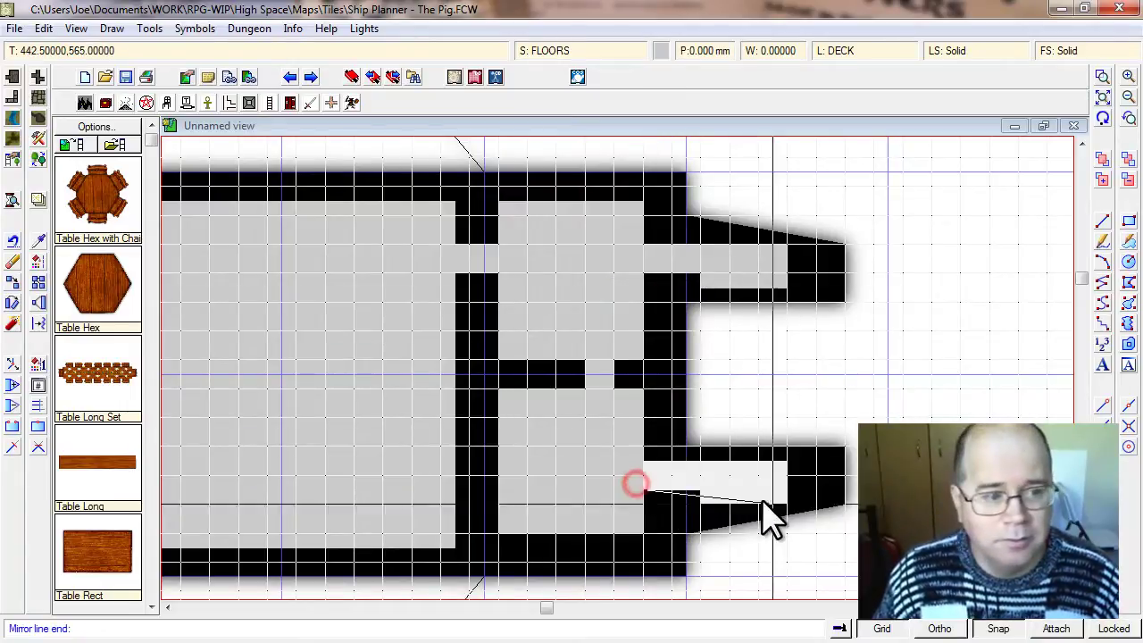
pyautogui.click(802, 497)
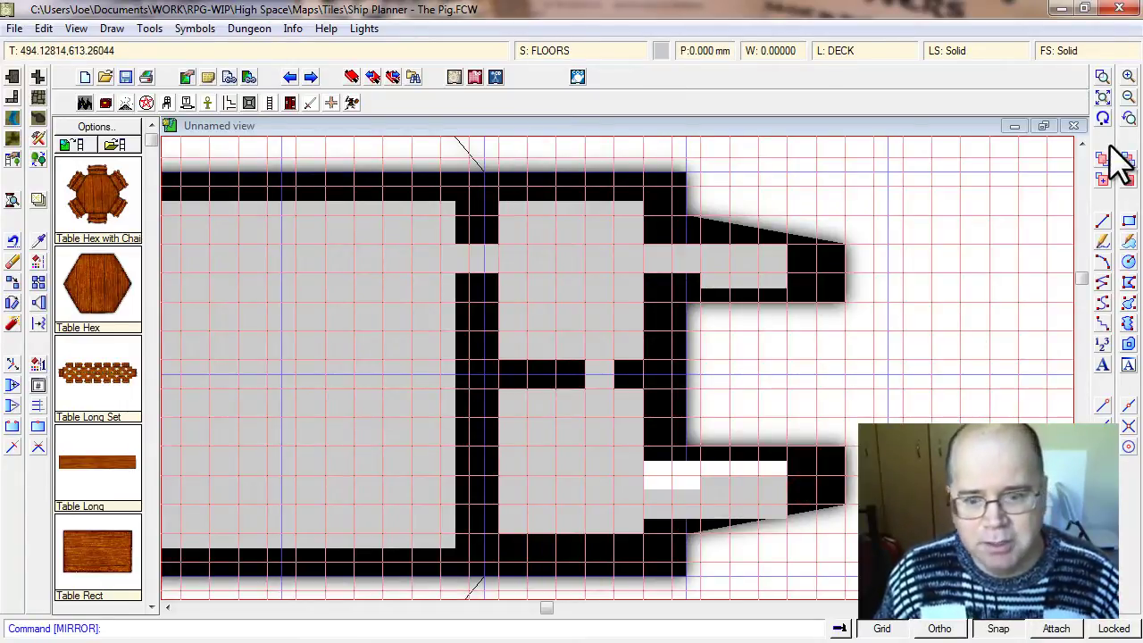
pyautogui.click(1103, 117)
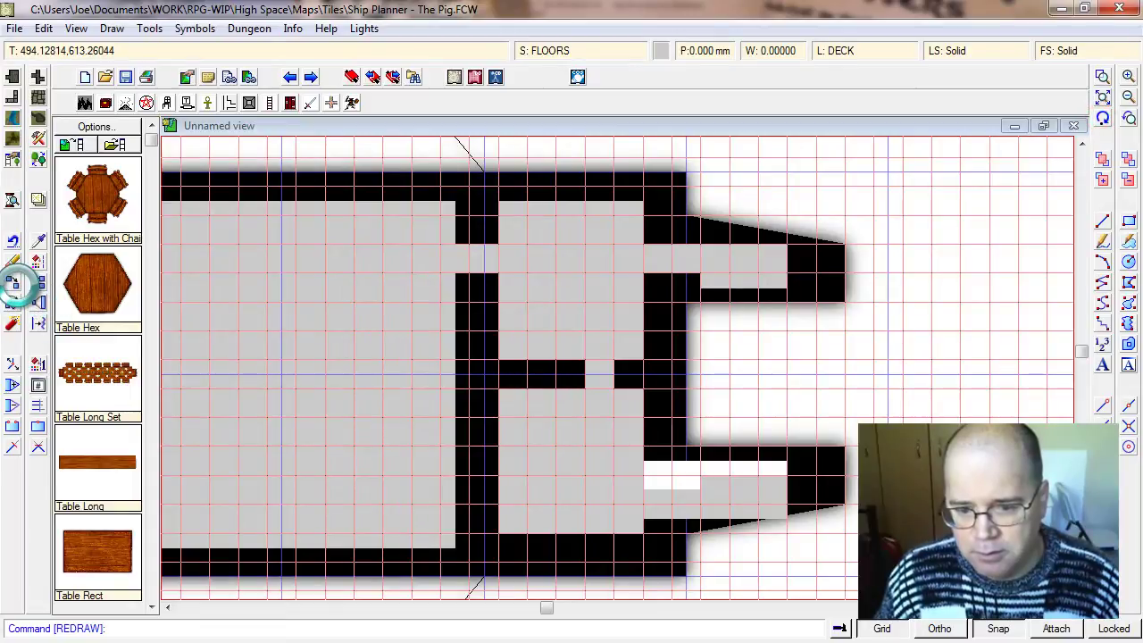
# - Move the mirrored floor slightly up so it sits inside the lower prong
pyautogui.click(13, 284)
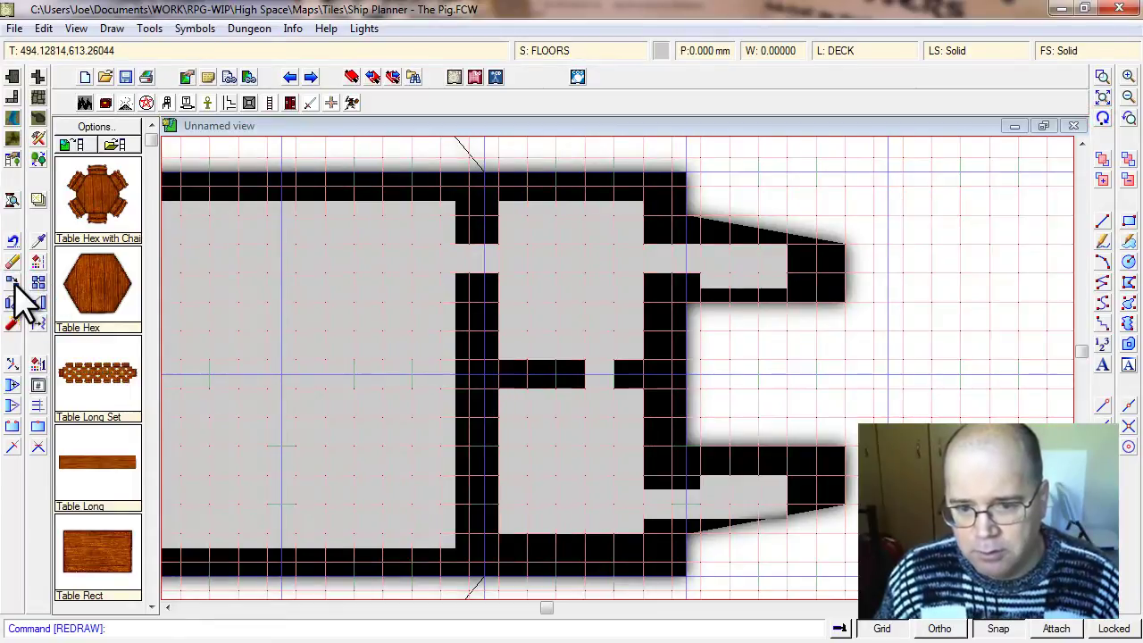
pyautogui.click(656, 522)
pyautogui.rightClick(656, 526)
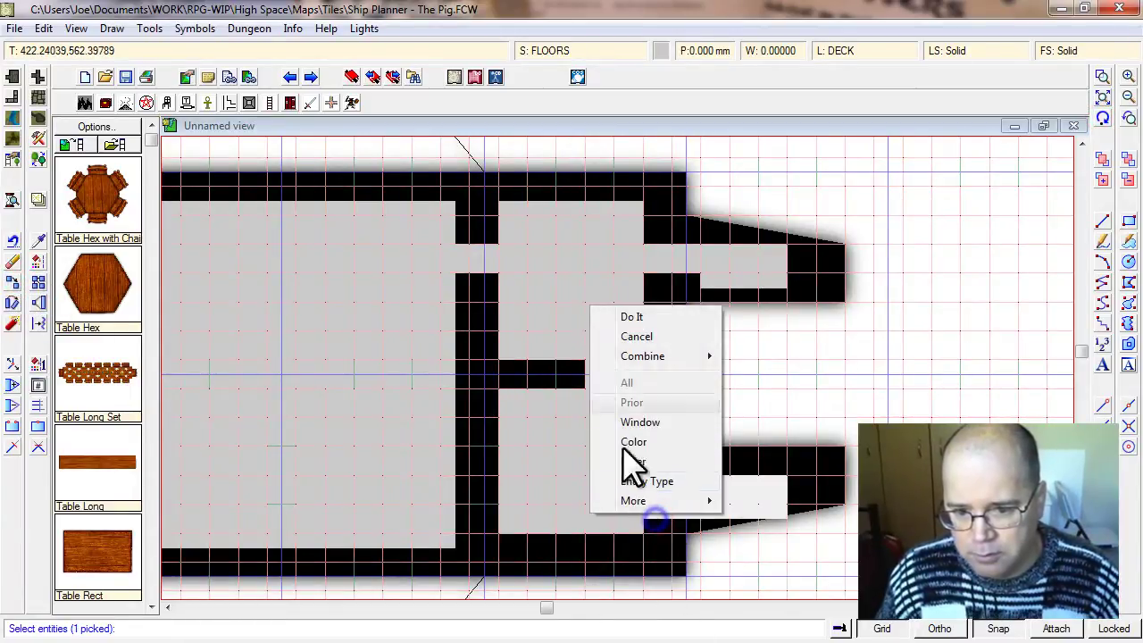
pyautogui.click(631, 317)
pyautogui.click(757, 505)
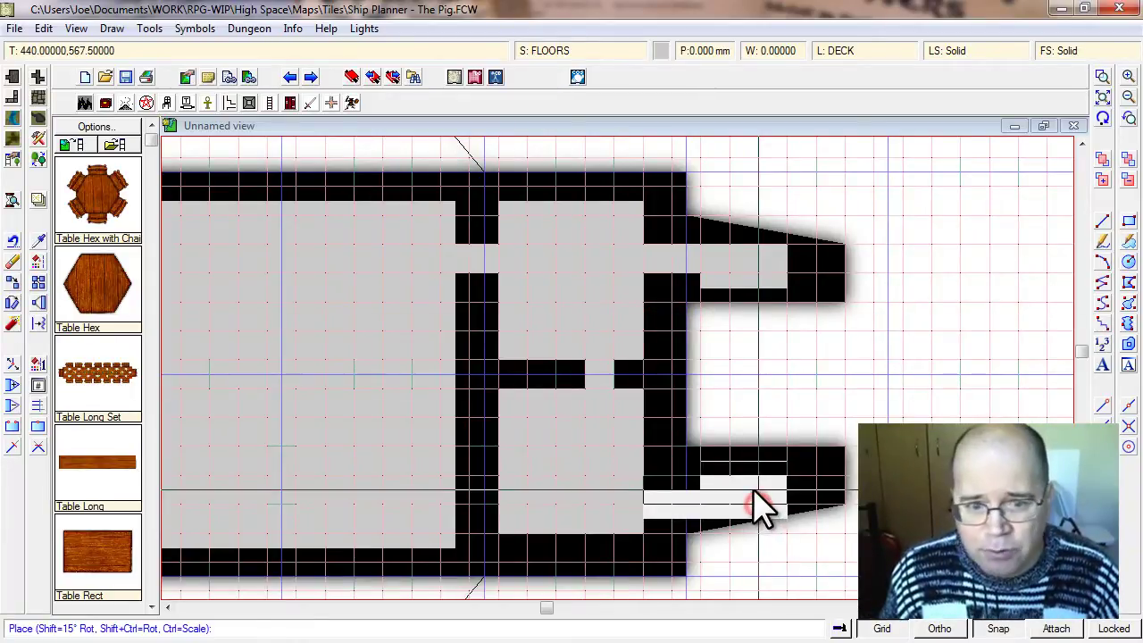
pyautogui.click(753, 492)
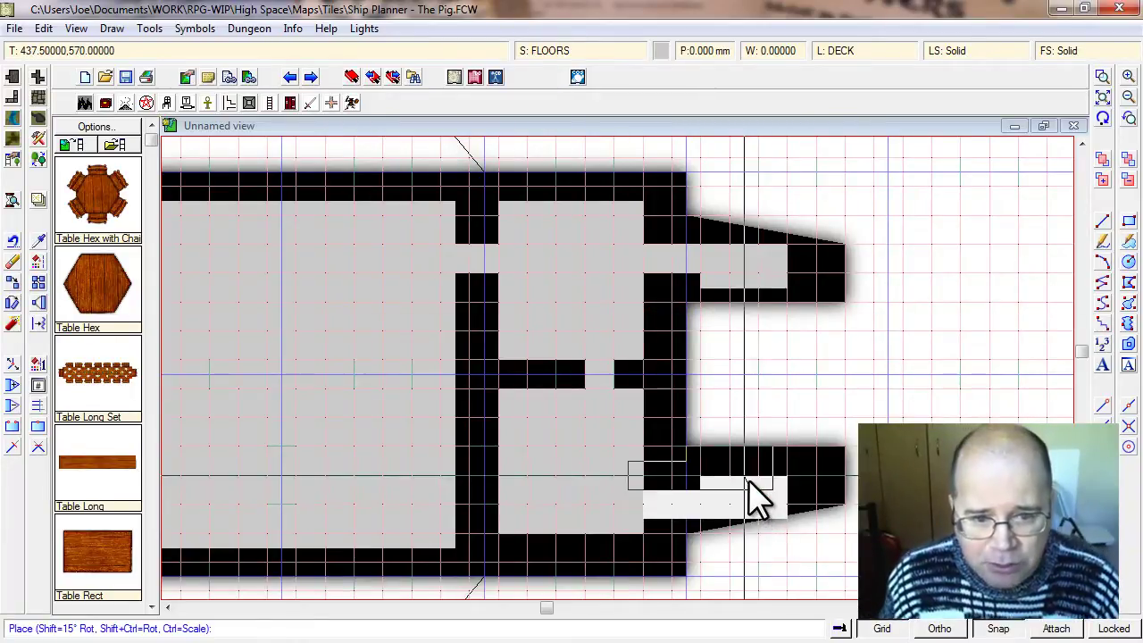
pyautogui.click(458, 341)
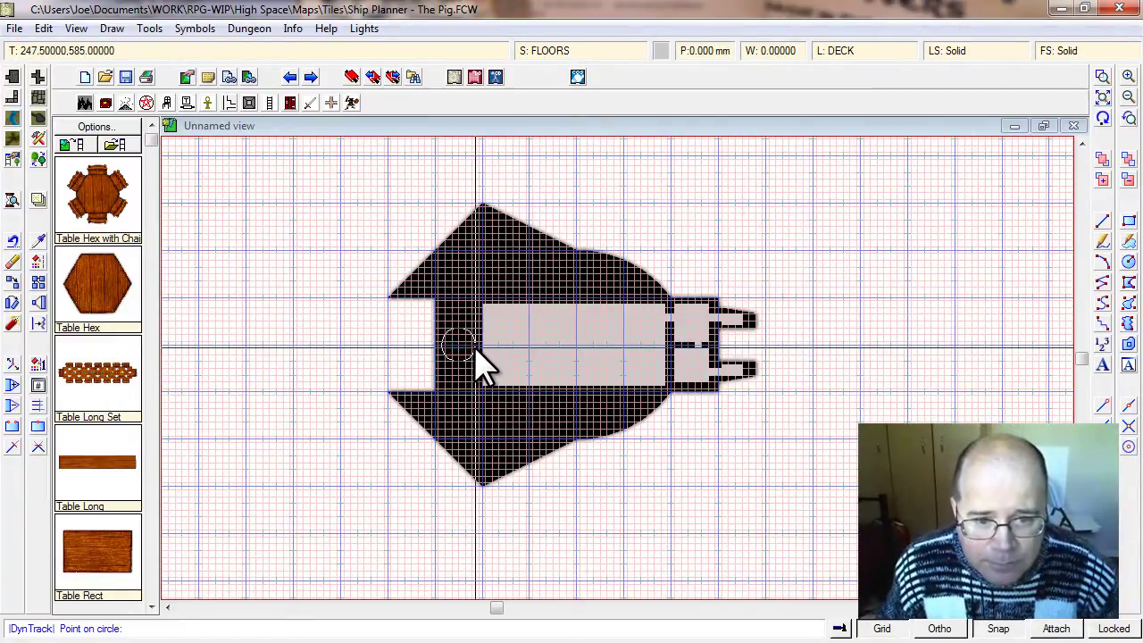
pyautogui.click(487, 348)
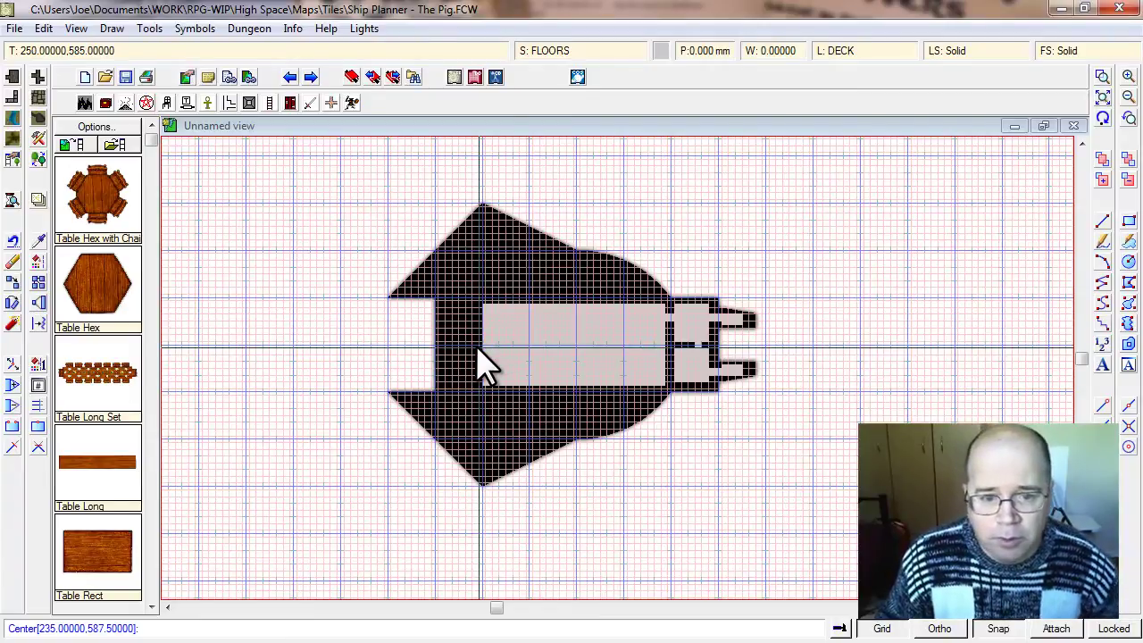
pyautogui.press('Escape')
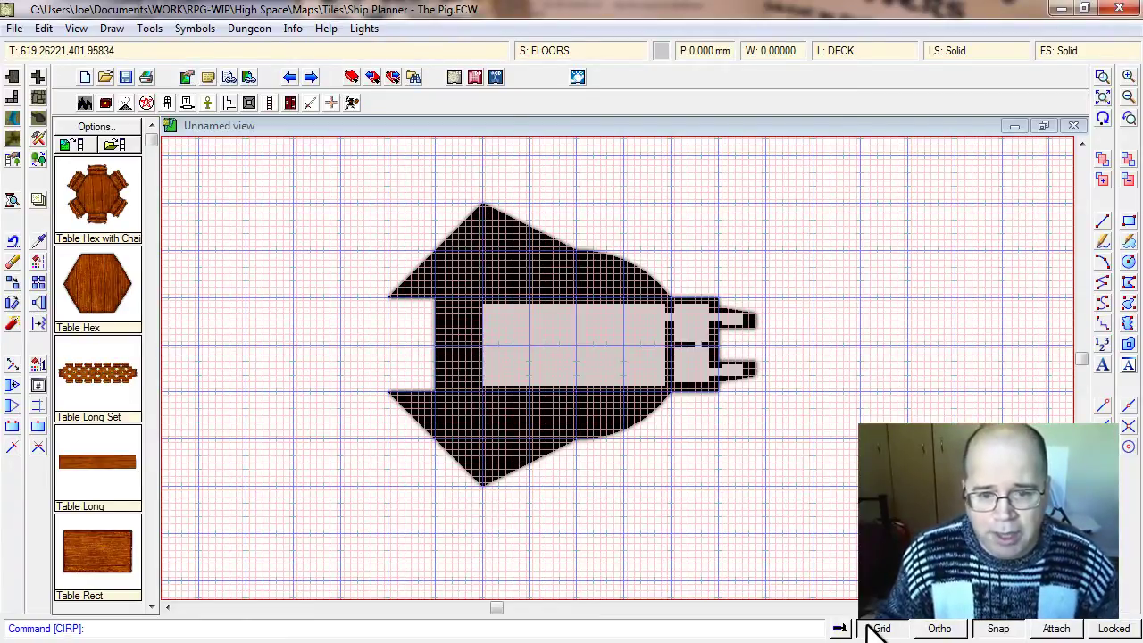
# - Set the snap divisions of the 35' Grid, 1 Snap system to 2 and apply the grid
pyautogui.rightClick(879, 628)
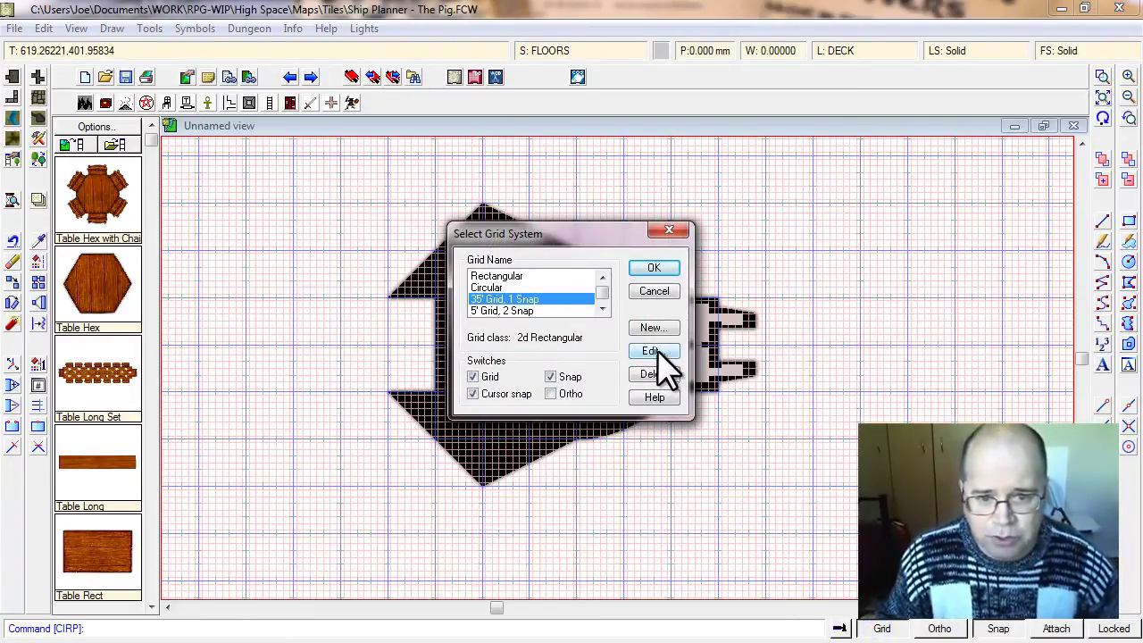
pyautogui.click(653, 351)
pyautogui.click(570, 312)
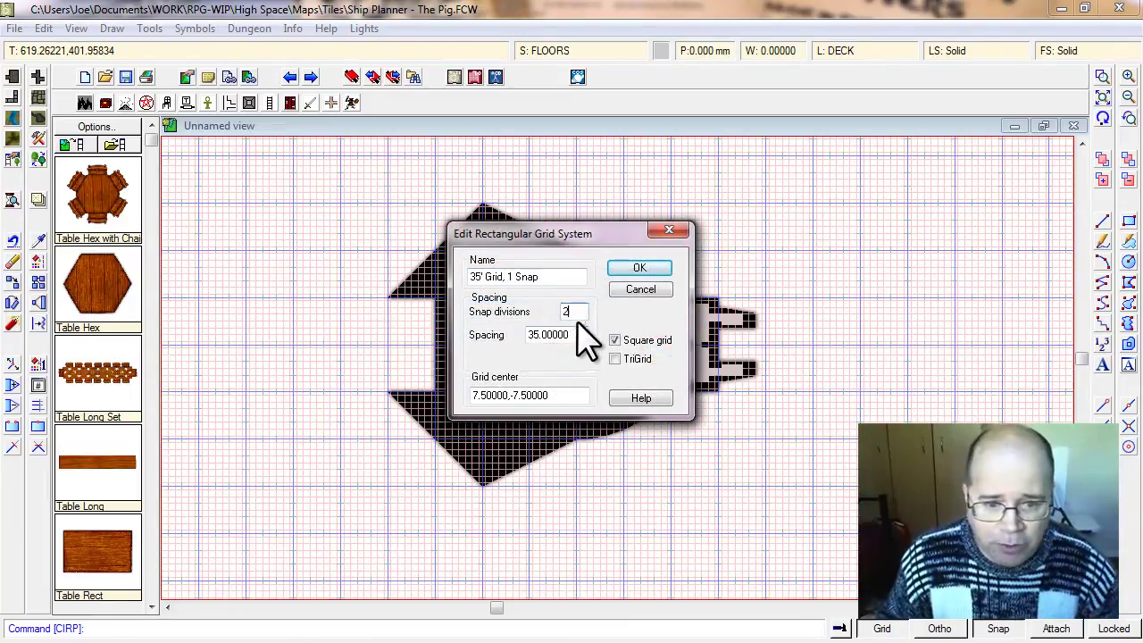
pyautogui.write('2')
pyautogui.click(638, 269)
pyautogui.click(650, 269)
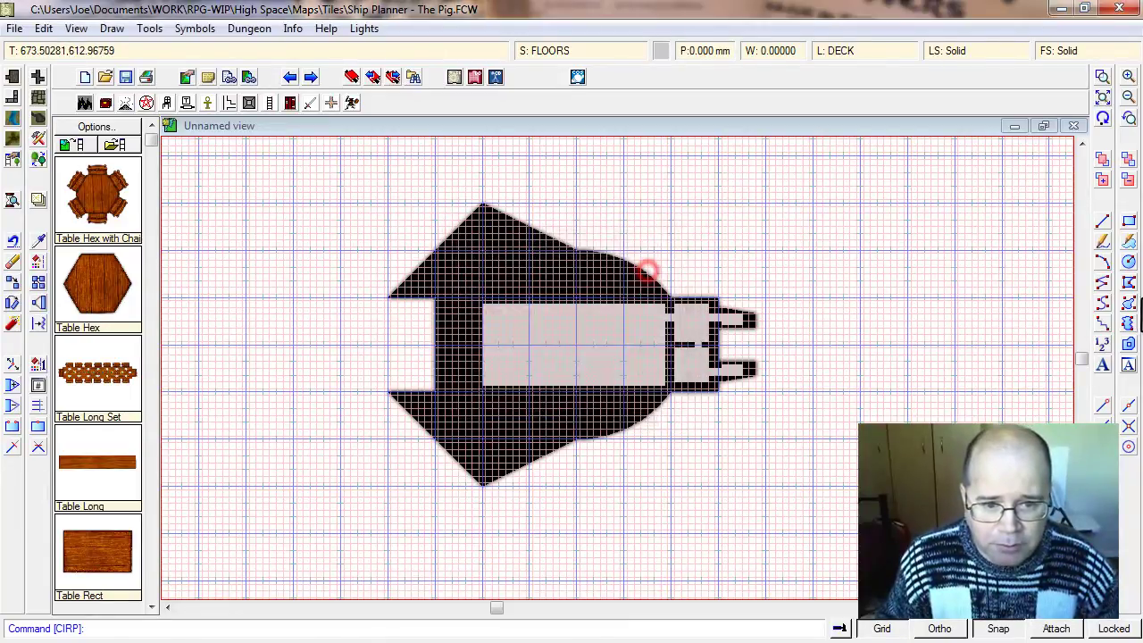
# - Draw a filled floor circle centred at 252.5,587.5 on the middle of the main room's rear edge, bulging out behind the room
pyautogui.click(1128, 262)
pyautogui.click(474, 344)
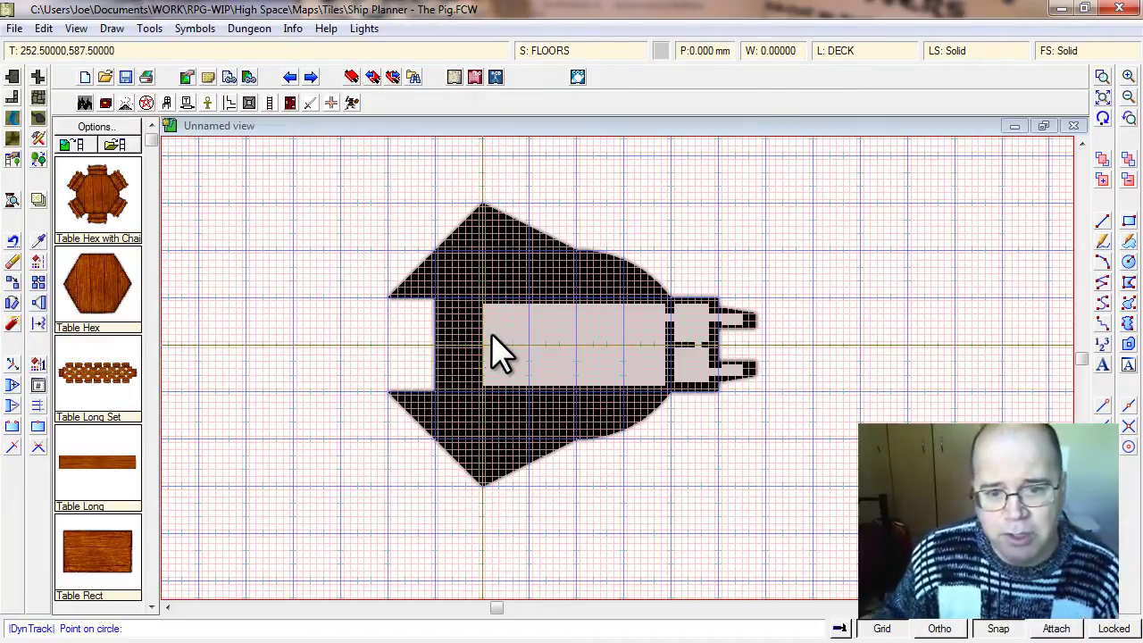
pyautogui.click(477, 320)
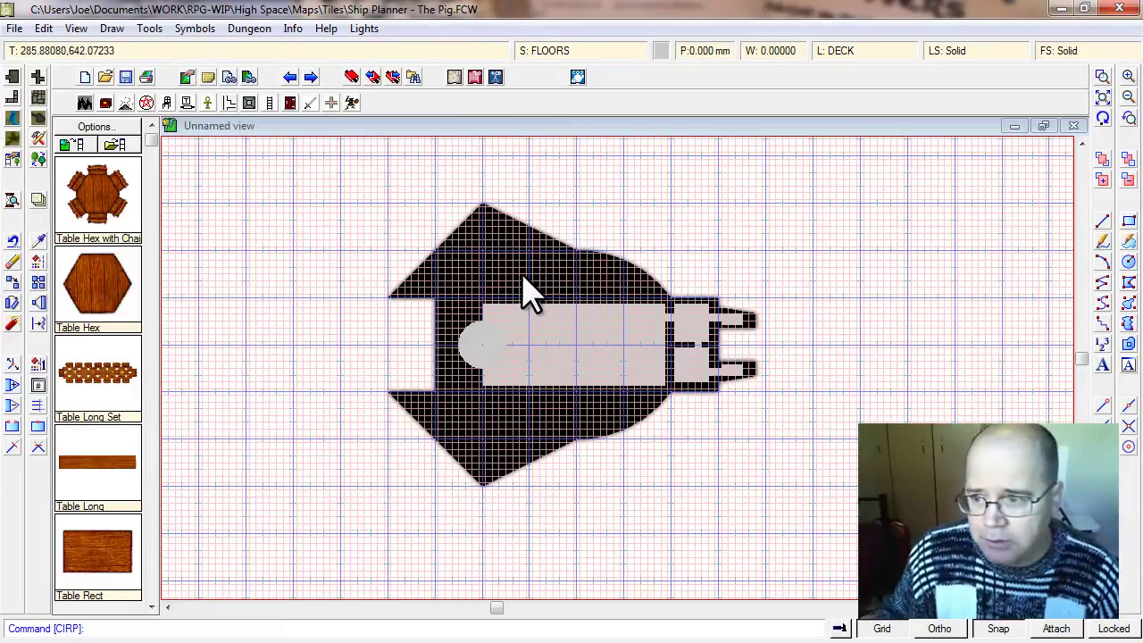
pyautogui.click(1129, 223)
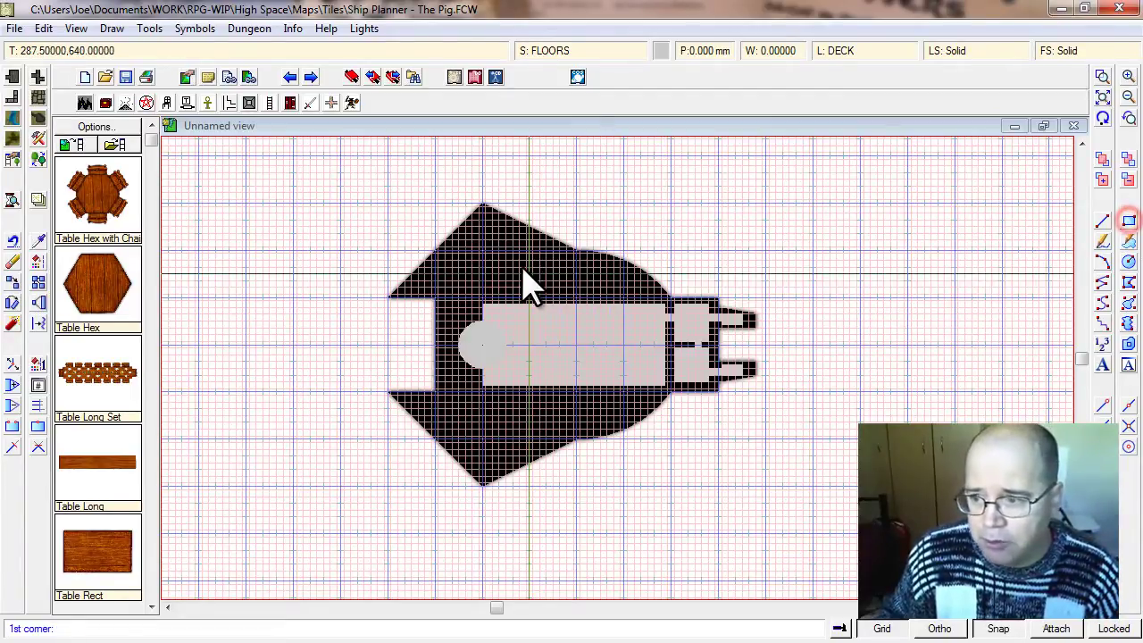
pyautogui.click(1128, 261)
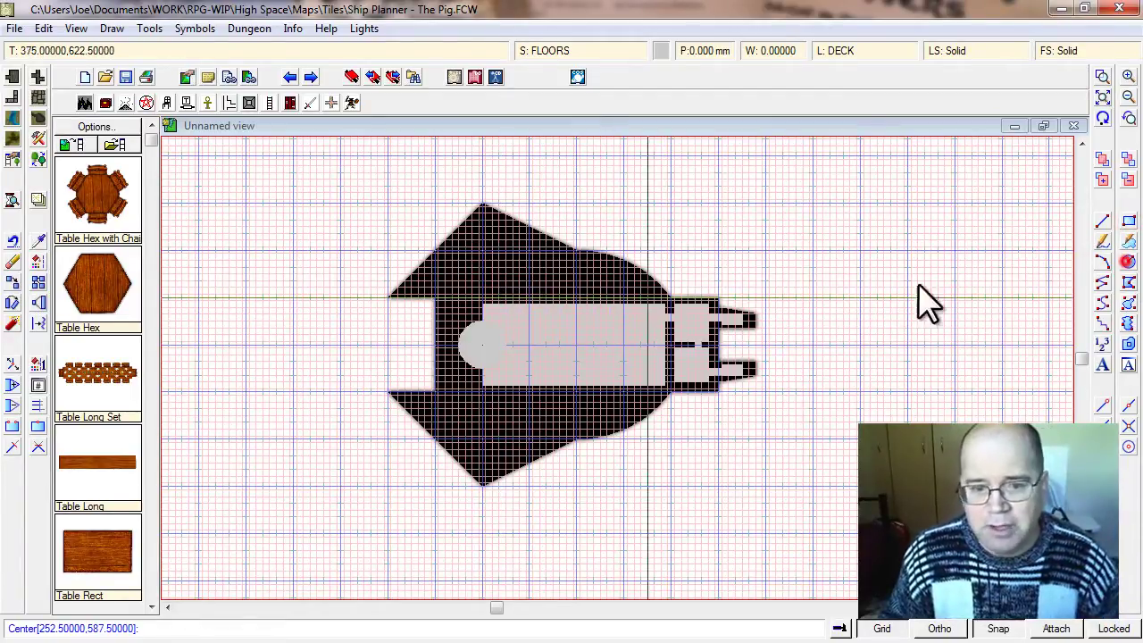
pyautogui.press('Escape')
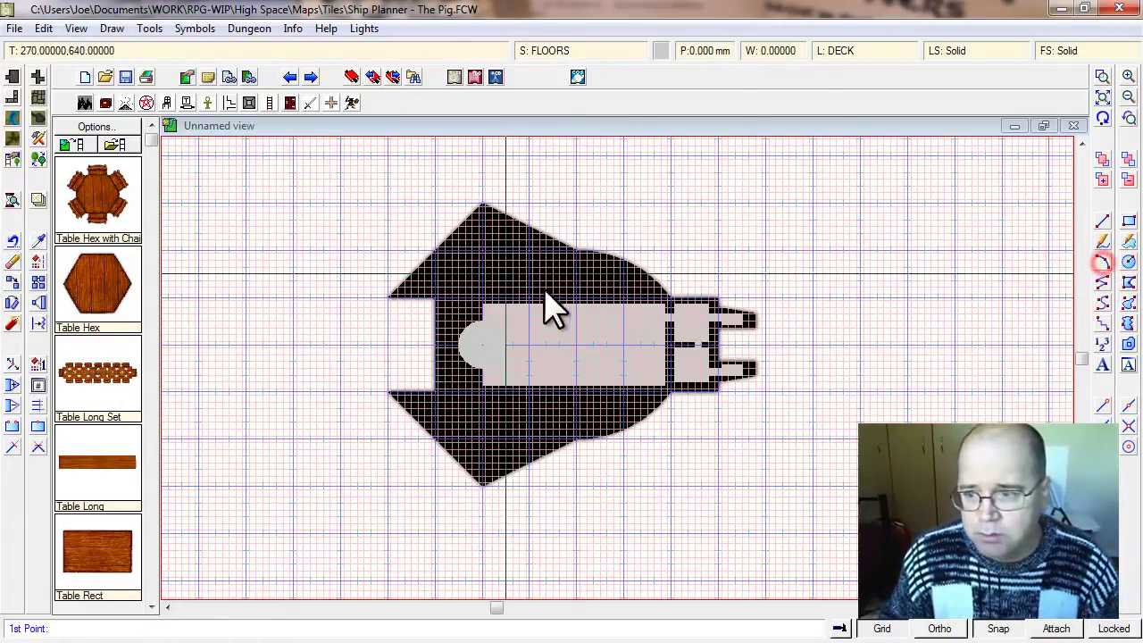
# - Switch the active grid system to 5' Grid, 2 Snap
pyautogui.rightClick(881, 628)
pyautogui.click(516, 311)
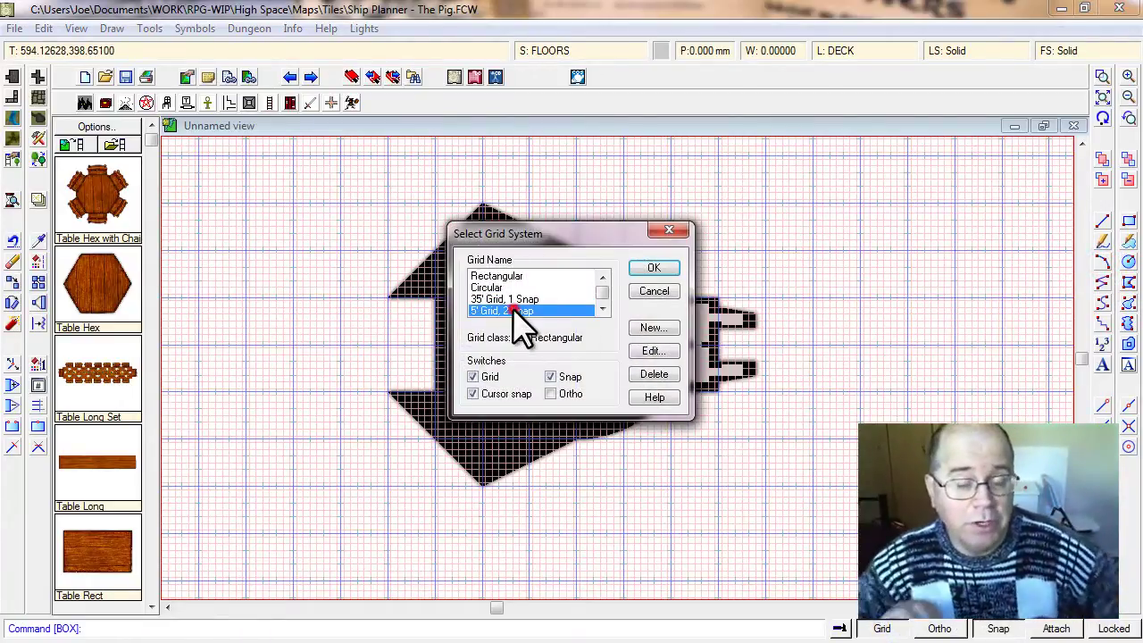
pyautogui.click(654, 269)
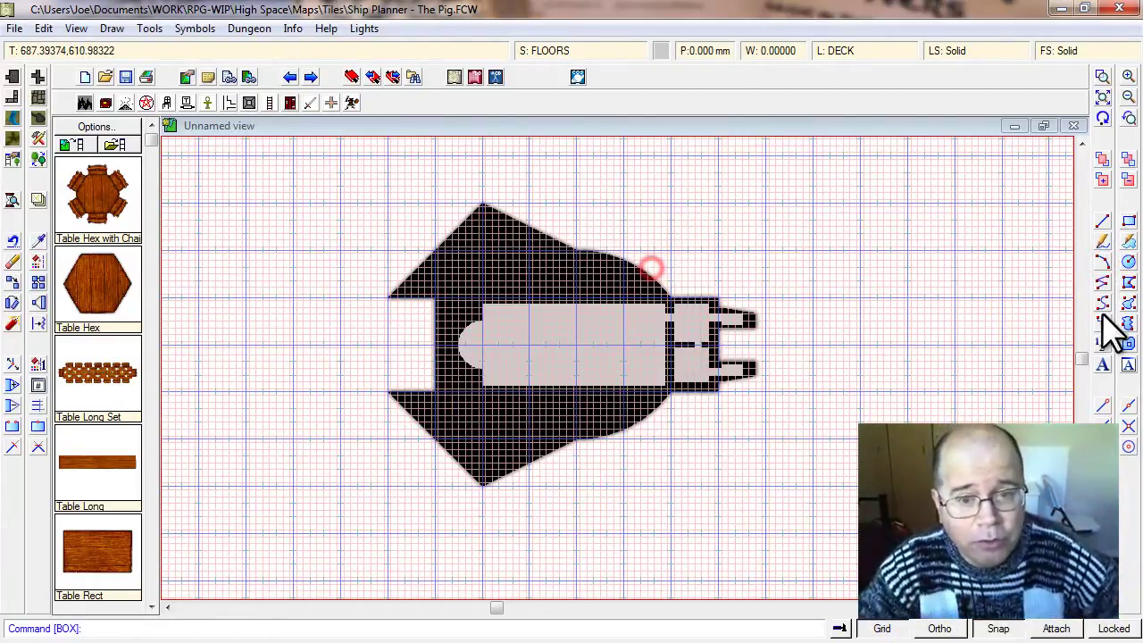
# - Draw an arc above the main room's upper edge, starting at its rear corner and peaking at 305,635, and convert it into a filled polygon
pyautogui.click(1102, 262)
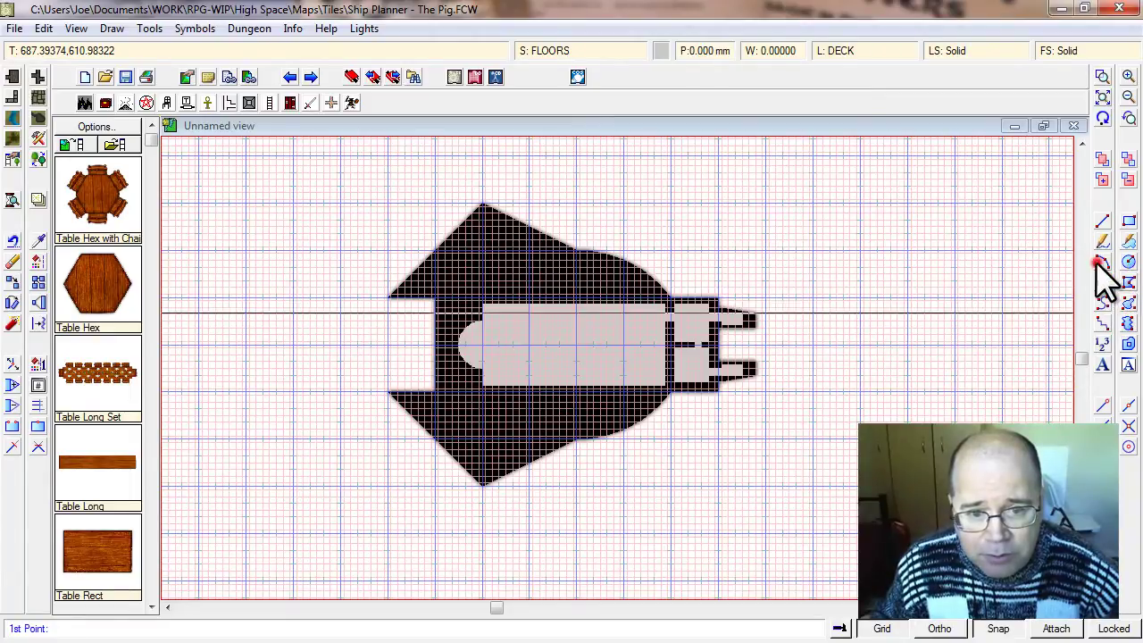
pyautogui.click(481, 304)
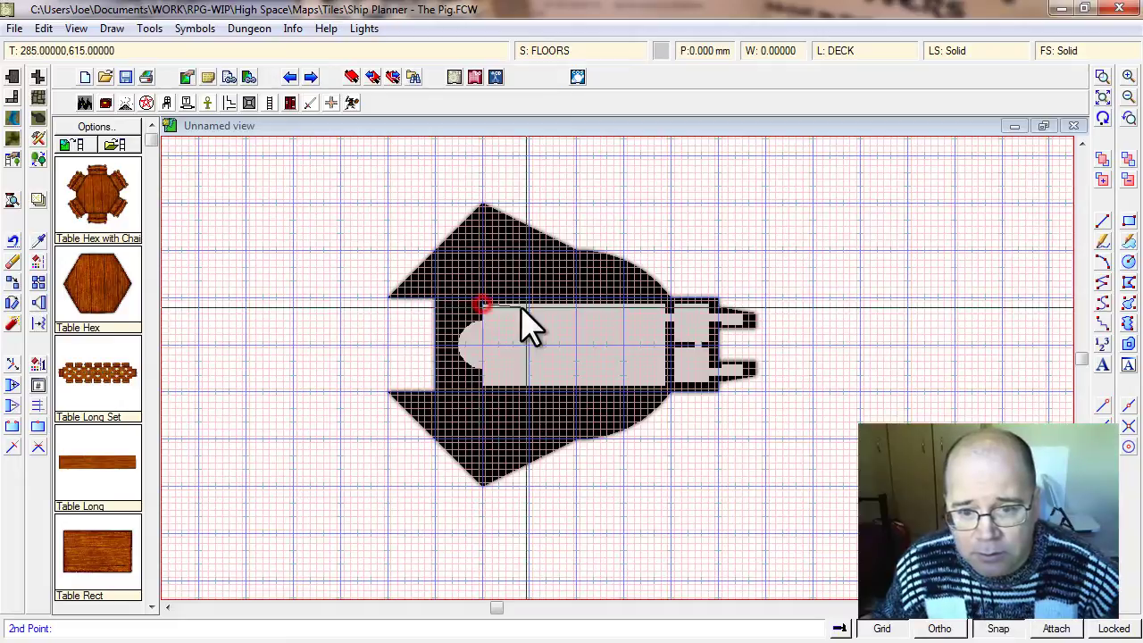
pyautogui.click(625, 304)
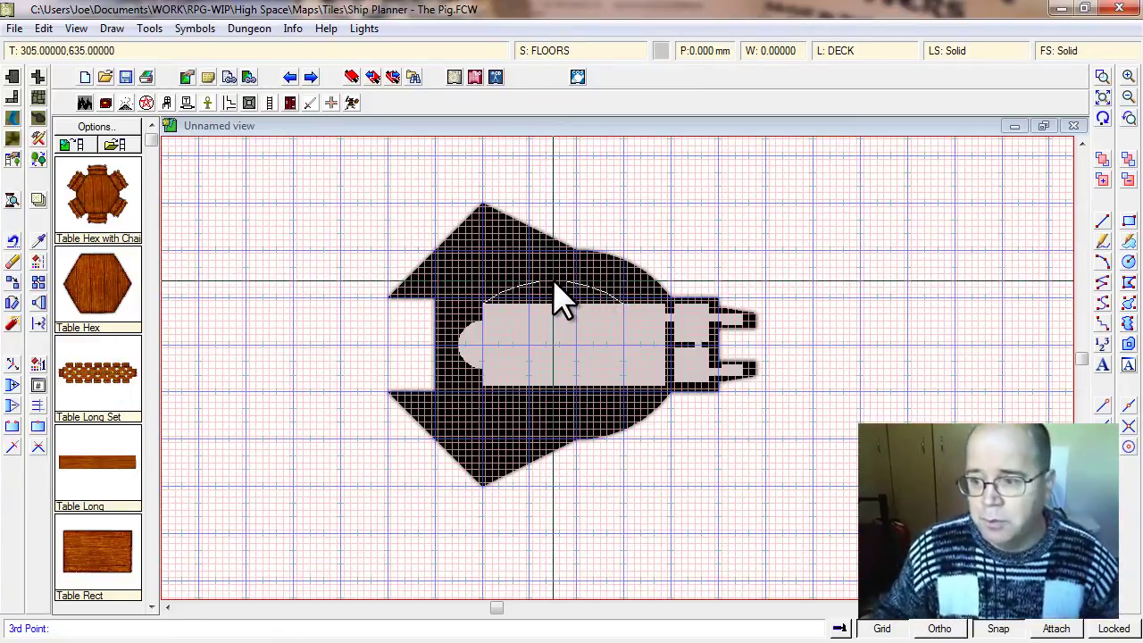
pyautogui.click(554, 287)
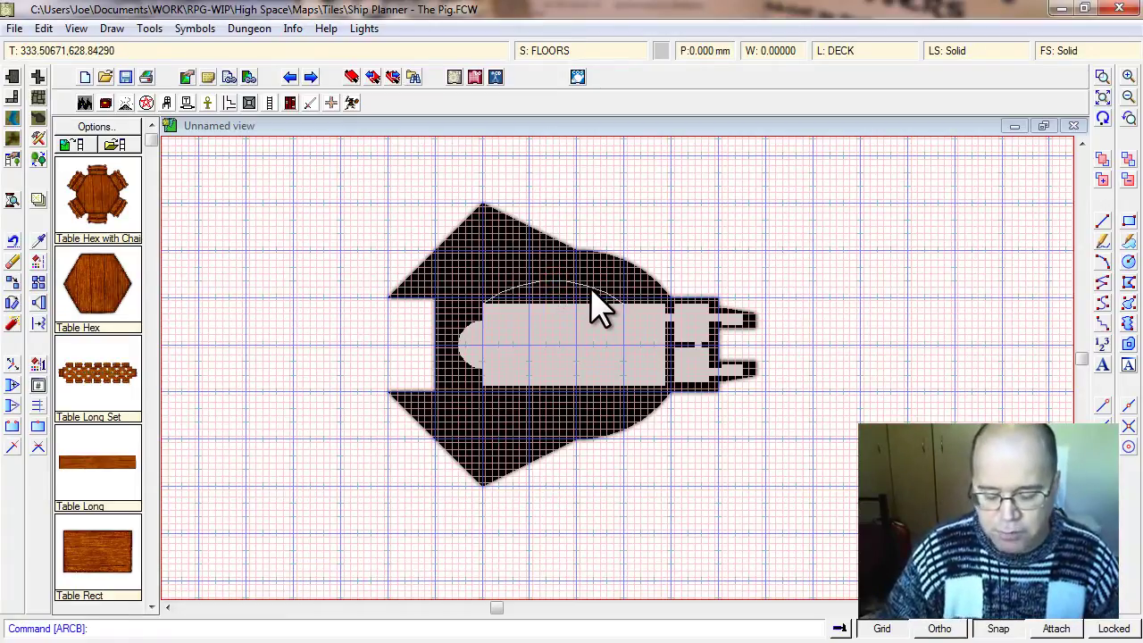
pyautogui.click(1128, 343)
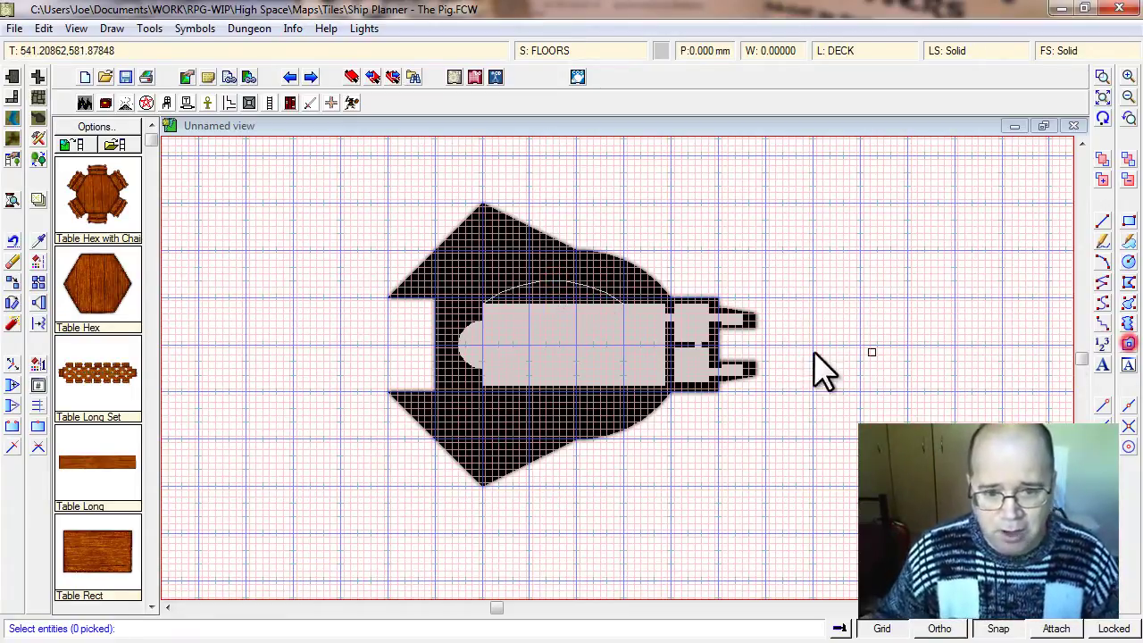
pyautogui.rightClick(517, 335)
pyautogui.click(518, 333)
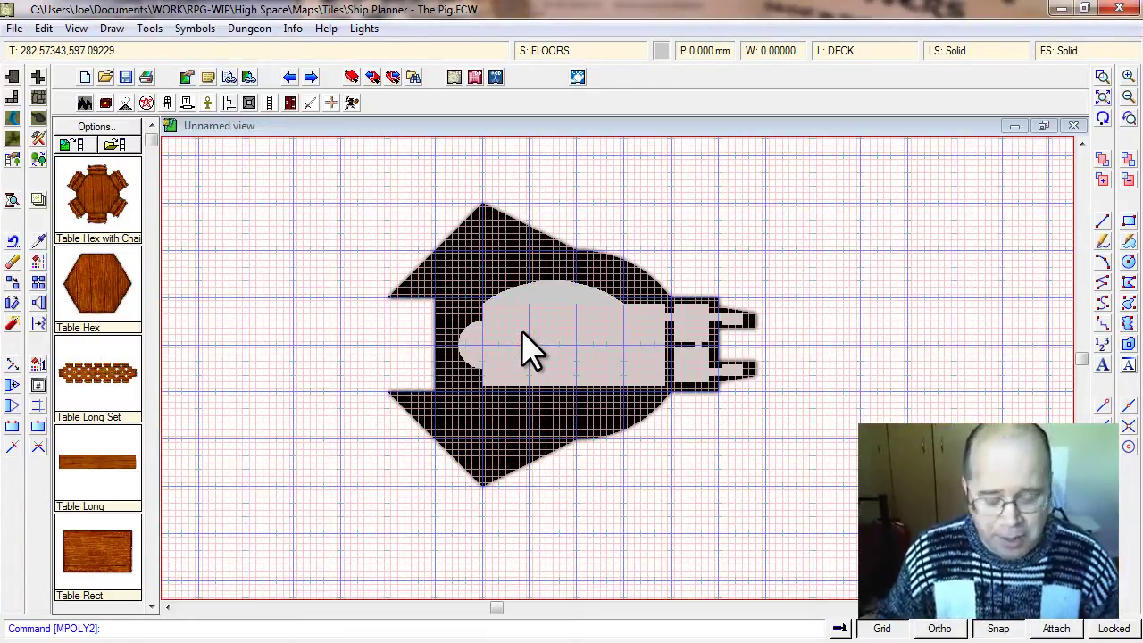
# - Copy the filled arc segment straight down to just below the main room's lower edge
pyautogui.click(38, 280)
pyautogui.click(520, 269)
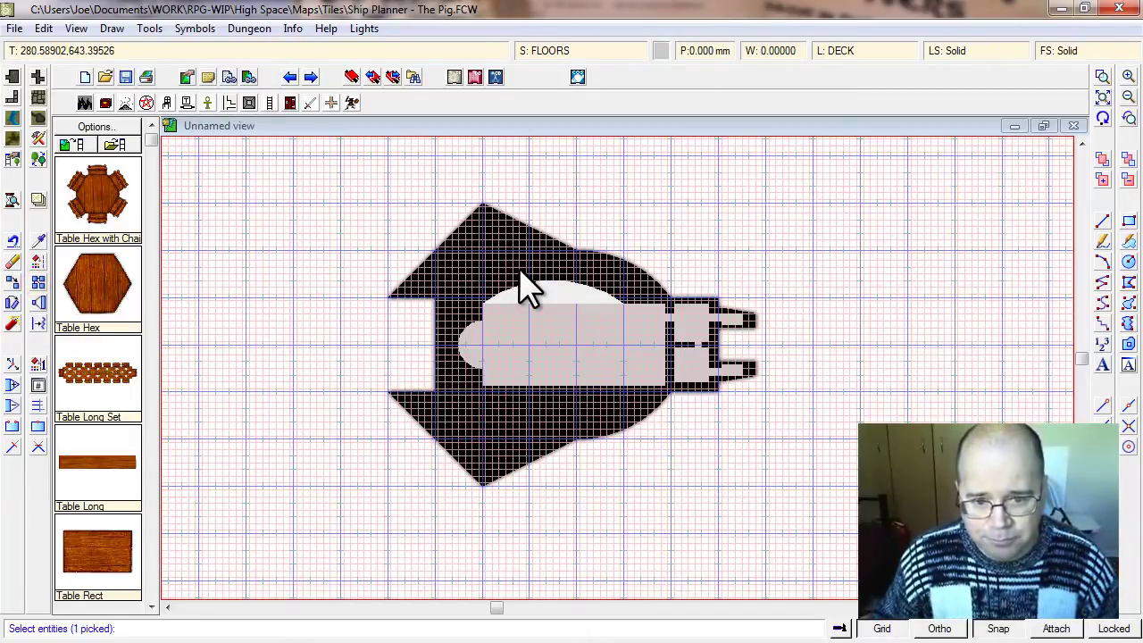
pyautogui.rightClick(582, 329)
pyautogui.click(562, 334)
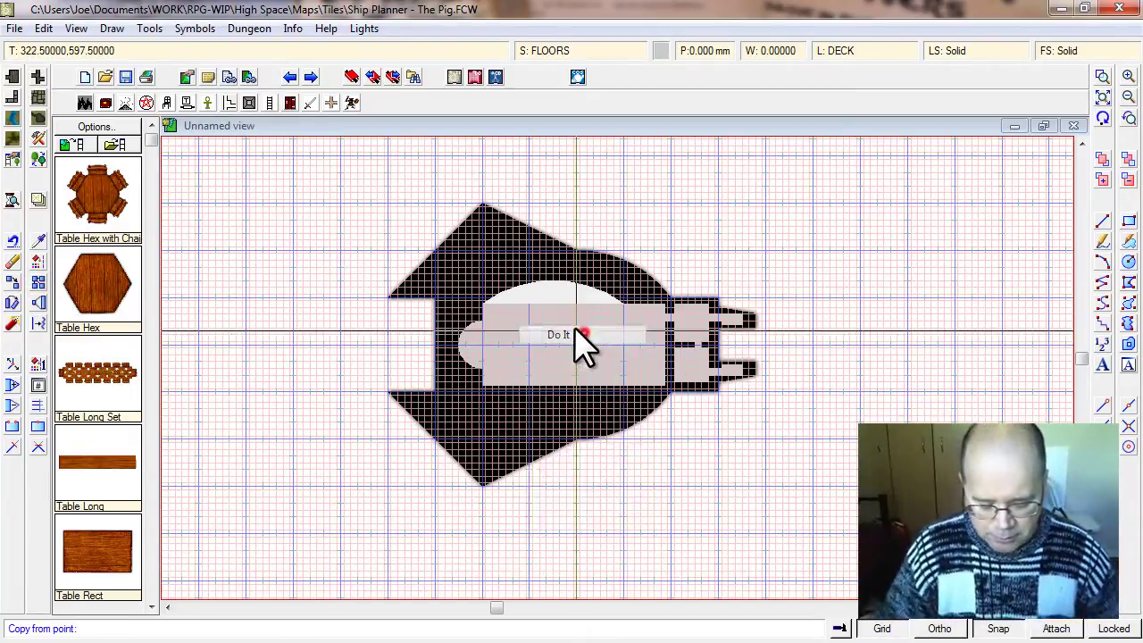
pyautogui.click(582, 332)
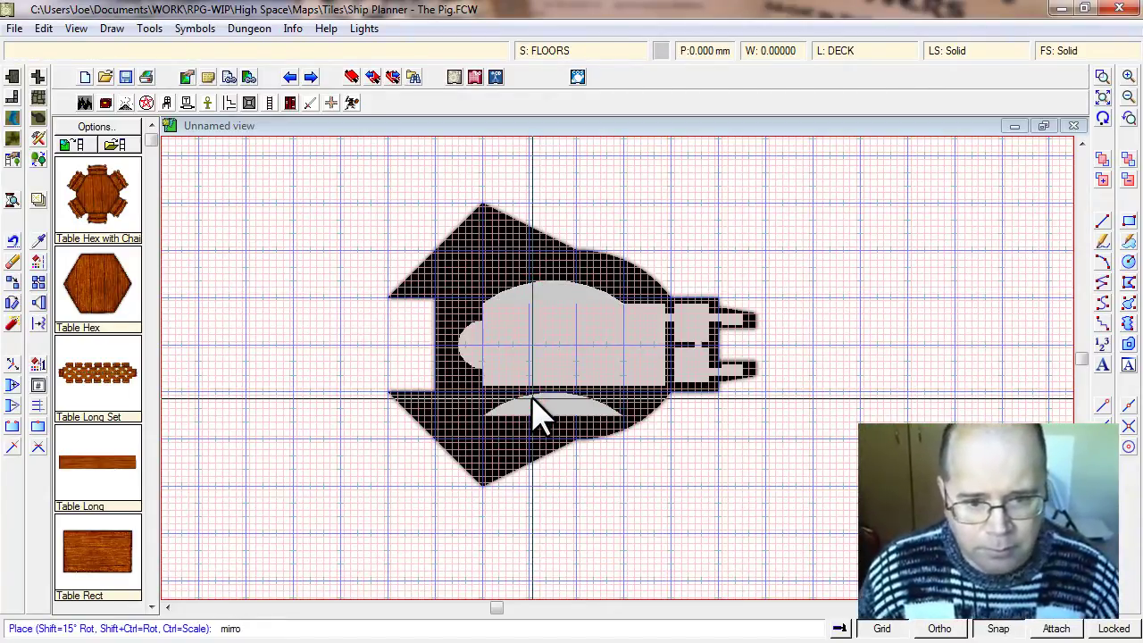
pyautogui.click(535, 412)
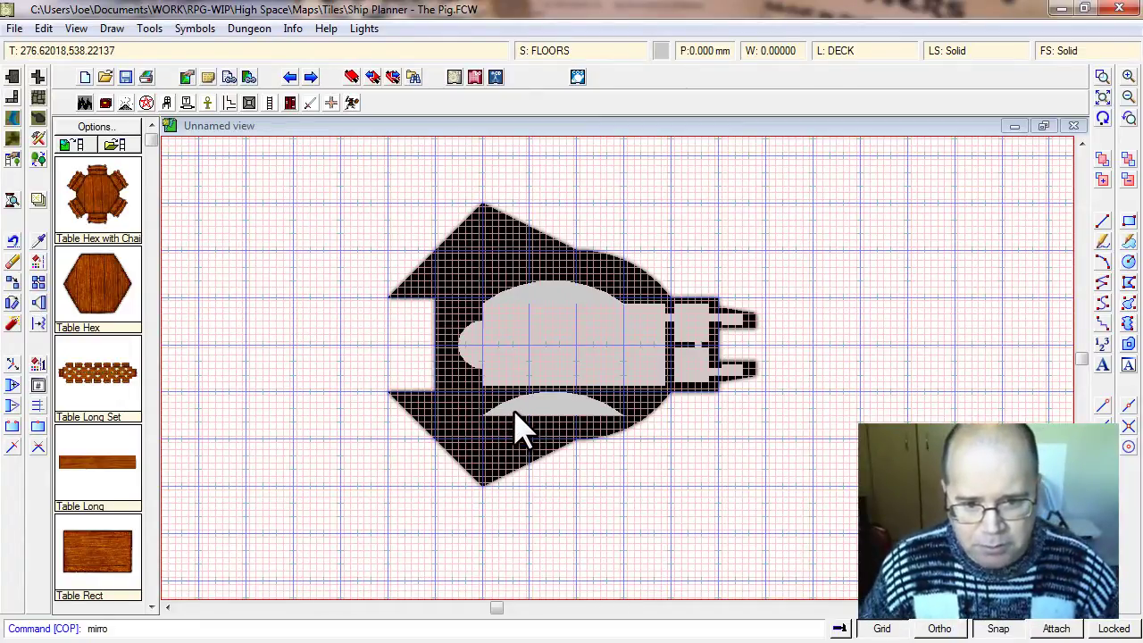
# - Mirror the copied arc segment about a horizontal line so that its curve bulges downward
pyautogui.click(515, 413)
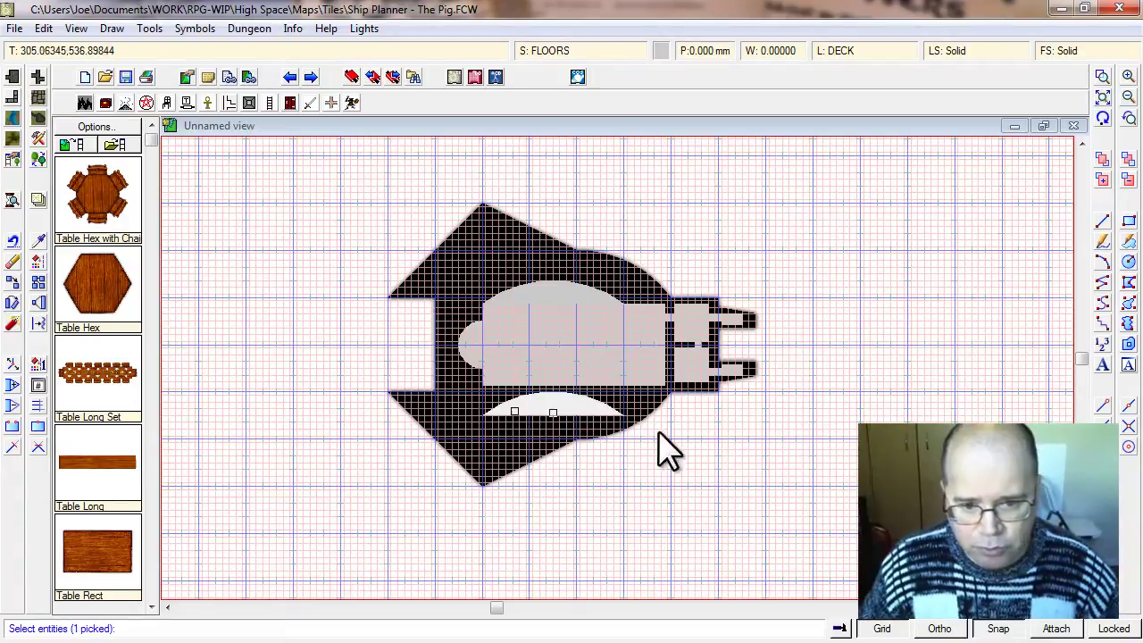
pyautogui.rightClick(509, 416)
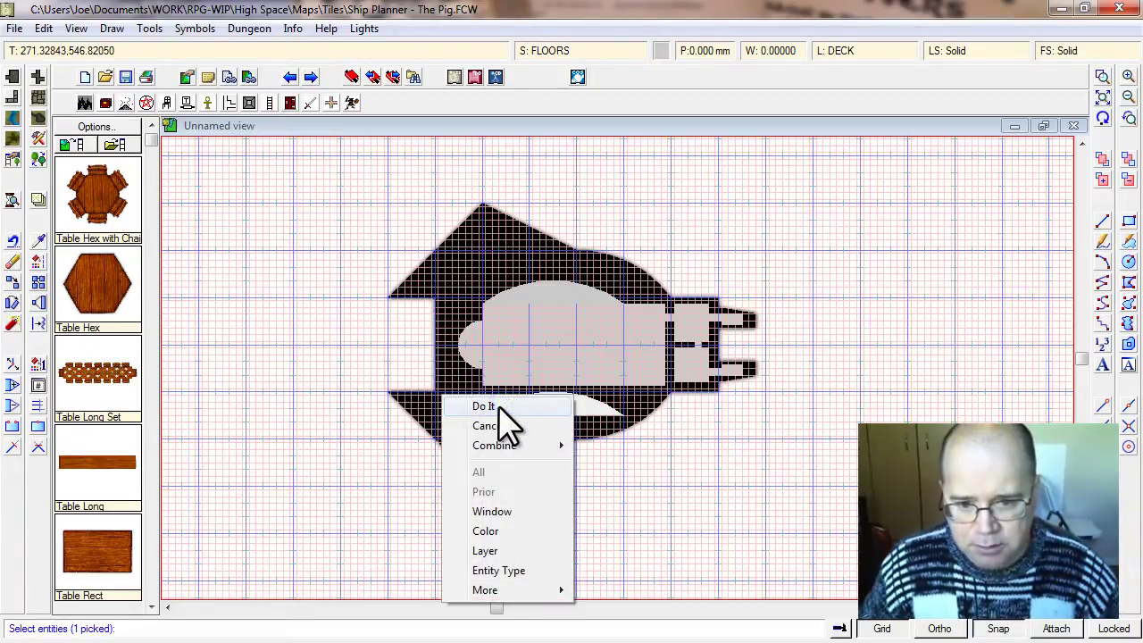
pyautogui.click(502, 410)
pyautogui.click(499, 411)
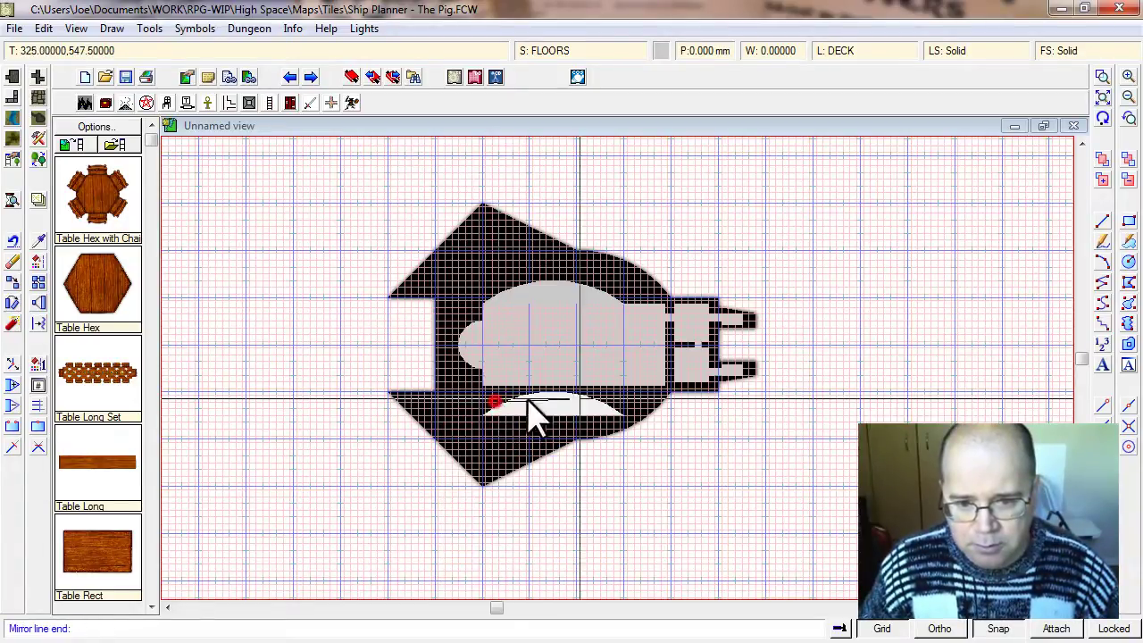
pyautogui.click(621, 409)
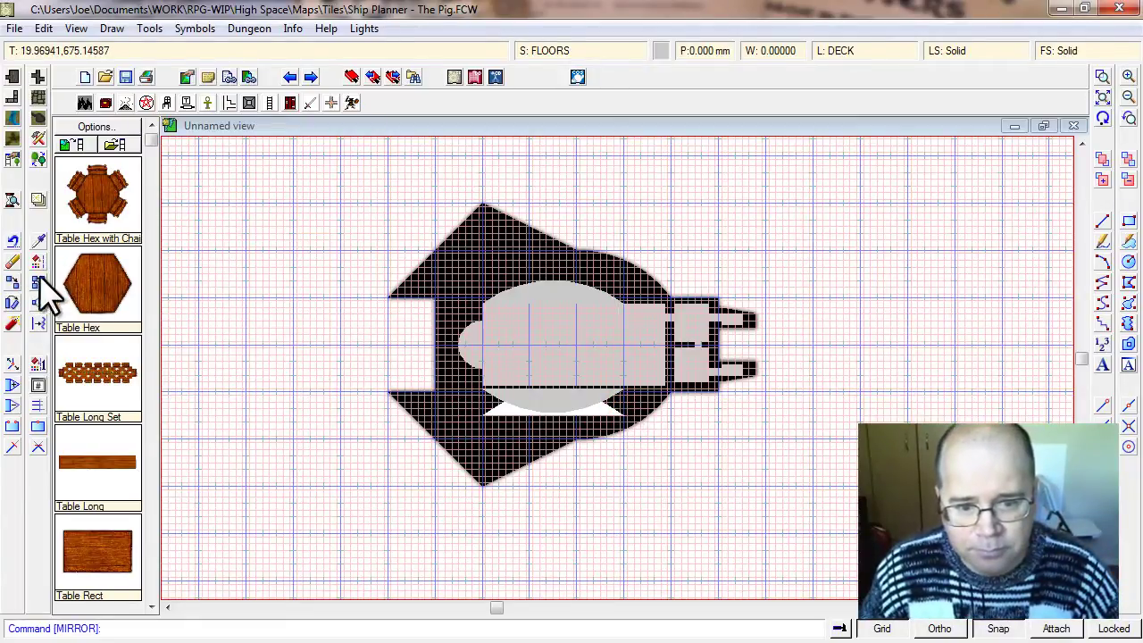
# - Move the mirrored arc segment slightly up to close the gap to the main room's lower edge
pyautogui.click(15, 283)
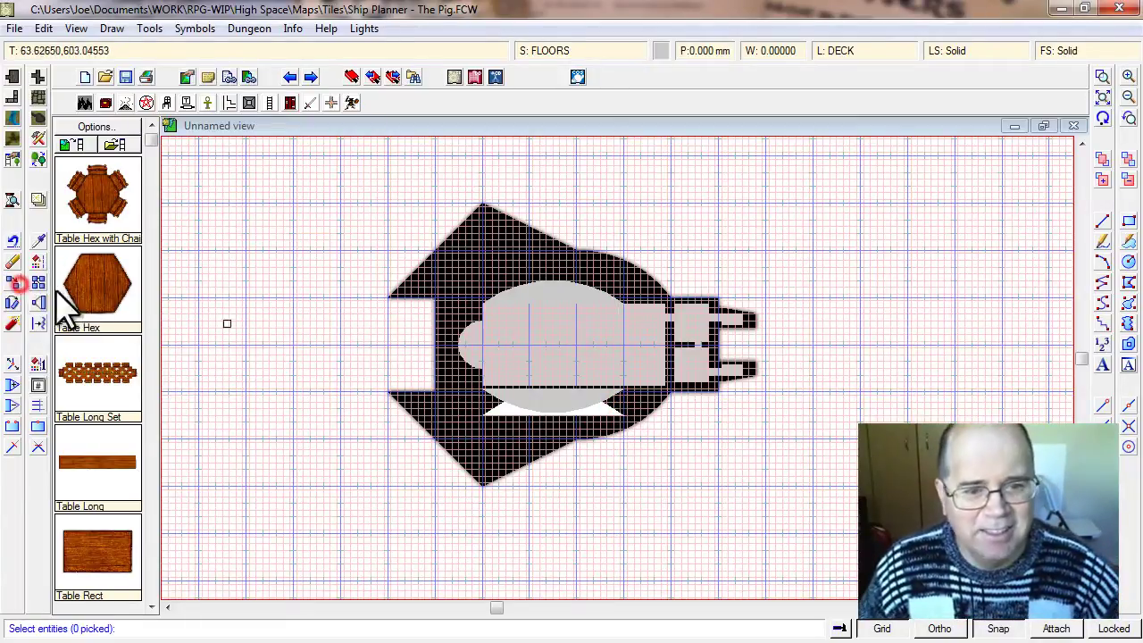
pyautogui.click(495, 398)
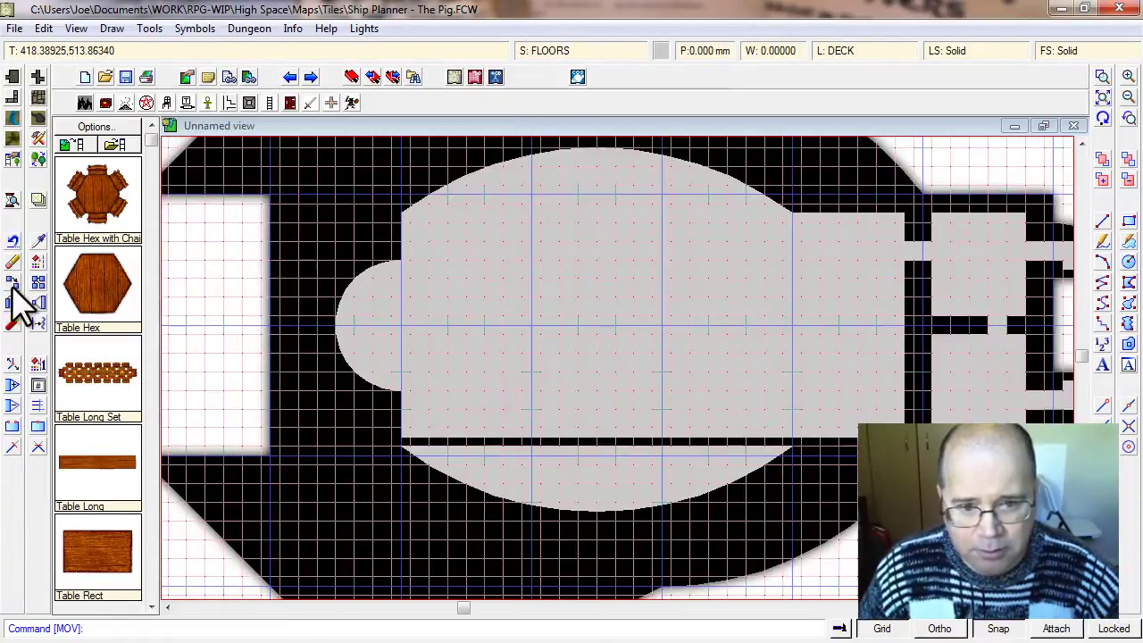
pyautogui.click(14, 283)
pyautogui.click(497, 500)
pyautogui.rightClick(497, 500)
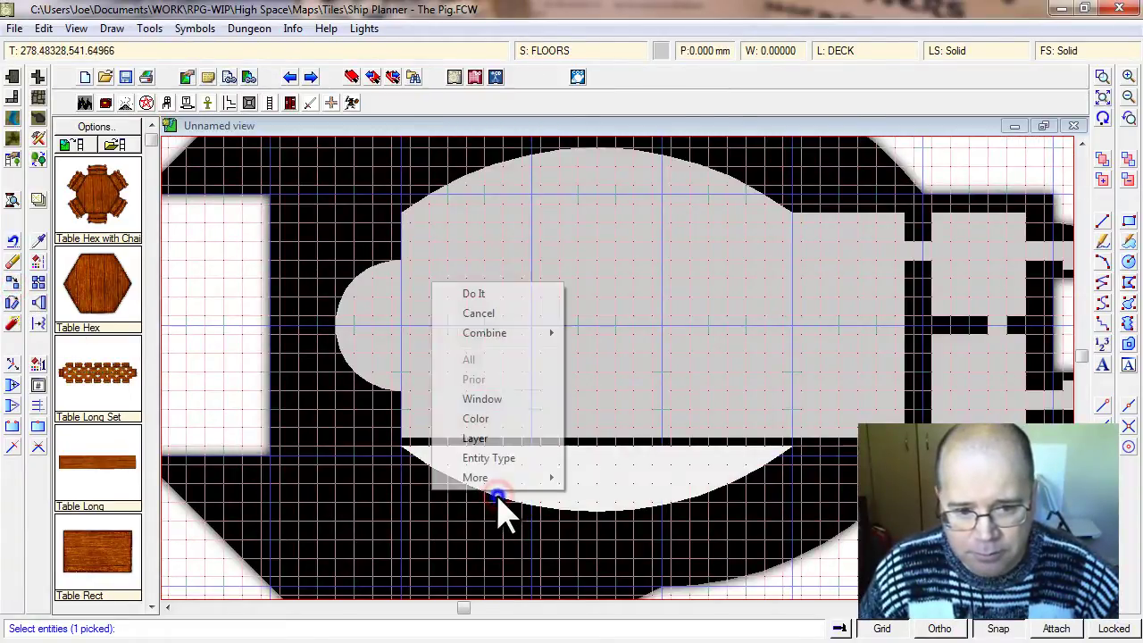
pyautogui.click(474, 296)
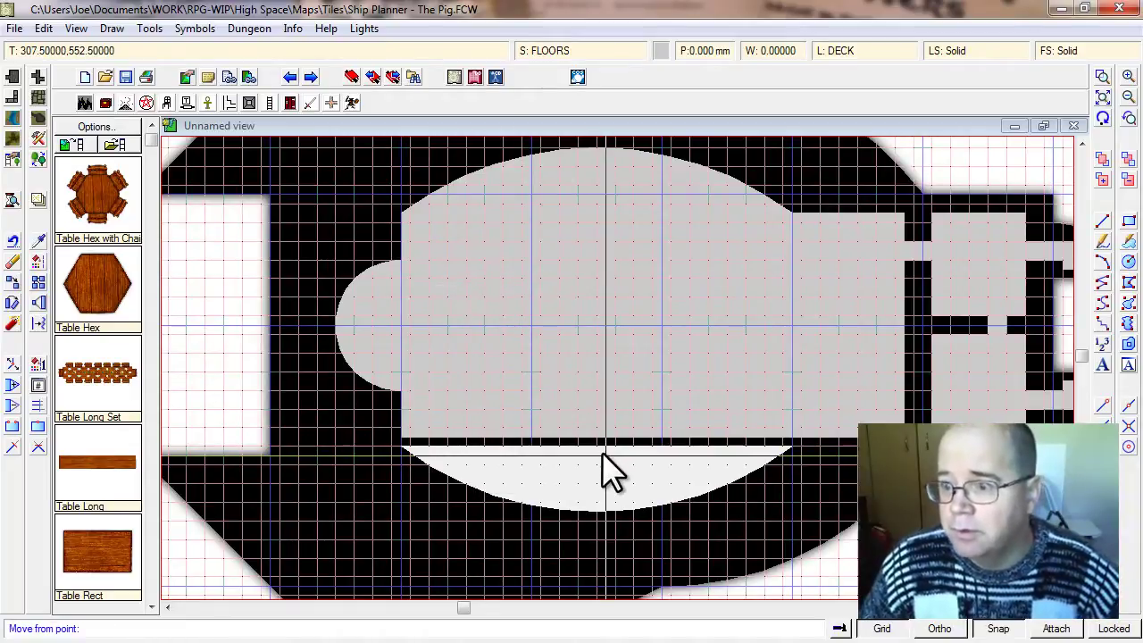
pyautogui.click(602, 452)
pyautogui.click(600, 442)
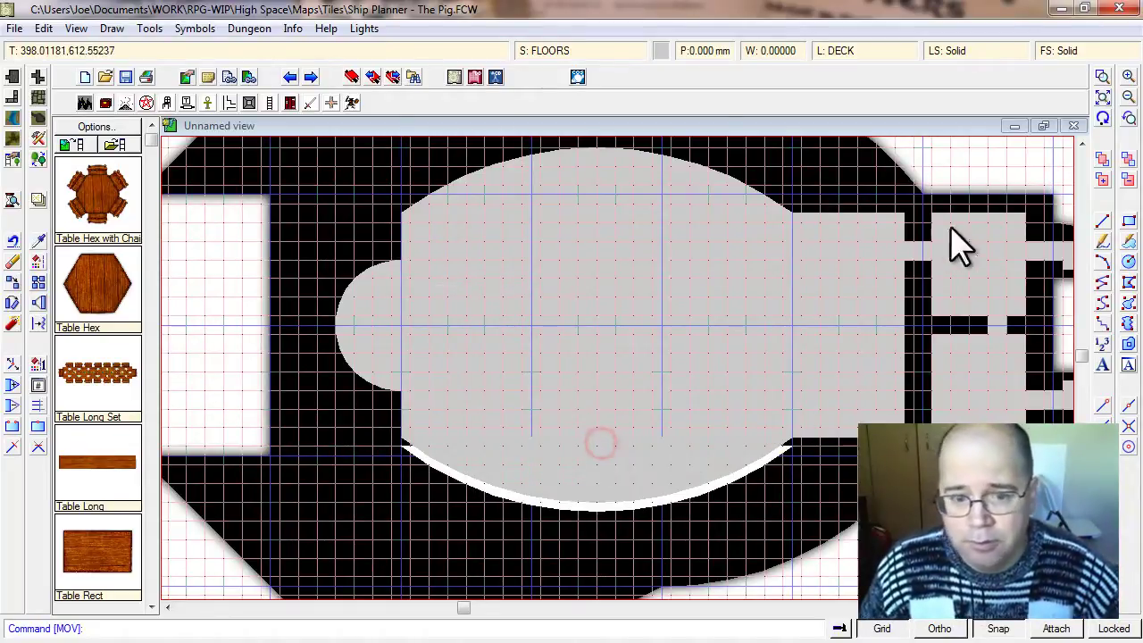
# - Save the drawing and frame the whole ship in the view
pyautogui.click(1104, 96)
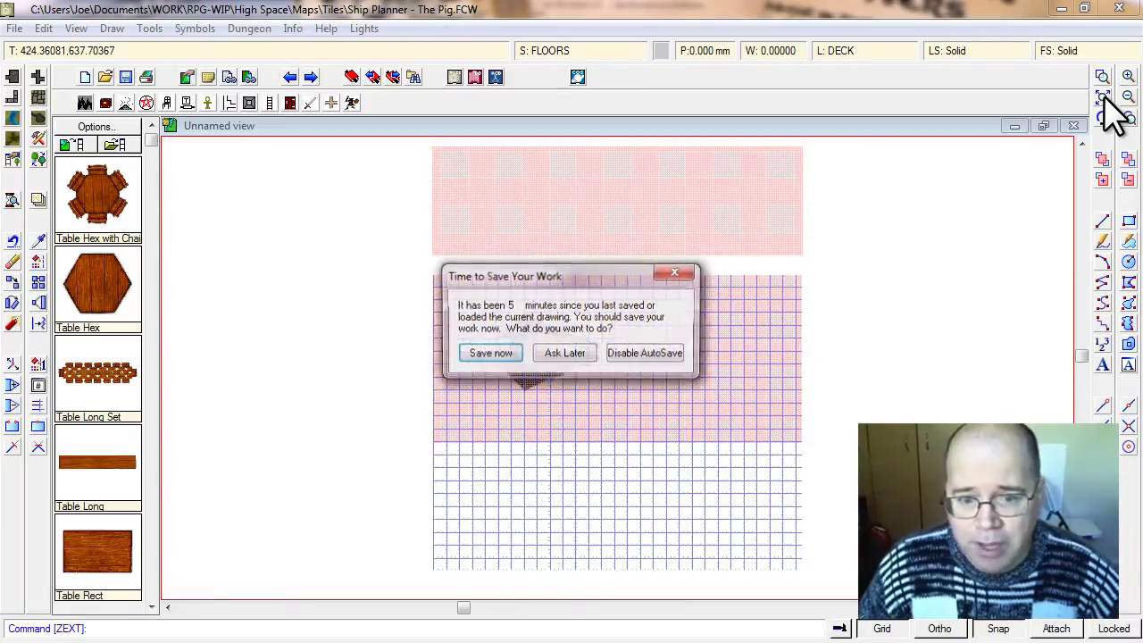
pyautogui.click(491, 353)
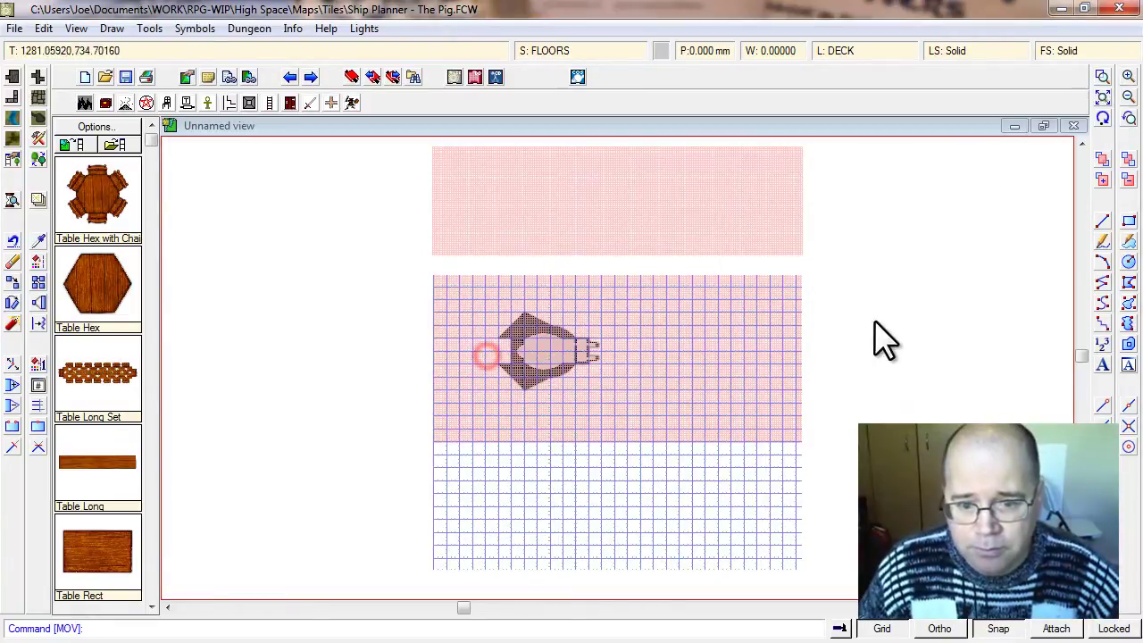
pyautogui.click(1102, 77)
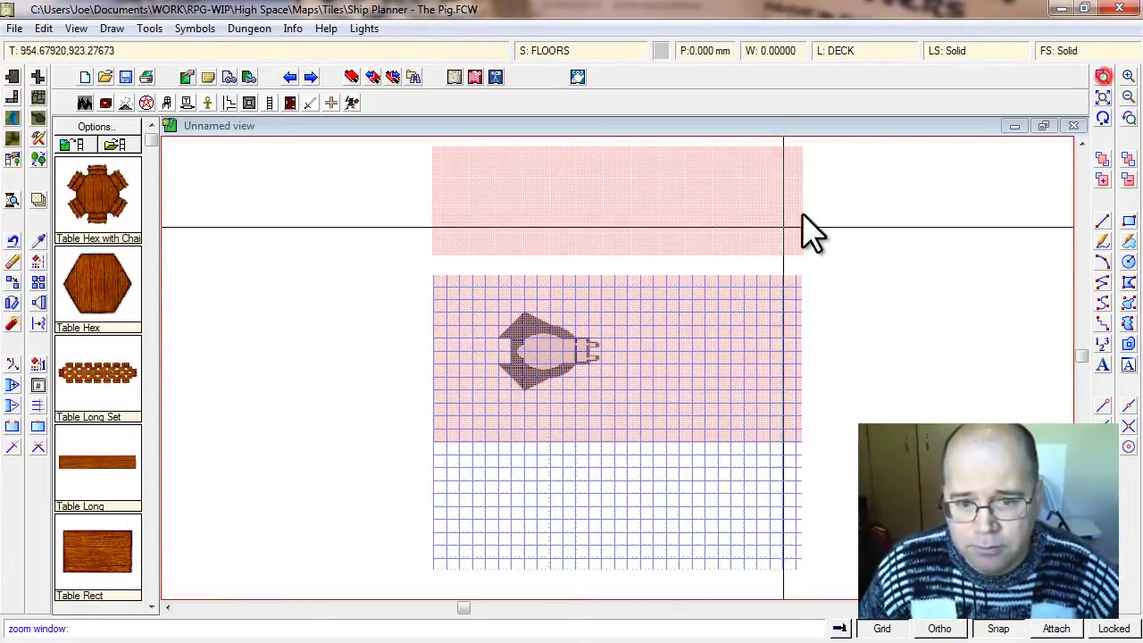
pyautogui.click(483, 296)
pyautogui.click(644, 391)
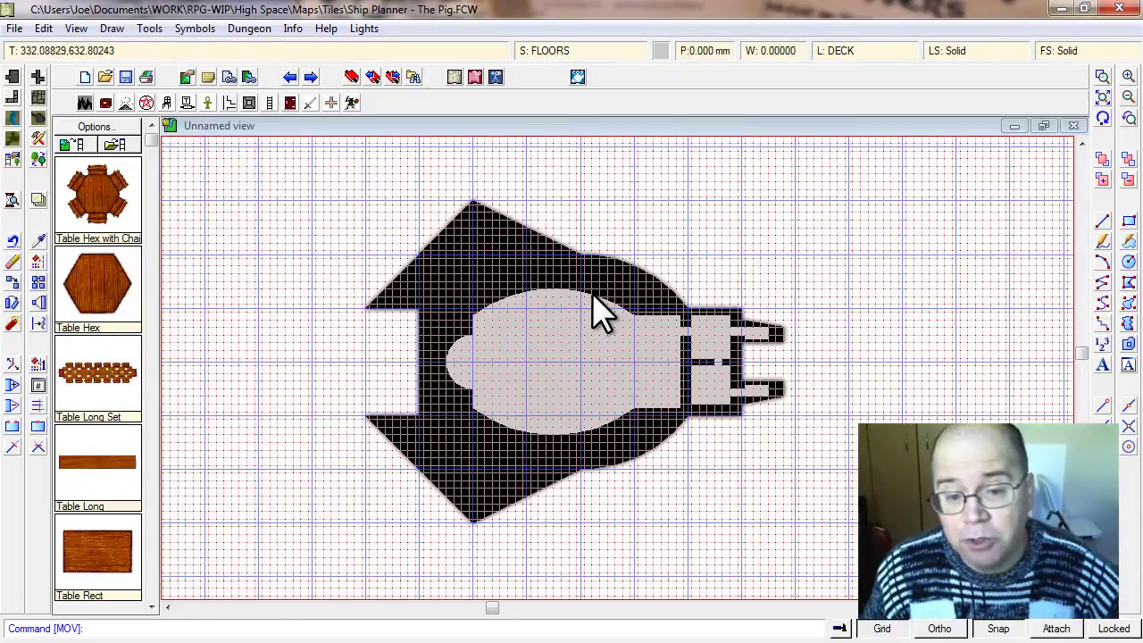
pyautogui.click(536, 305)
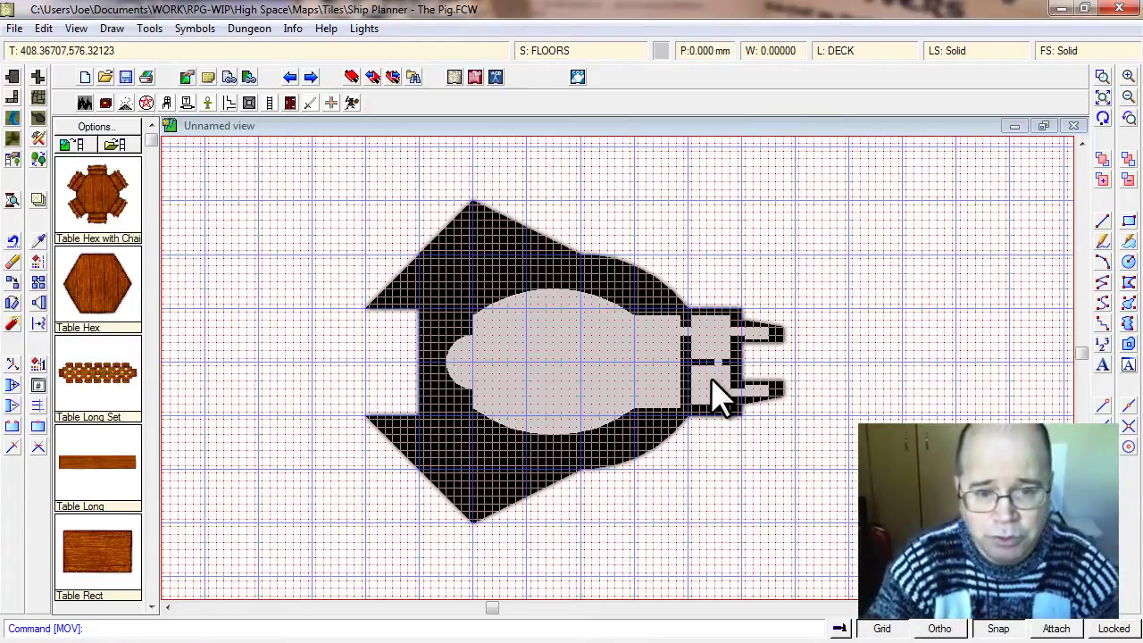
pyautogui.scroll(-1, 820, 477)
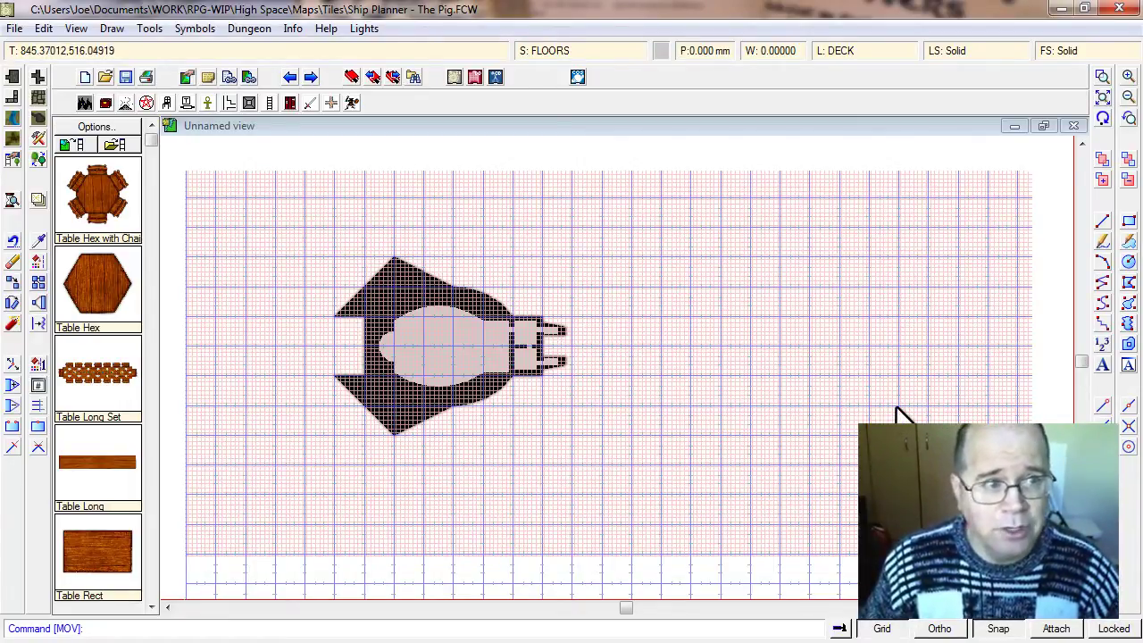
# - Save a copy of the drawing as a Rectangular section JPEG named Ship Planner - The Pig.JPG in the Tiles folder
pyautogui.click(1103, 76)
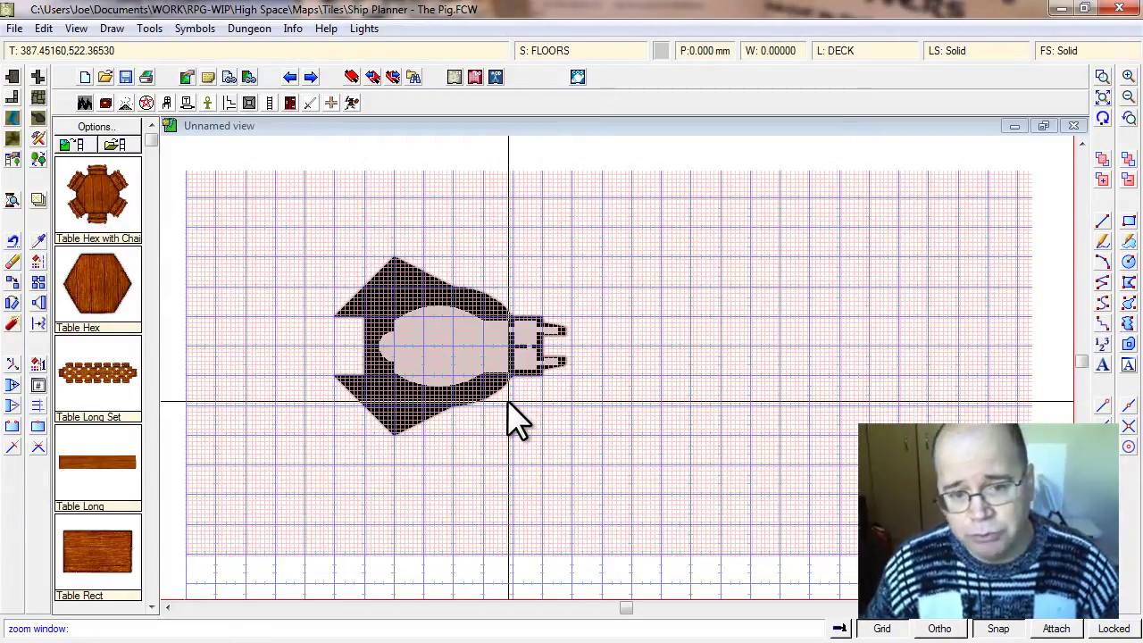
pyautogui.click(14, 29)
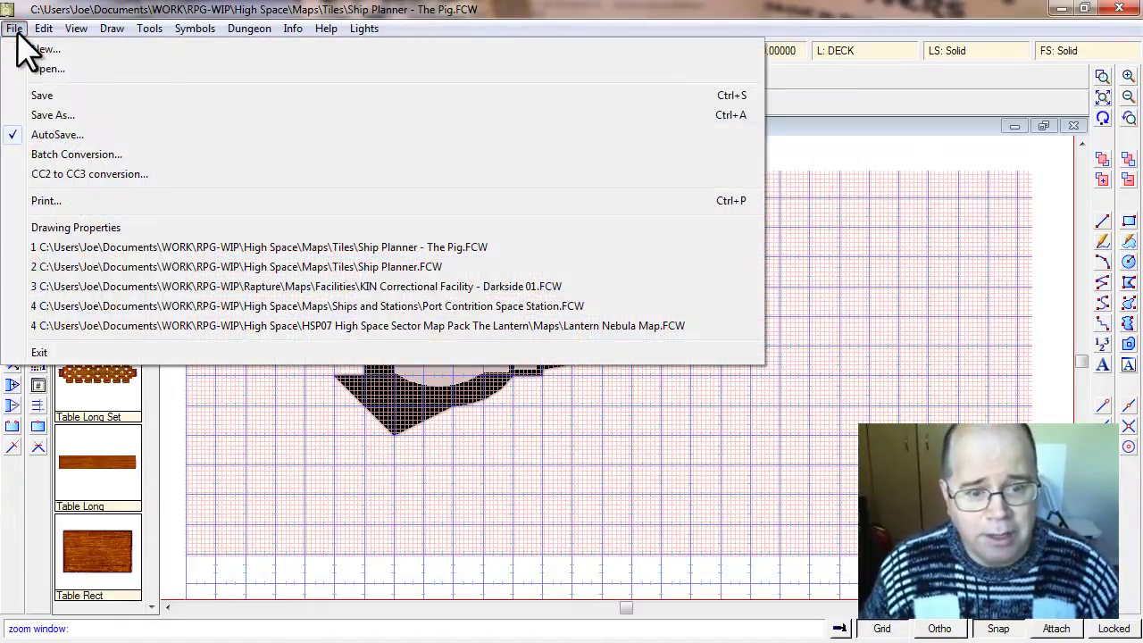
pyautogui.click(47, 119)
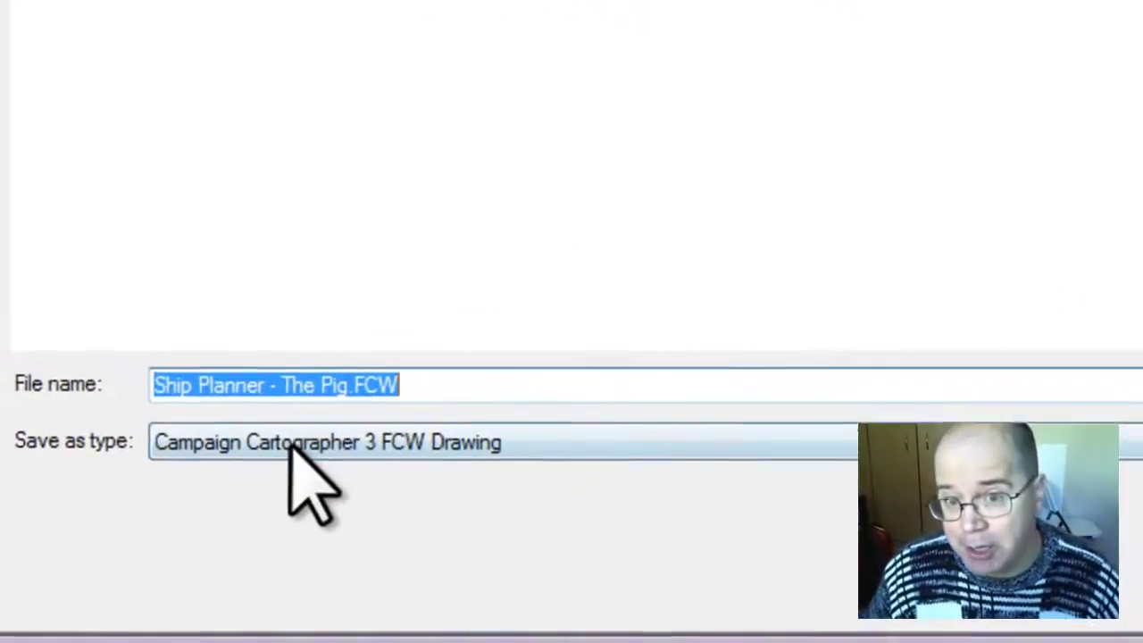
pyautogui.click(378, 492)
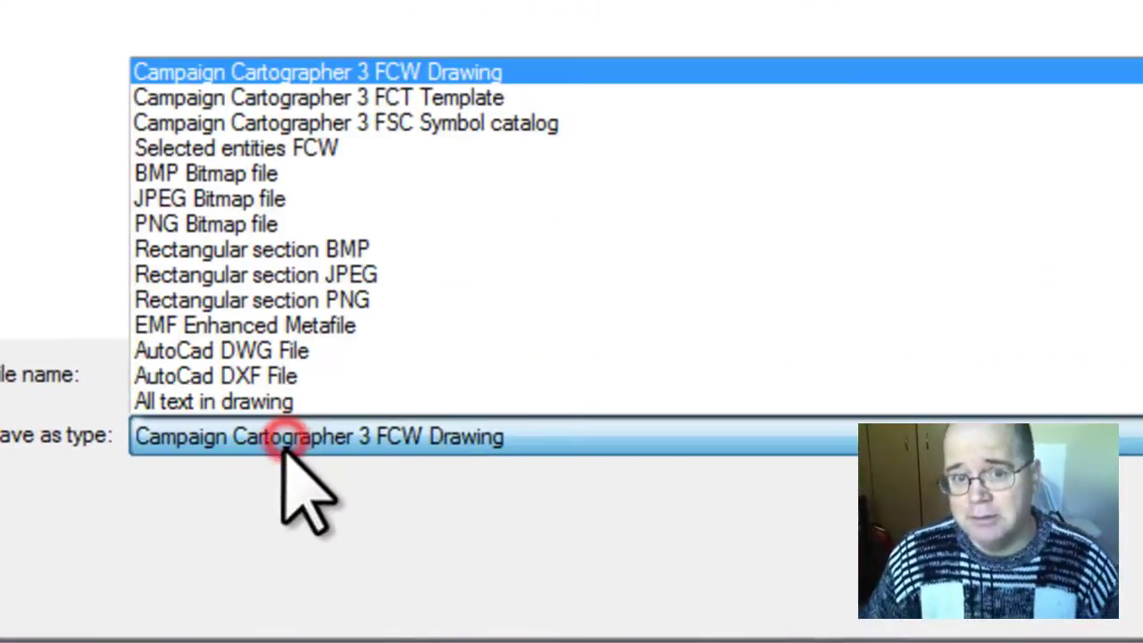
pyautogui.click(288, 276)
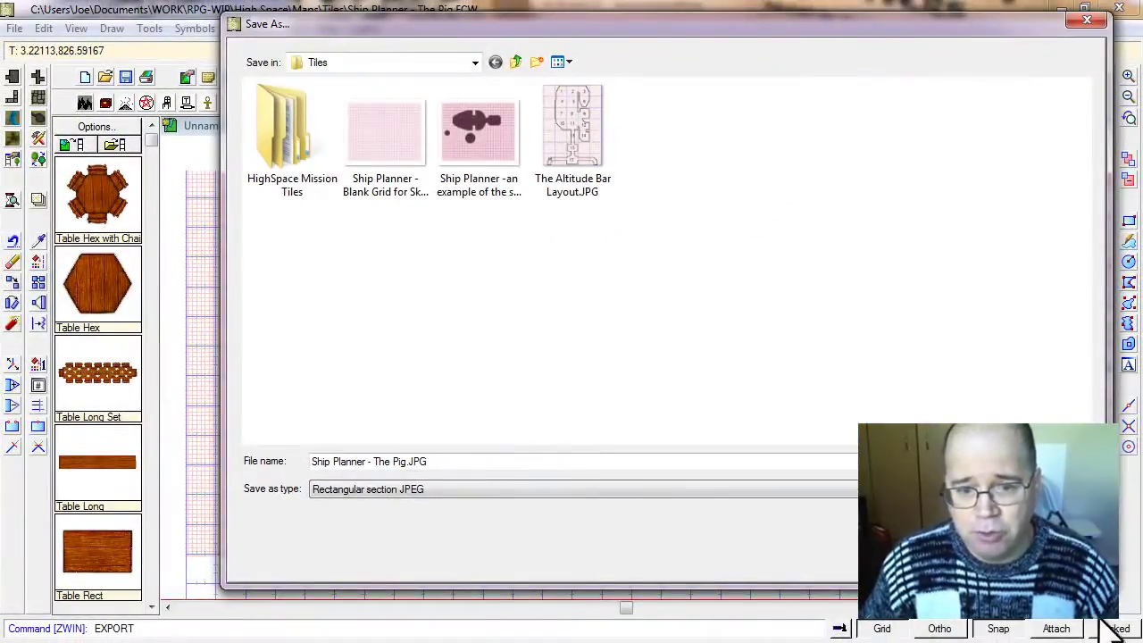
pyautogui.press('Return')
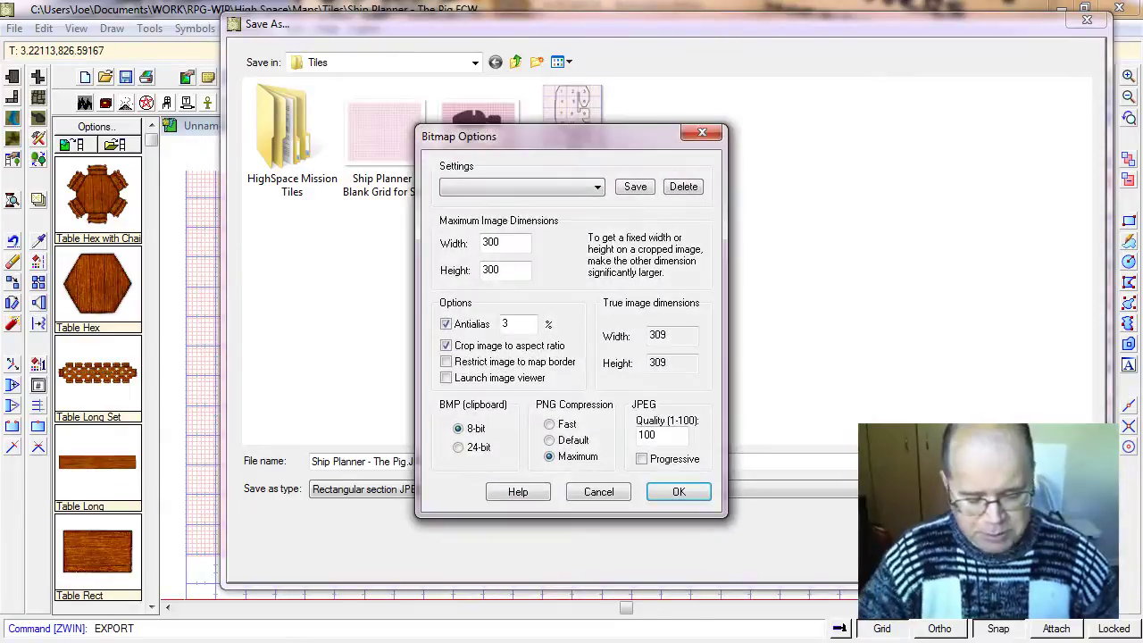
# - Set the maximum image width and height to 1200 and export the rectangular area that encloses the whole ship
pyautogui.doubleClick(509, 243)
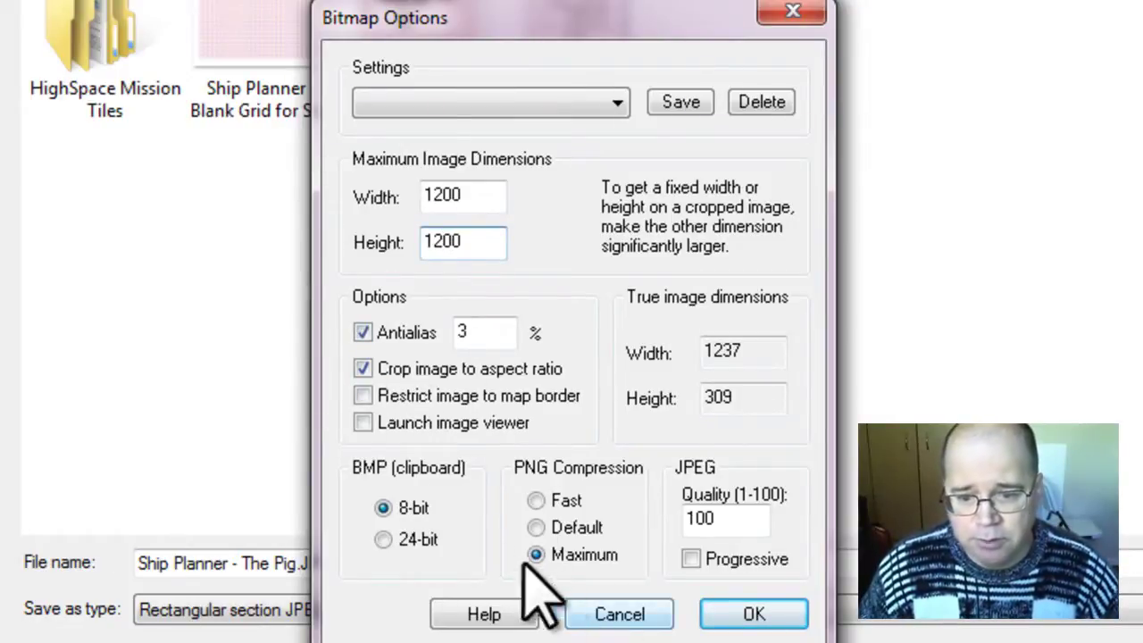
pyautogui.click(757, 618)
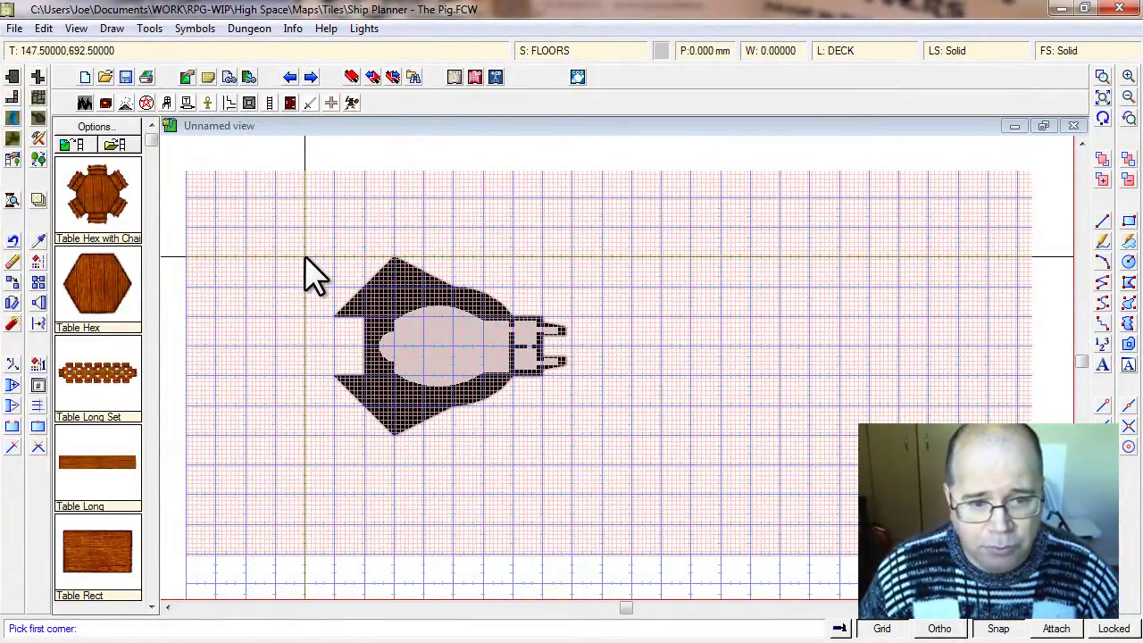
pyautogui.click(305, 259)
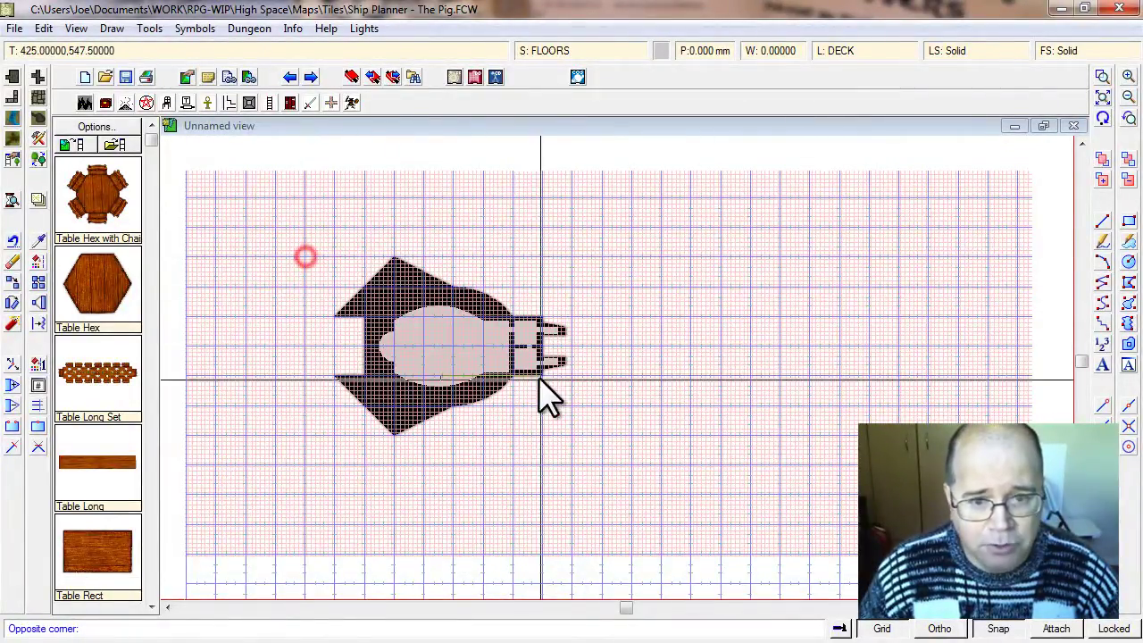
pyautogui.click(572, 436)
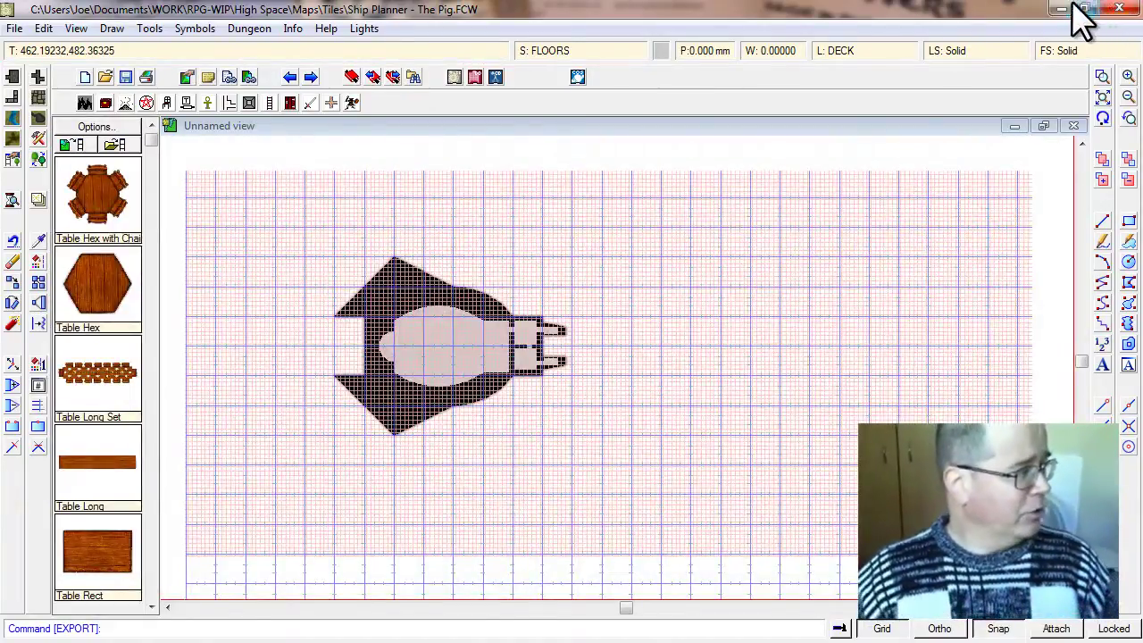
# - Switch to Windows Explorer, browse to RPG-WIP, High Space, Maps, Tiles and open Ship Planner - The Pig.JPG for viewing
pyautogui.click(1059, 8)
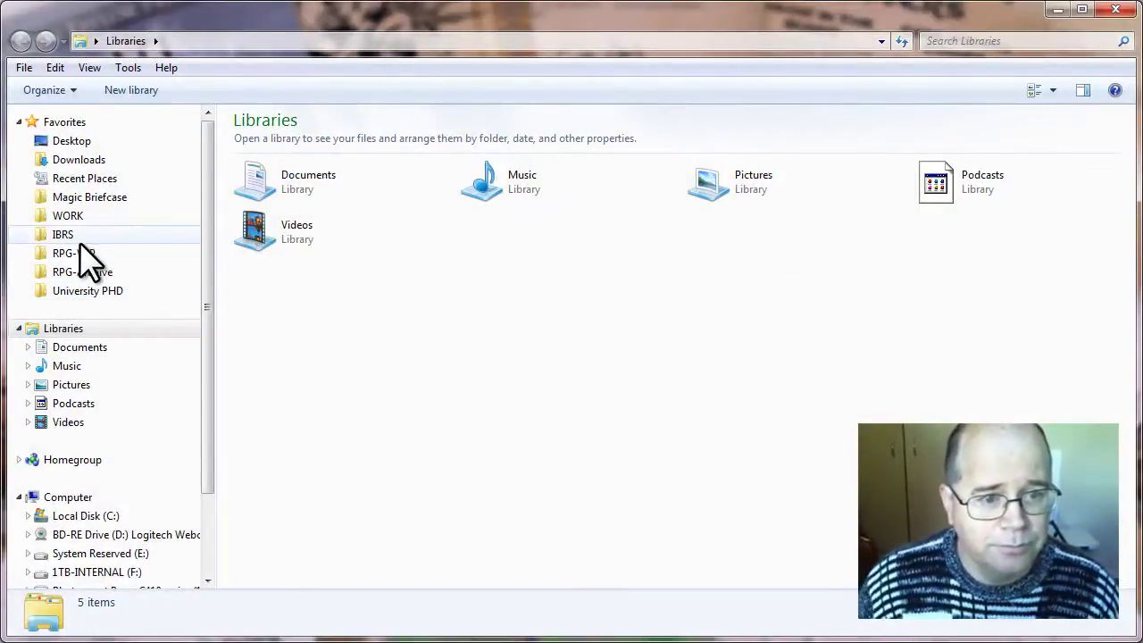
pyautogui.click(75, 253)
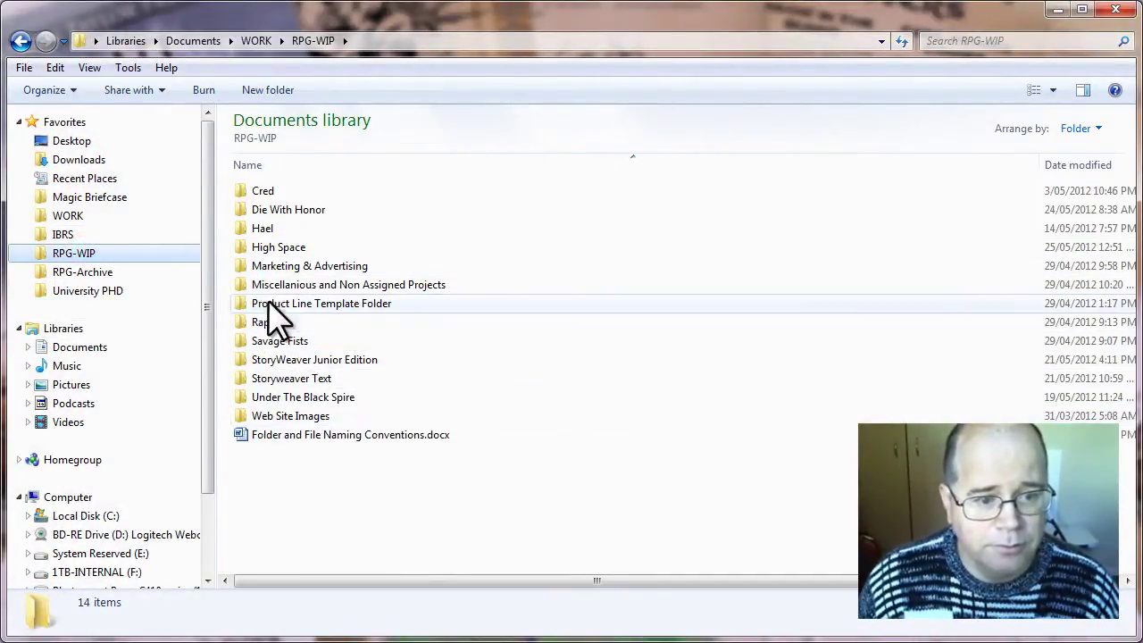
pyautogui.doubleClick(278, 247)
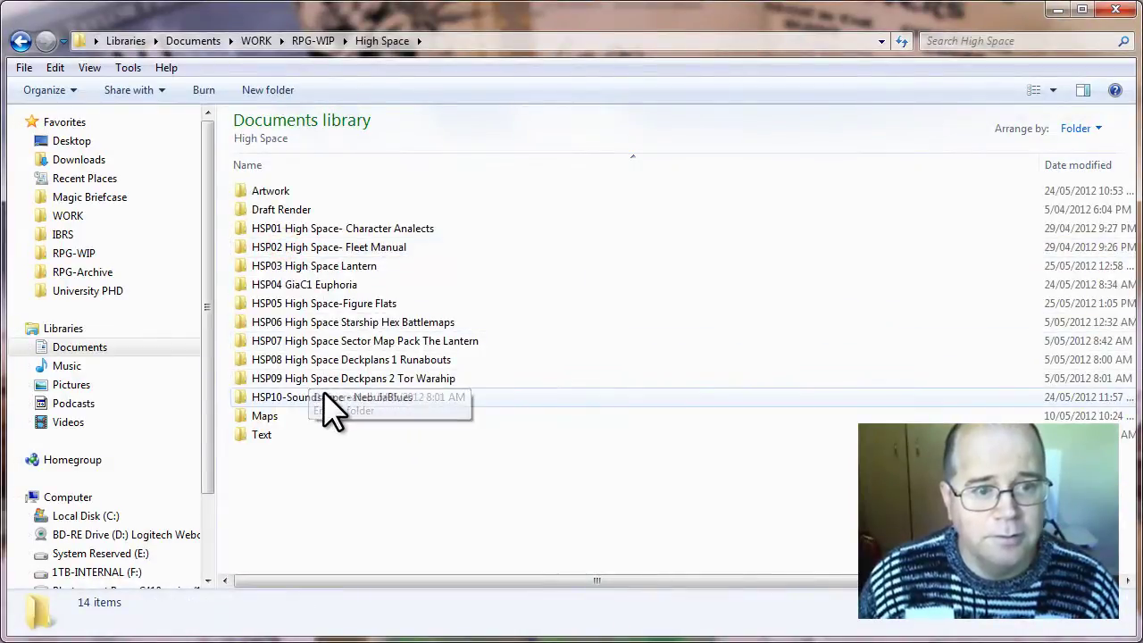
pyautogui.doubleClick(268, 416)
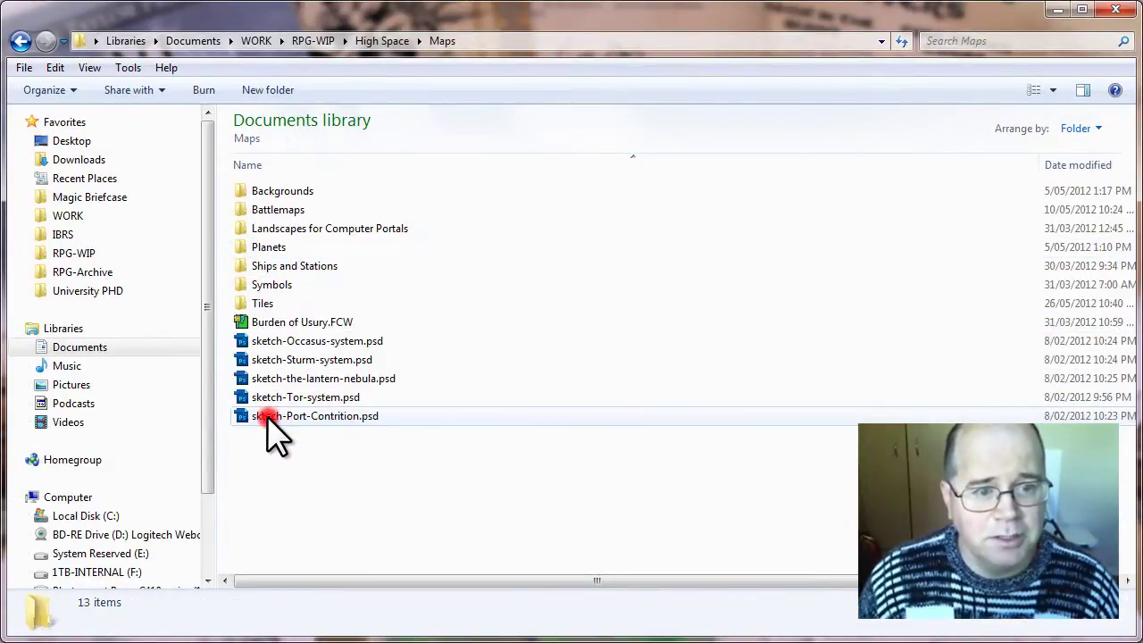
pyautogui.doubleClick(266, 303)
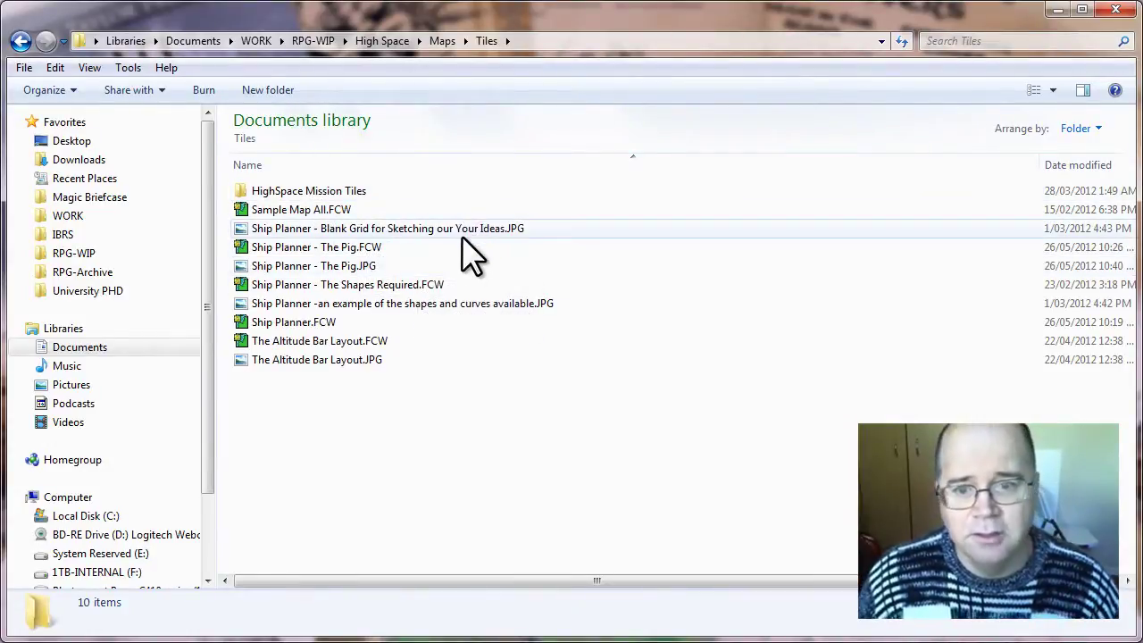
pyautogui.click(346, 267)
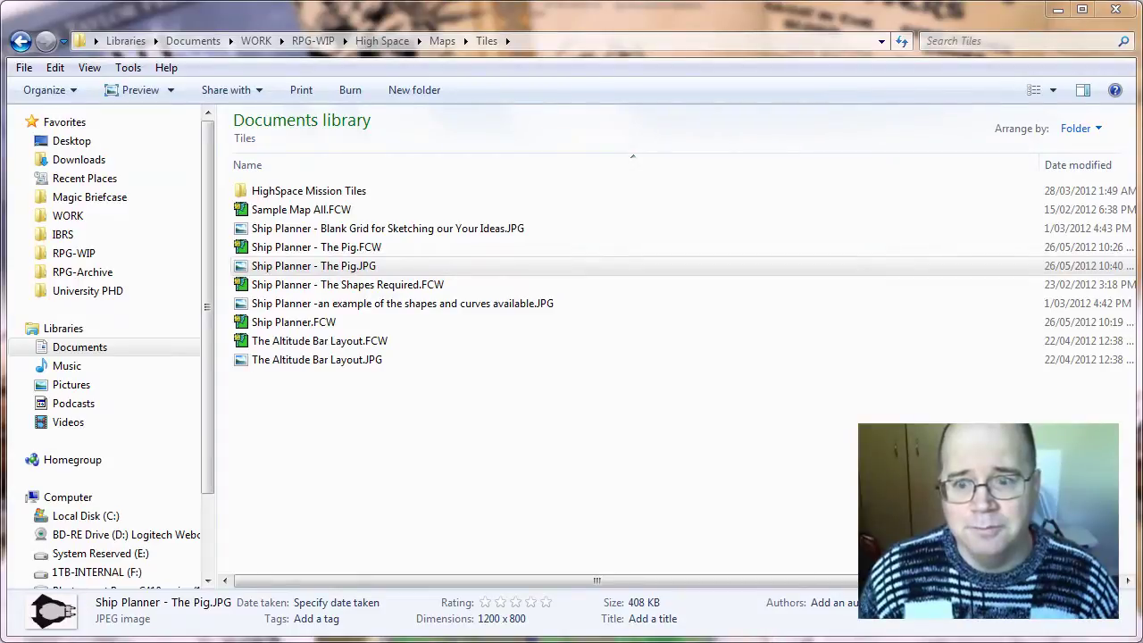
pyautogui.press('Return')
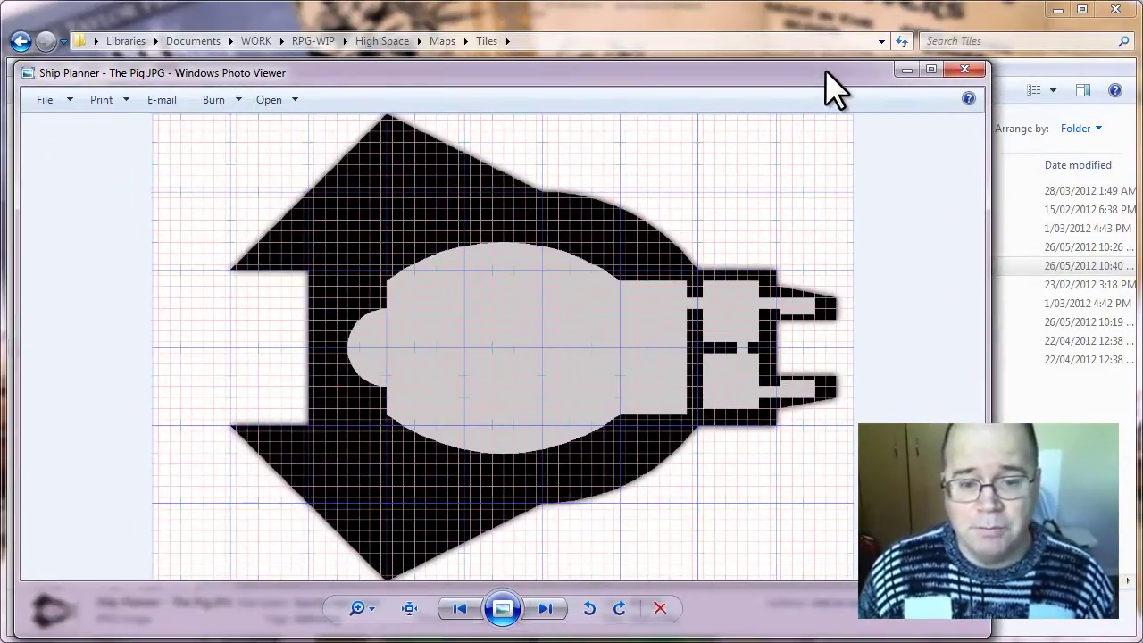